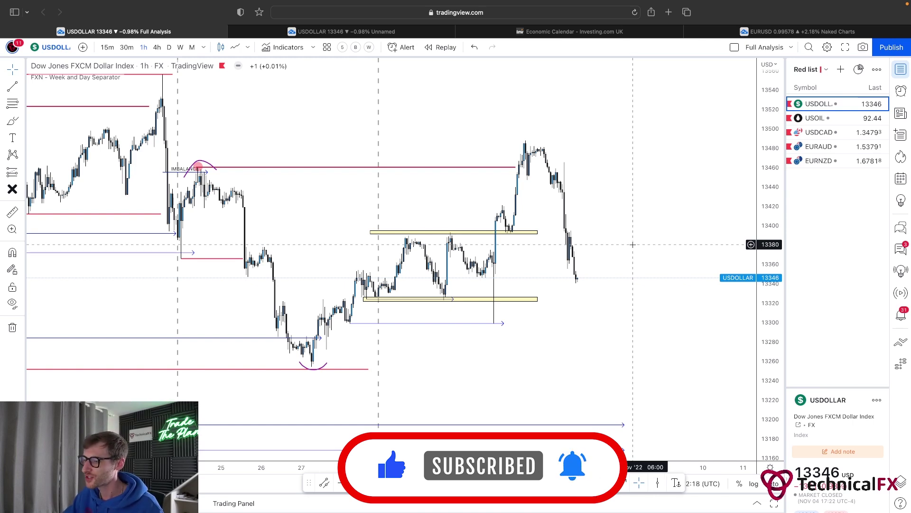
pyautogui.moveTo(631, 226); pyautogui.dragTo(638, 224)
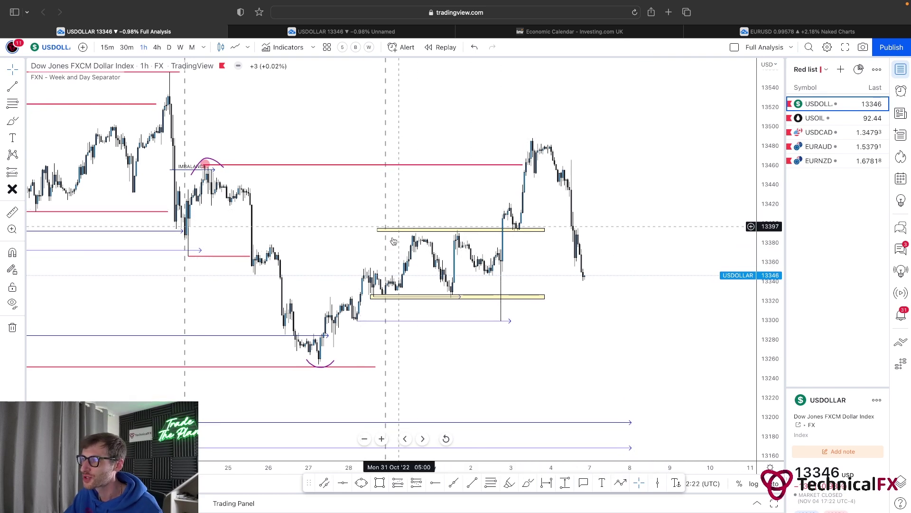
pyautogui.moveTo(524, 261); pyautogui.dragTo(516, 262)
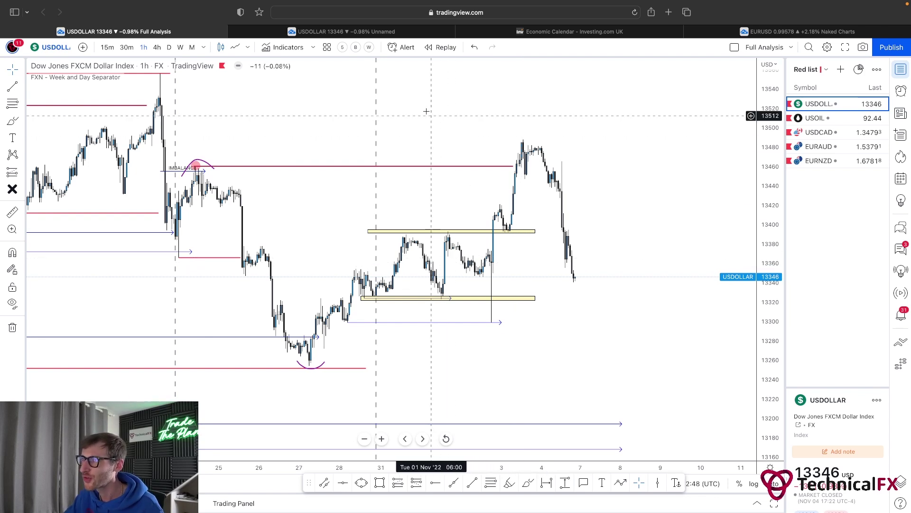
# On the unnamed daily USDOLLAR chart, draw a horizontal trend line along the 12 September low at about 13089, extending to 17 November.
pyautogui.click(380, 32)
pyautogui.moveTo(566, 217)
pyautogui.mouseDown()
pyautogui.moveTo(557, 203)
pyautogui.moveTo(560, 212)
pyautogui.mouseUp()
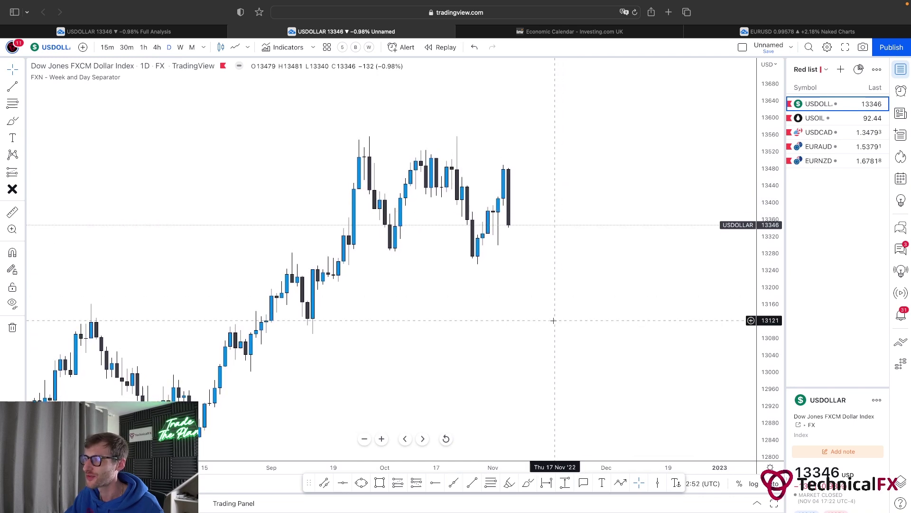
pyautogui.click(453, 483)
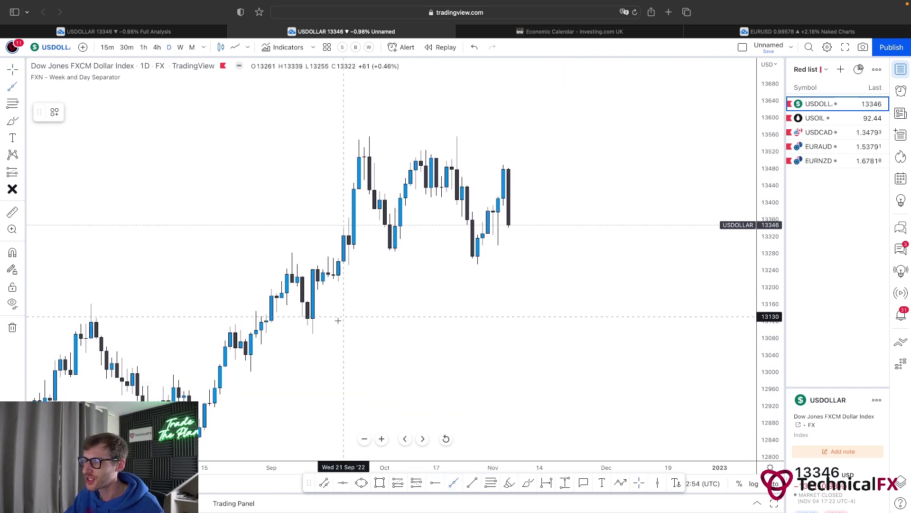
pyautogui.moveTo(308, 335); pyautogui.dragTo(556, 334)
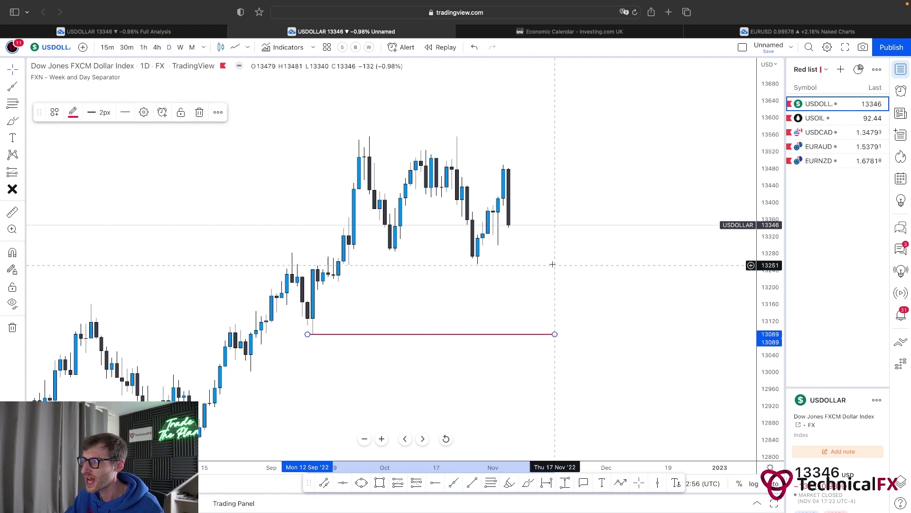
# Draw a horizontal trend line across the late-September high at about 13556 and highlight the two wick tops touching it in green.
pyautogui.click(459, 484)
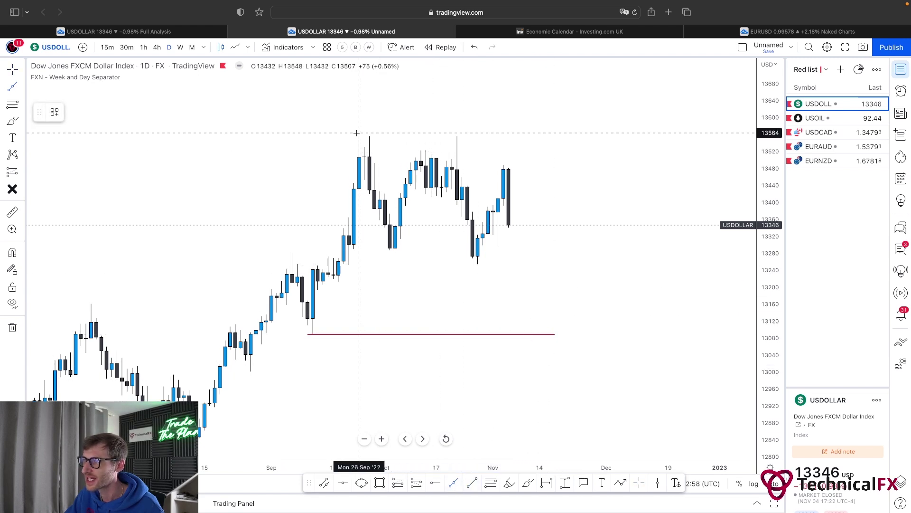
pyautogui.moveTo(359, 136); pyautogui.dragTo(539, 136)
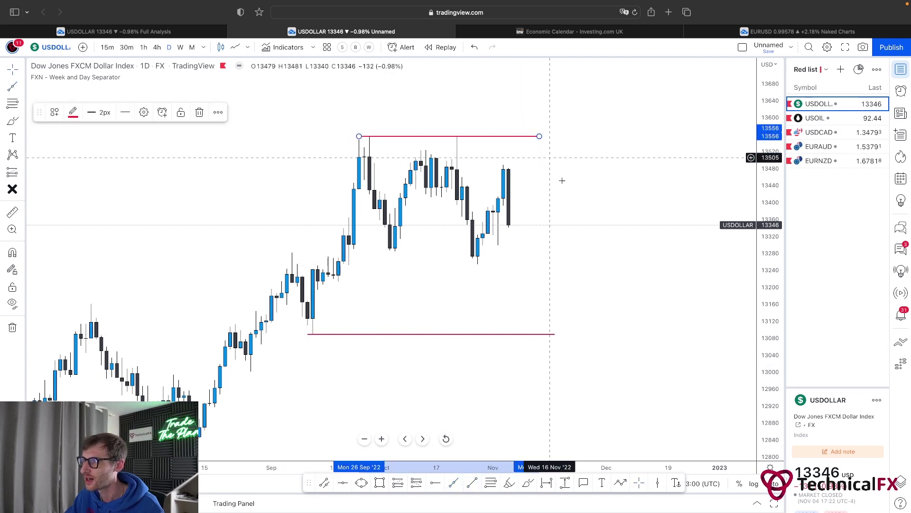
pyautogui.click(510, 482)
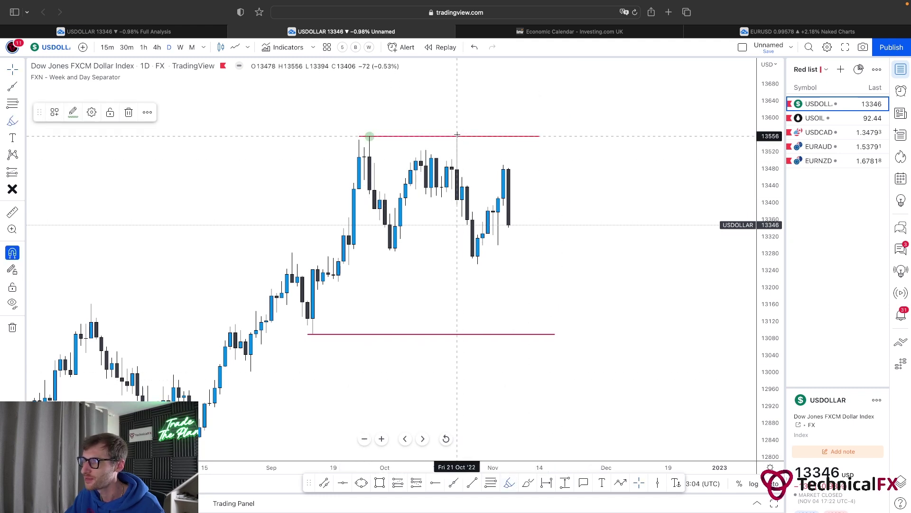
pyautogui.moveTo(555, 187)
pyautogui.mouseDown()
pyautogui.moveTo(540, 185)
pyautogui.moveTo(548, 187)
pyautogui.mouseUp()
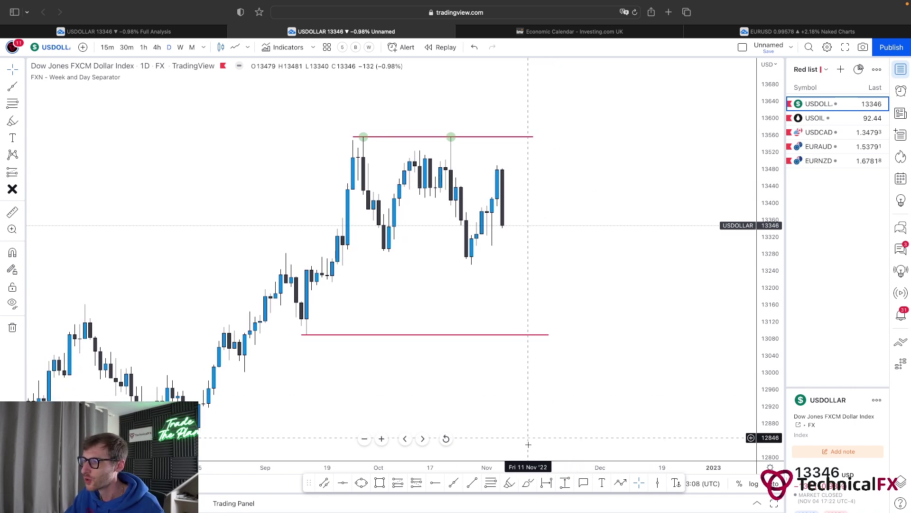
# Draw two horizontal arrow lines from the 12 September candle to mid-November, one just below 13200 and one at about 13167.
pyautogui.click(472, 483)
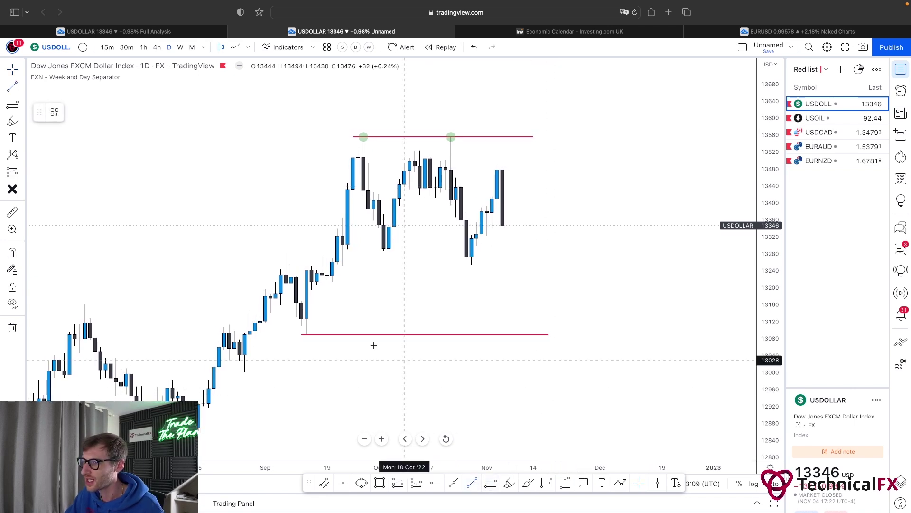
pyautogui.click(304, 289)
pyautogui.click(547, 289)
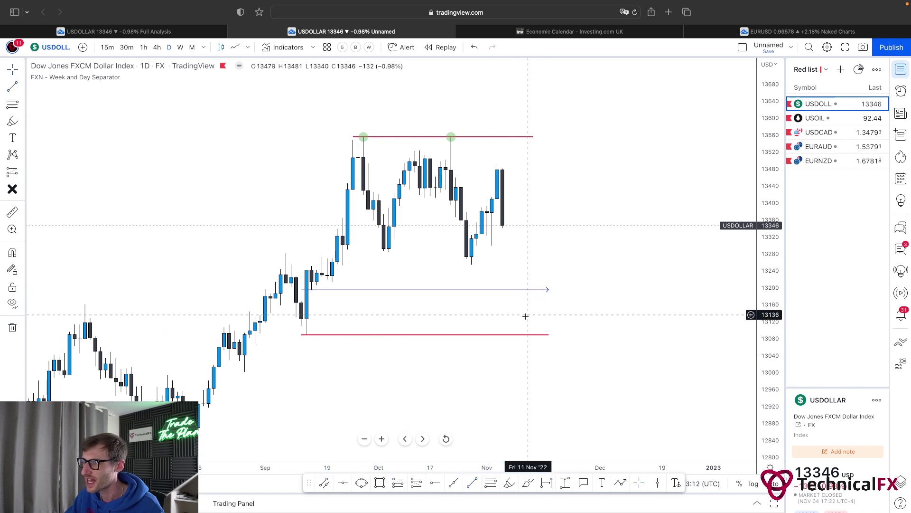
pyautogui.click(472, 482)
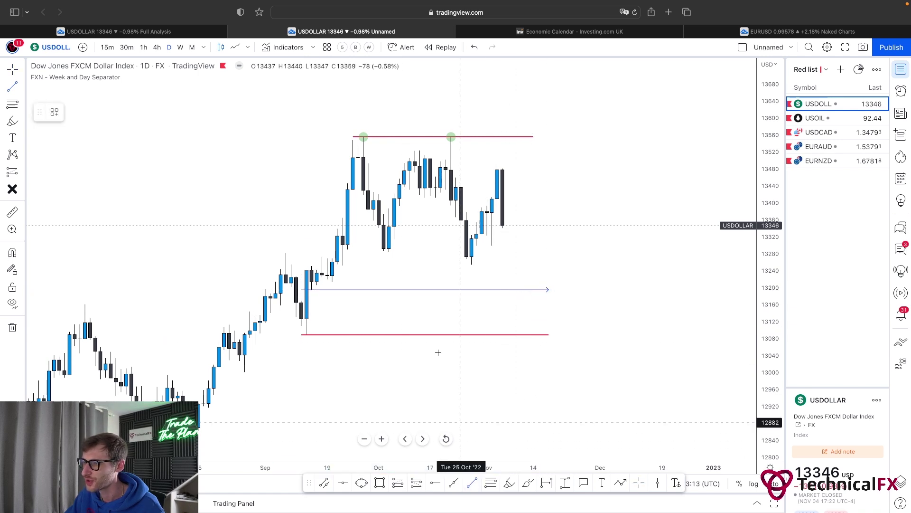
pyautogui.click(300, 301)
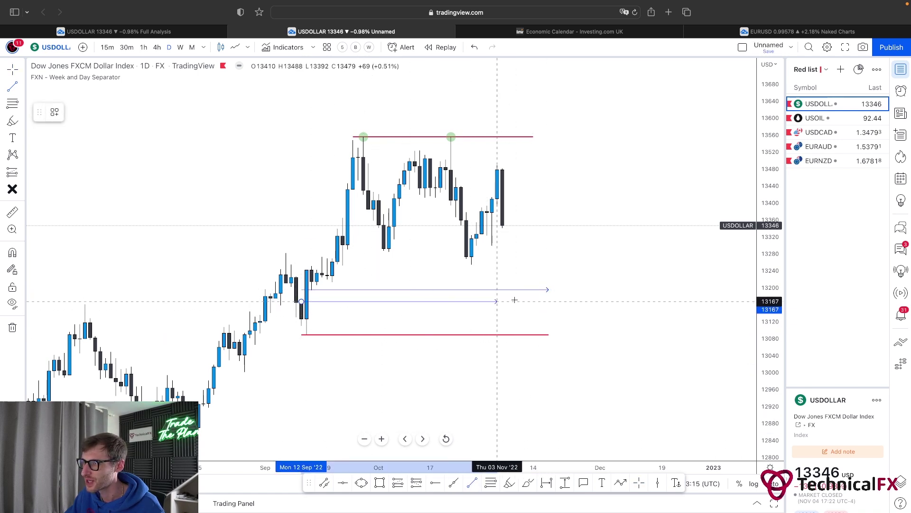
pyautogui.click(548, 301)
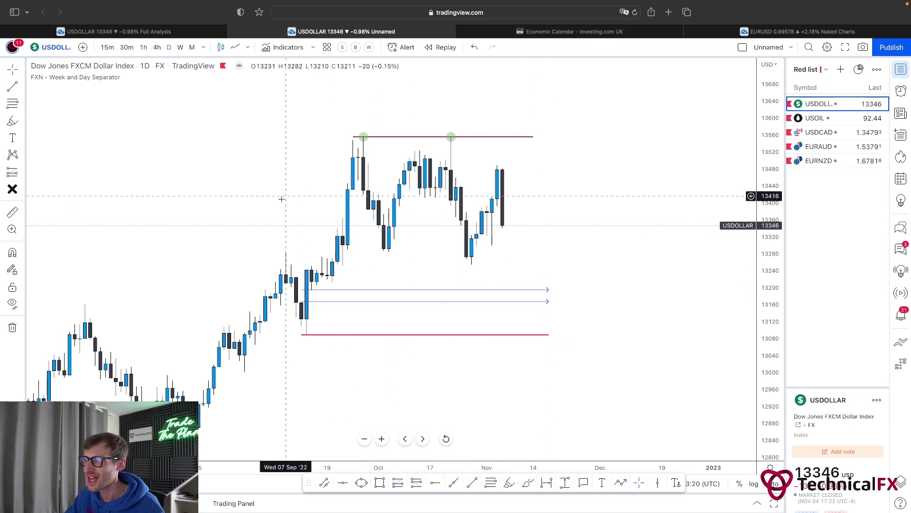
# Examine the daily uptrend back to the August lows and the recent price action between the marked levels.
pyautogui.moveTo(247, 249); pyautogui.dragTo(388, 203)
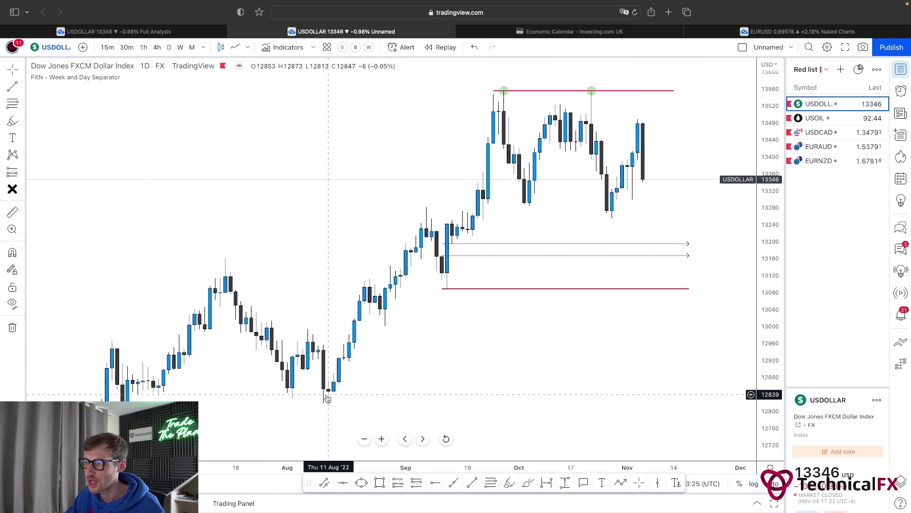
pyautogui.moveTo(436, 184); pyautogui.dragTo(305, 223)
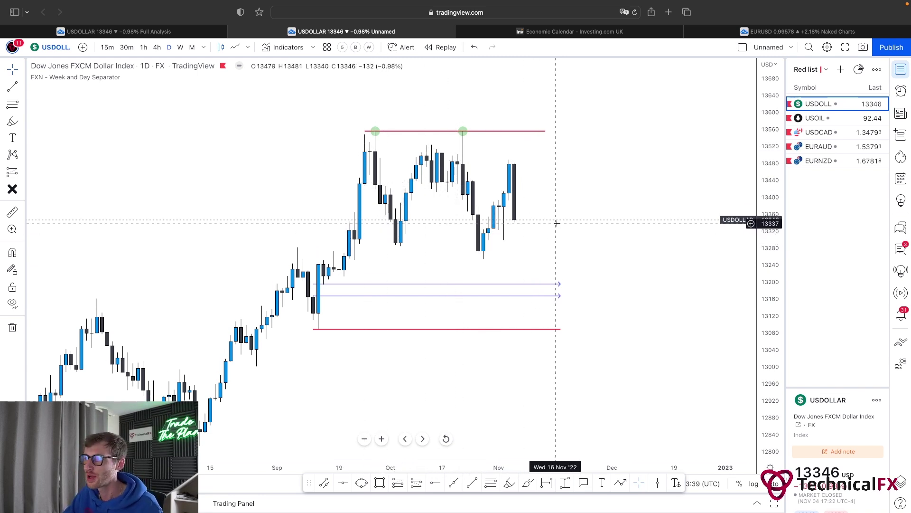
pyautogui.moveTo(557, 220); pyautogui.dragTo(564, 220)
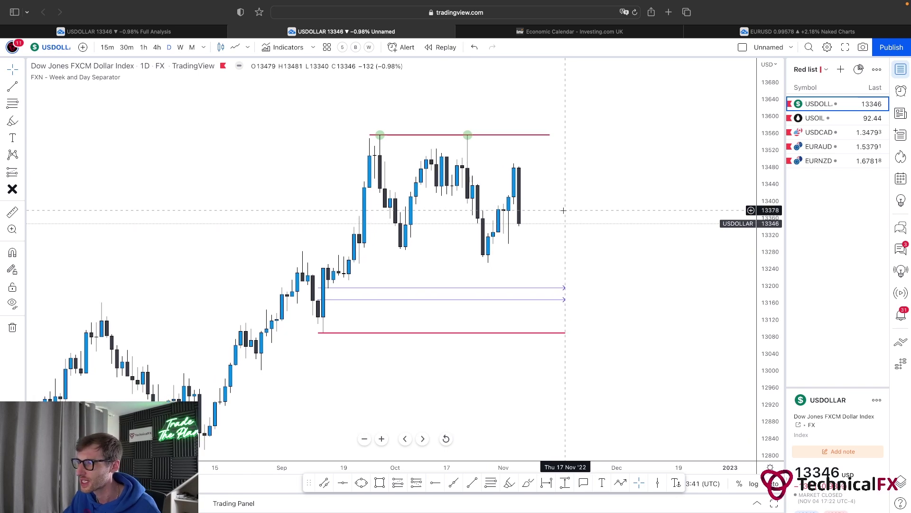
pyautogui.scroll(2, 560, 209)
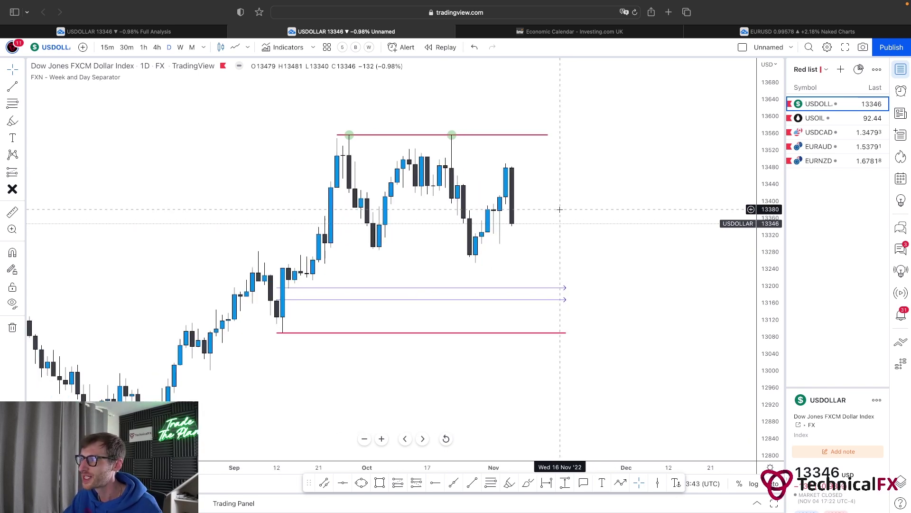
pyautogui.scroll(2, 560, 210)
pyautogui.moveTo(639, 247); pyautogui.dragTo(649, 284)
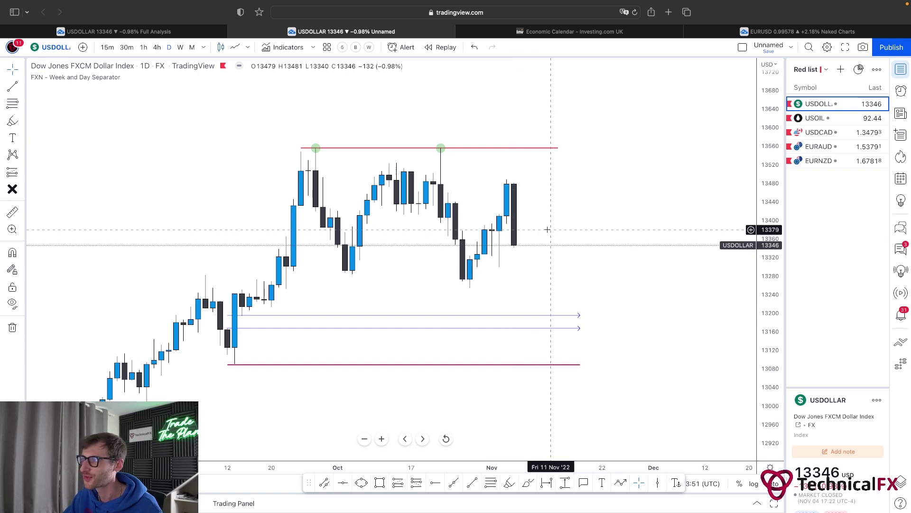
# Switch to the hourly Full Analysis chart and review the price action around the two yellow zones.
pyautogui.click(140, 31)
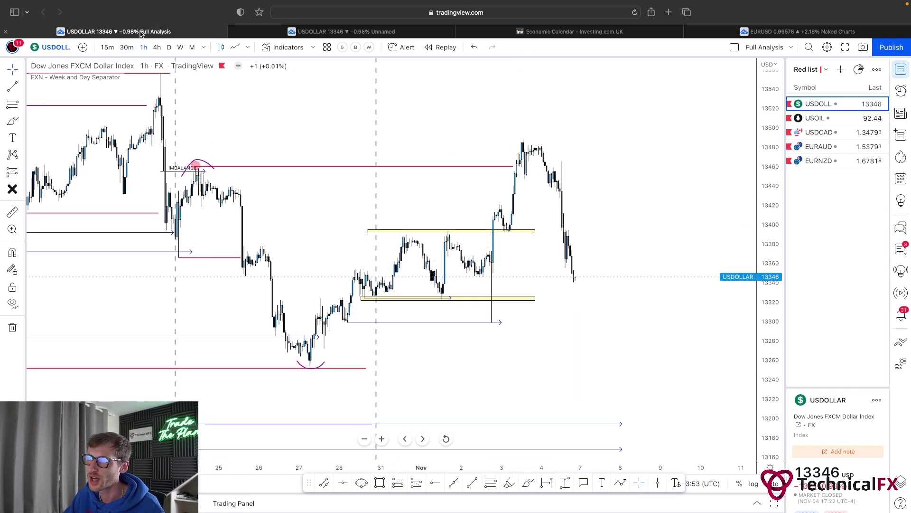
pyautogui.scroll(-5, 433, 148)
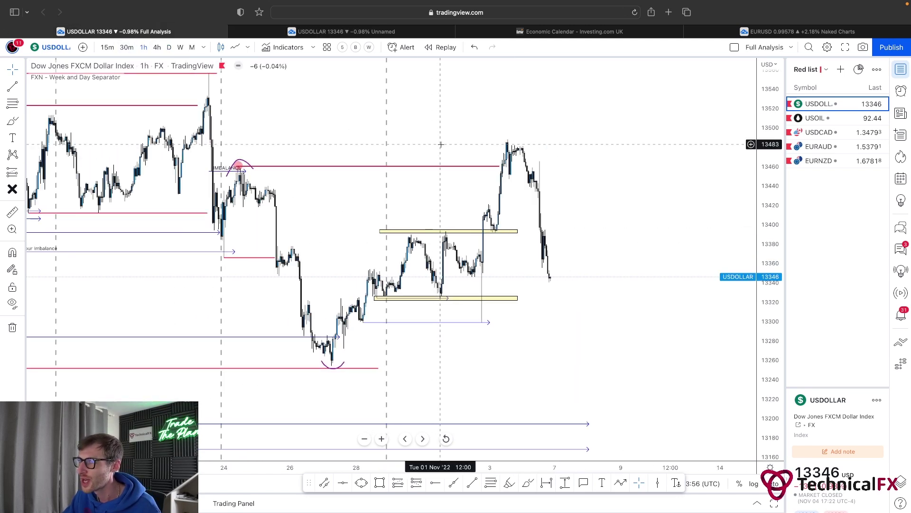
pyautogui.moveTo(495, 151); pyautogui.dragTo(481, 153)
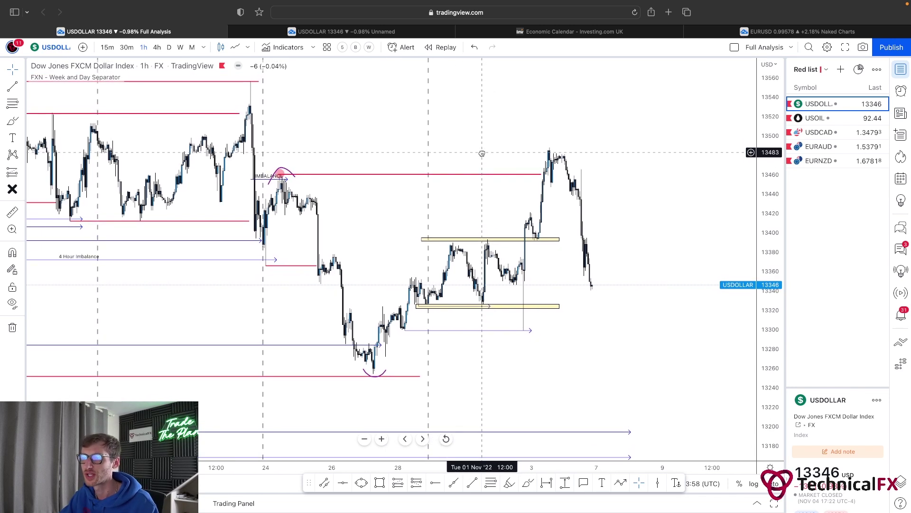
pyautogui.hscroll(2, 571, 301)
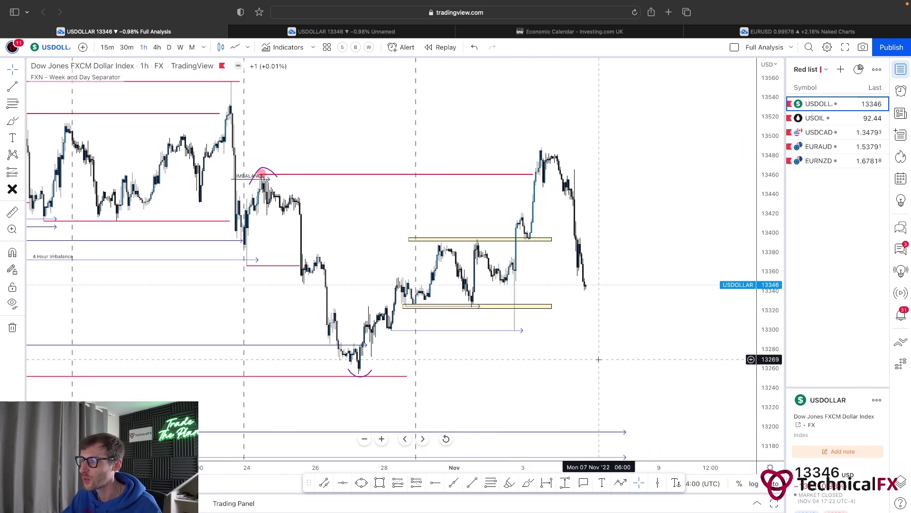
# Circle the consolidation between the two yellow zones with the brush and undo the stroke.
pyautogui.click(526, 483)
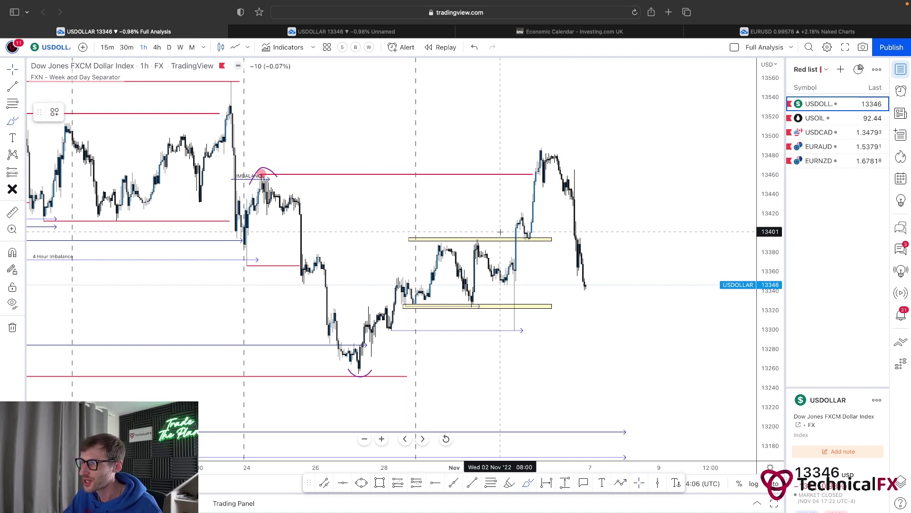
pyautogui.moveTo(503, 233)
pyautogui.mouseDown()
pyautogui.moveTo(419, 231)
pyautogui.moveTo(401, 268)
pyautogui.moveTo(437, 302)
pyautogui.moveTo(493, 301)
pyautogui.mouseUp()
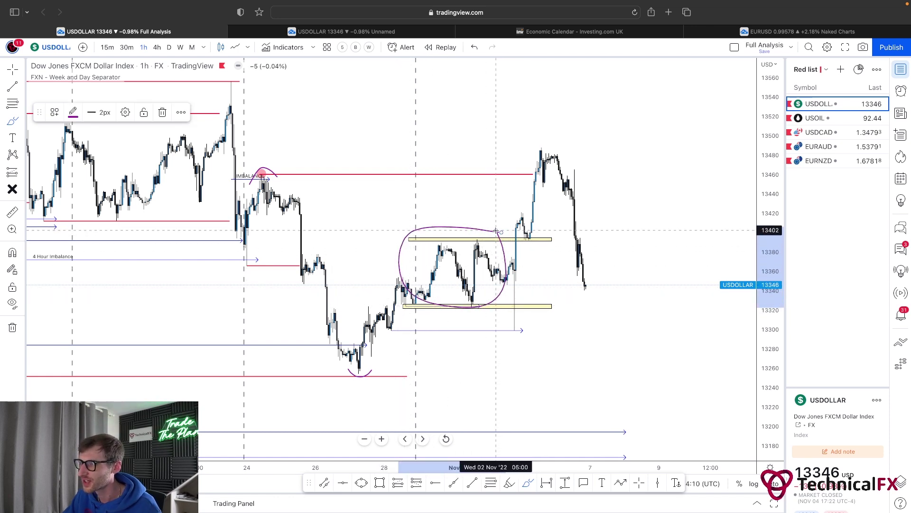
pyautogui.press('super+z')
# Draw a yellow rectangle around the 2 November consolidation, spanning about 13345 to 13370, between the two yellow zones.
pyautogui.scroll(3, 546, 266)
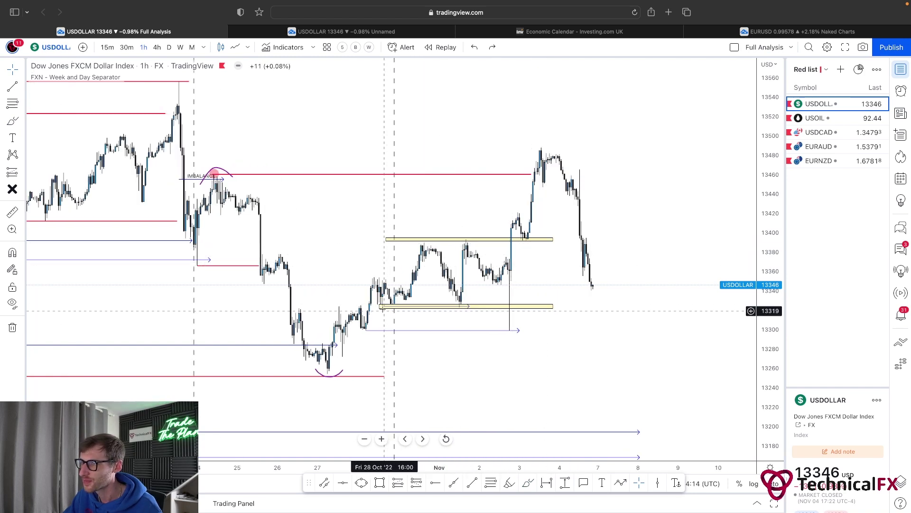
pyautogui.moveTo(382, 306); pyautogui.dragTo(392, 310)
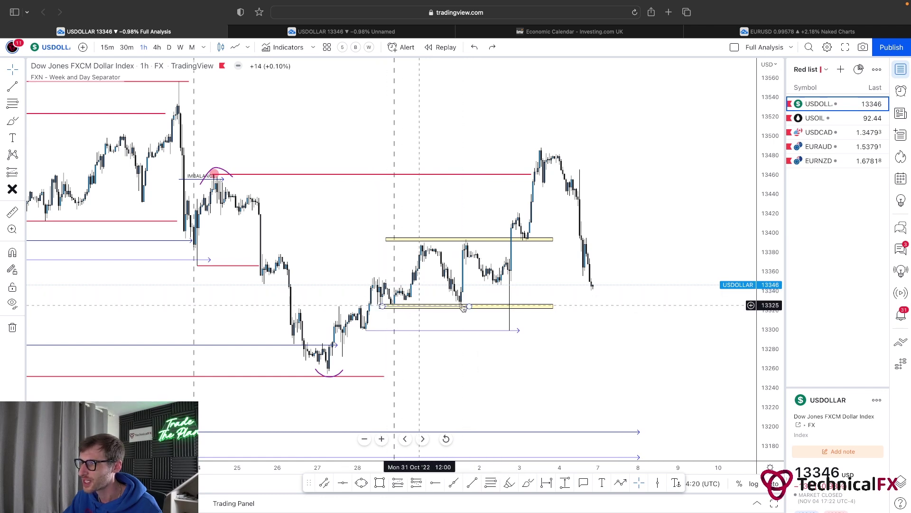
pyautogui.moveTo(503, 328); pyautogui.dragTo(498, 320)
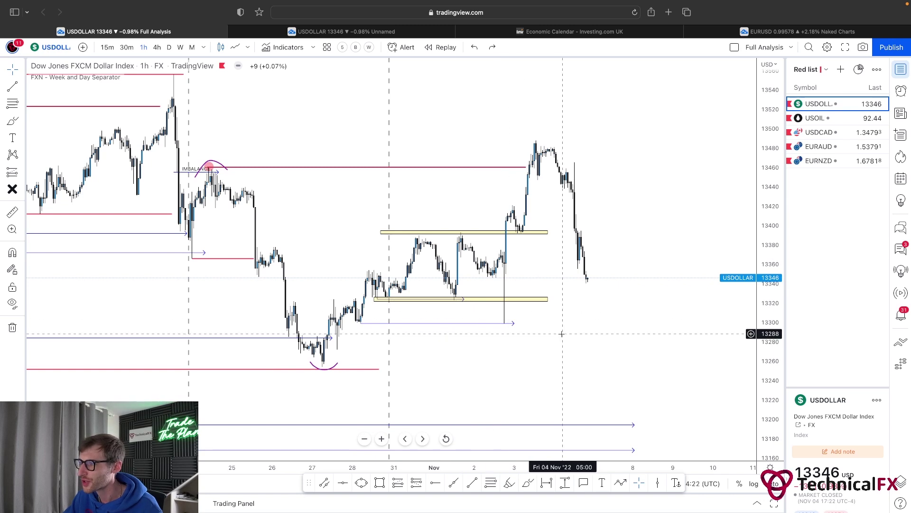
pyautogui.click(380, 483)
pyautogui.moveTo(472, 255); pyautogui.dragTo(504, 279)
pyautogui.click(534, 282)
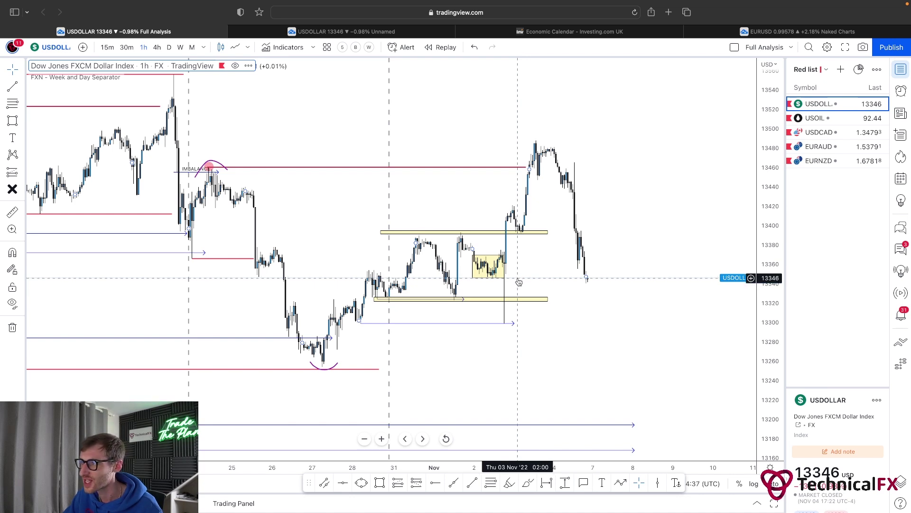
# Brush circles around the 2 November wick and the breakout pullback, an arrow above the rally and a curve along the sell-off, undoing all strokes.
pyautogui.hotkey('alt', 'p')
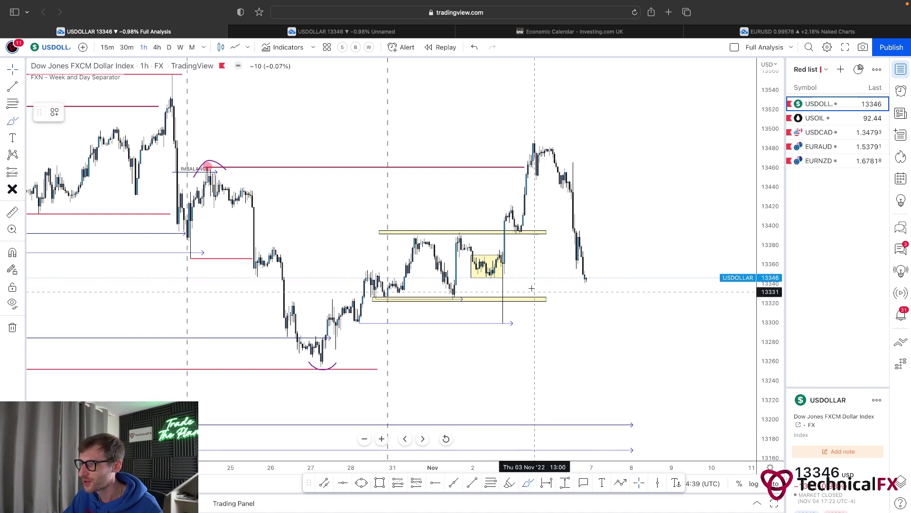
pyautogui.moveTo(516, 276)
pyautogui.mouseDown()
pyautogui.moveTo(484, 288)
pyautogui.moveTo(486, 303)
pyautogui.moveTo(520, 318)
pyautogui.moveTo(516, 276)
pyautogui.mouseUp()
pyautogui.moveTo(517, 207)
pyautogui.mouseDown()
pyautogui.moveTo(499, 205)
pyautogui.moveTo(489, 225)
pyautogui.moveTo(518, 208)
pyautogui.moveTo(513, 202)
pyautogui.moveTo(518, 233)
pyautogui.moveTo(534, 143)
pyautogui.moveTo(437, 129)
pyautogui.moveTo(328, 142)
pyautogui.moveTo(307, 157)
pyautogui.moveTo(325, 153)
pyautogui.mouseUp()
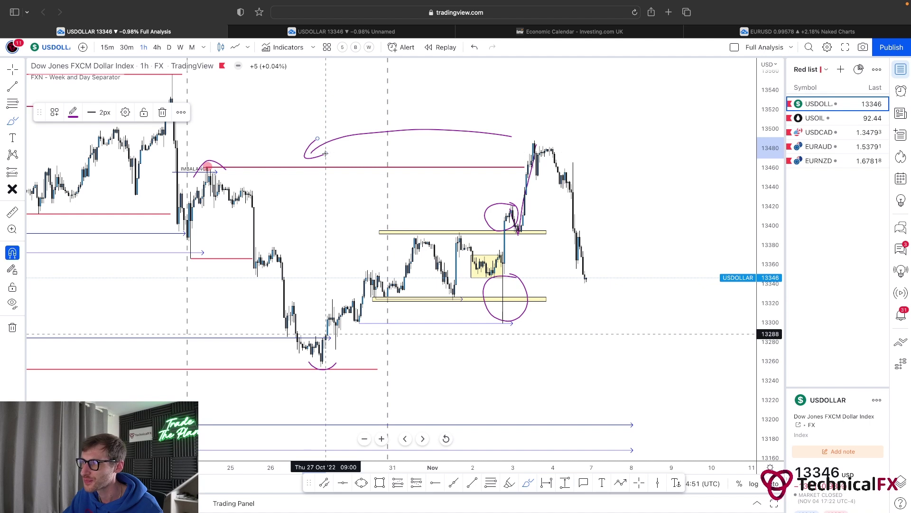
pyautogui.press('super+z')
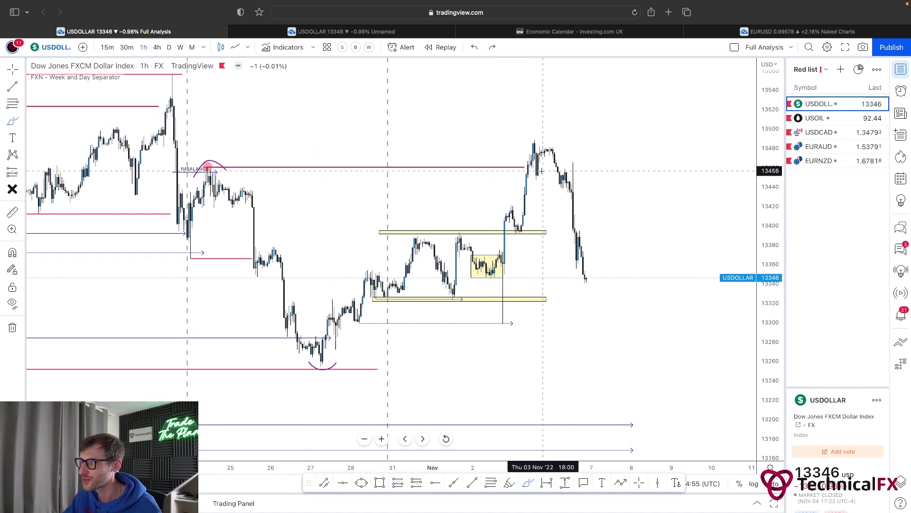
pyautogui.moveTo(525, 141)
pyautogui.mouseDown()
pyautogui.moveTo(572, 159)
pyautogui.moveTo(606, 286)
pyautogui.mouseUp()
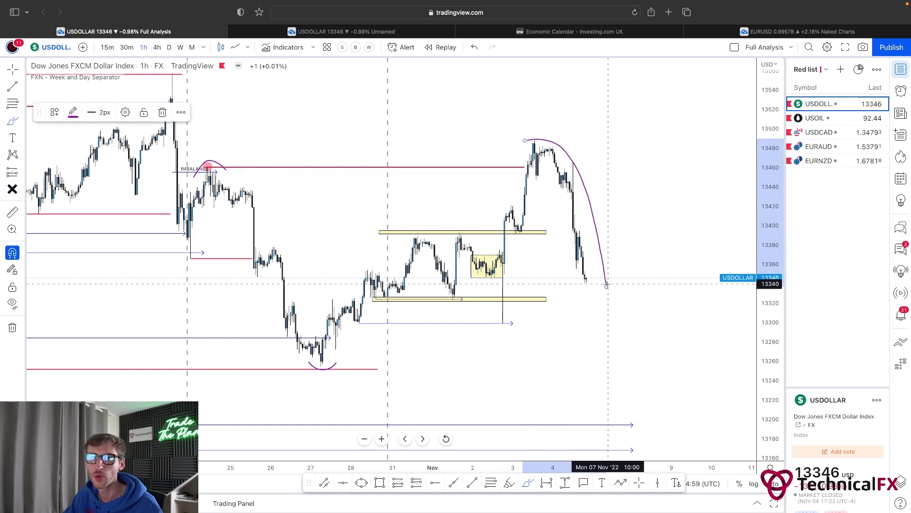
pyautogui.press('super+z')
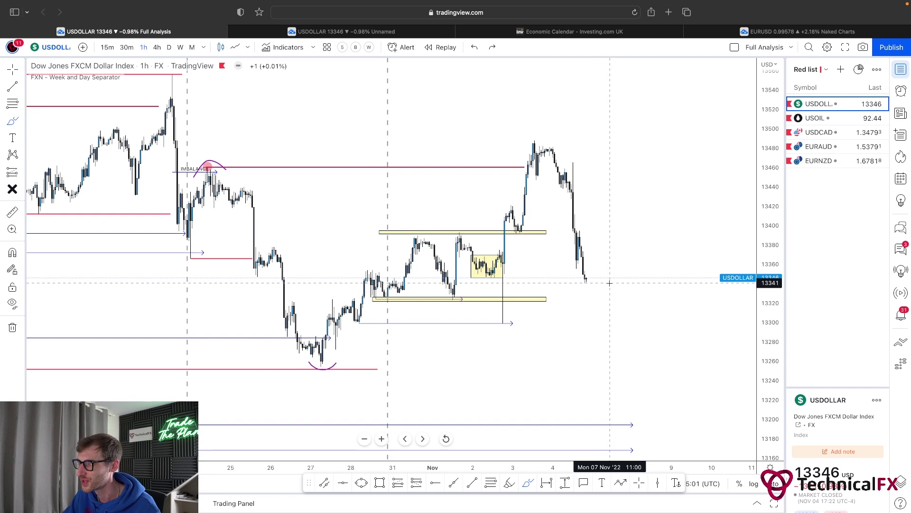
# Draw a red horizontal line along the 3 November high at 13487, extending to about 8 November.
pyautogui.hscroll(2, 609, 283)
pyautogui.click(453, 483)
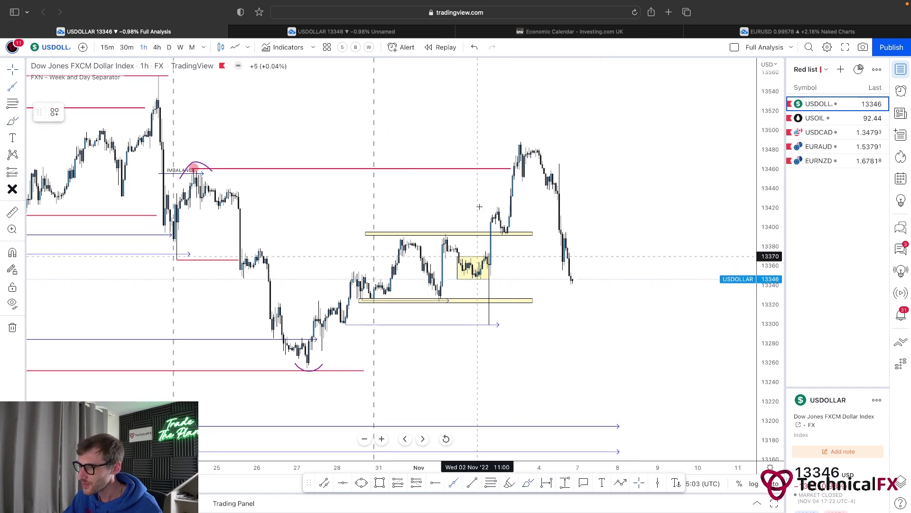
pyautogui.click(513, 142)
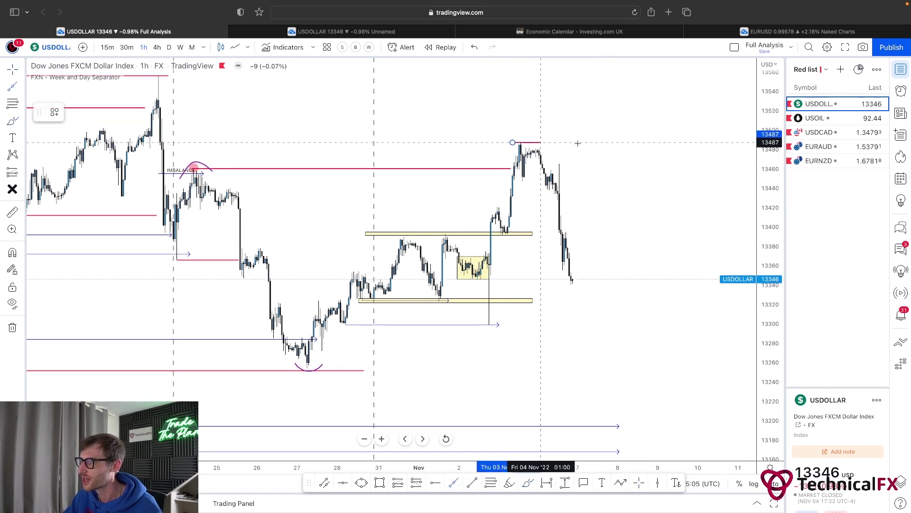
pyautogui.click(609, 142)
pyautogui.moveTo(605, 274); pyautogui.dragTo(590, 266)
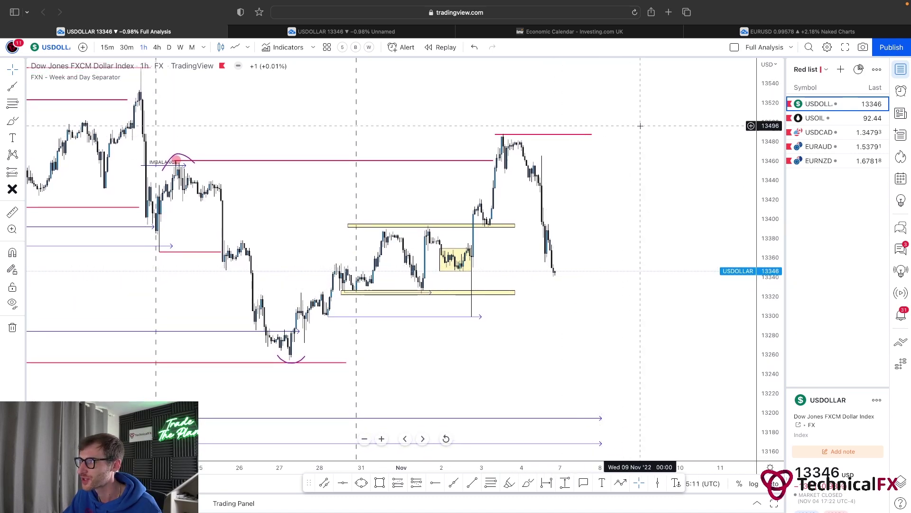
pyautogui.scroll(-2, 625, 198)
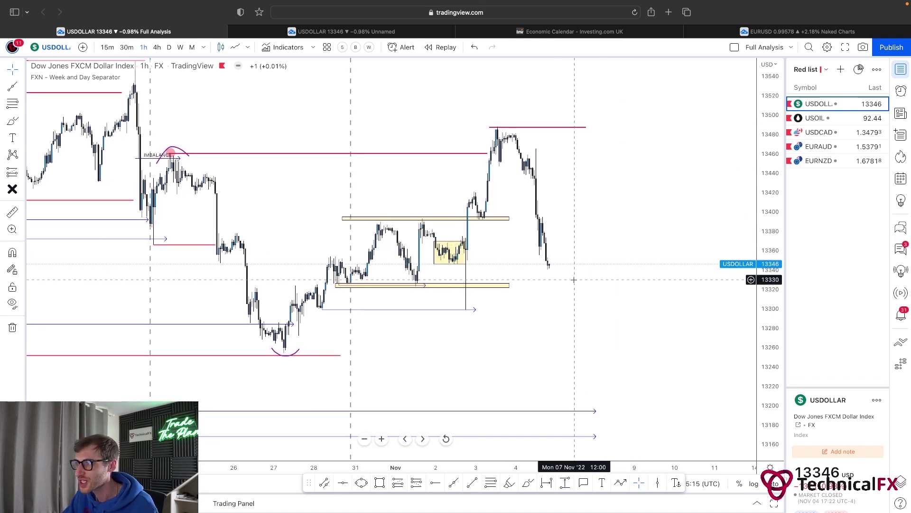
# Brush circles around the 13300 level and the wick reaching it, plus a stroke up from the latest candles, undoing all strokes.
pyautogui.click(532, 485)
pyautogui.moveTo(342, 300)
pyautogui.mouseDown()
pyautogui.moveTo(316, 309)
pyautogui.moveTo(366, 318)
pyautogui.moveTo(492, 311)
pyautogui.mouseUp()
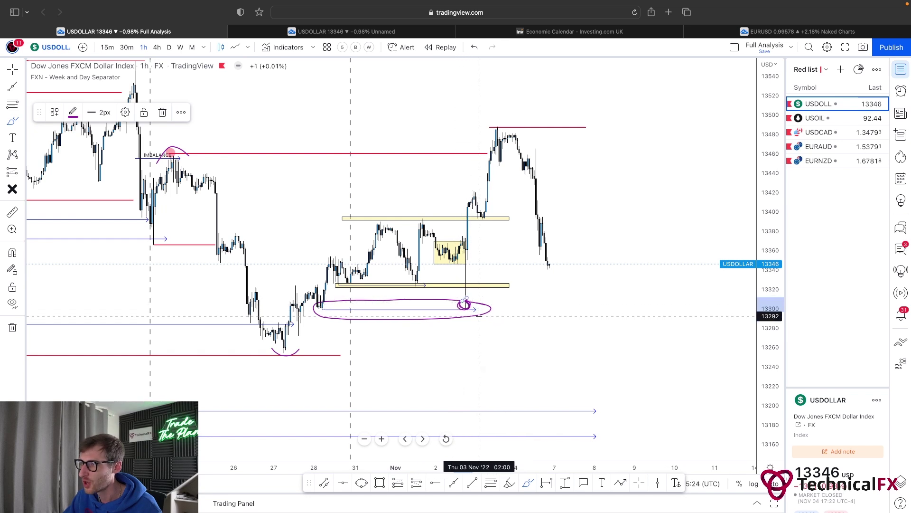
pyautogui.hotkey('ctrl', 'z')
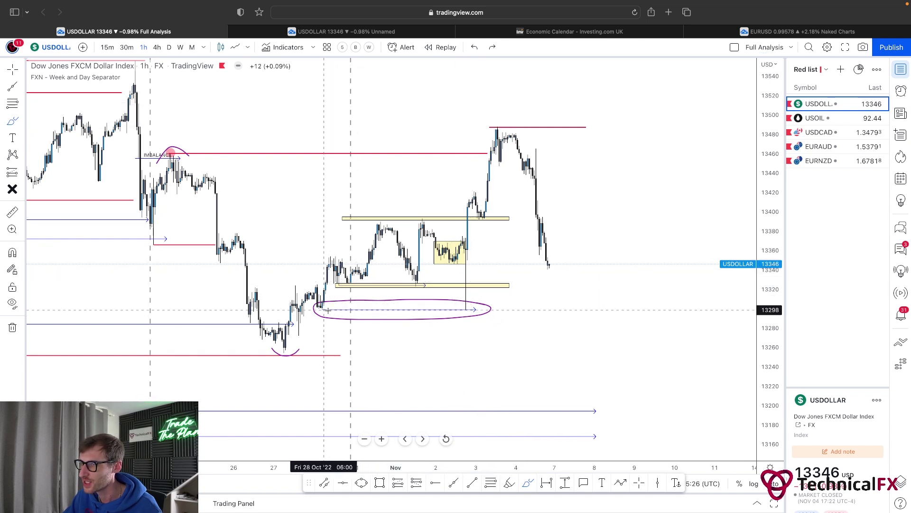
pyautogui.hotkey('ctrl', 'z')
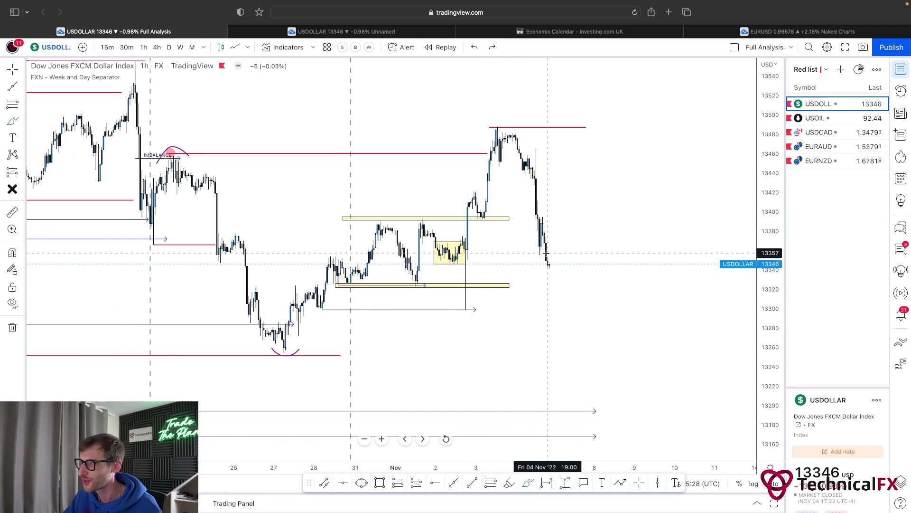
pyautogui.moveTo(546, 245)
pyautogui.mouseDown()
pyautogui.moveTo(563, 305)
pyautogui.moveTo(571, 279)
pyautogui.moveTo(580, 308)
pyautogui.moveTo(591, 284)
pyautogui.moveTo(602, 322)
pyautogui.moveTo(650, 91)
pyautogui.mouseUp()
pyautogui.press('super+z')
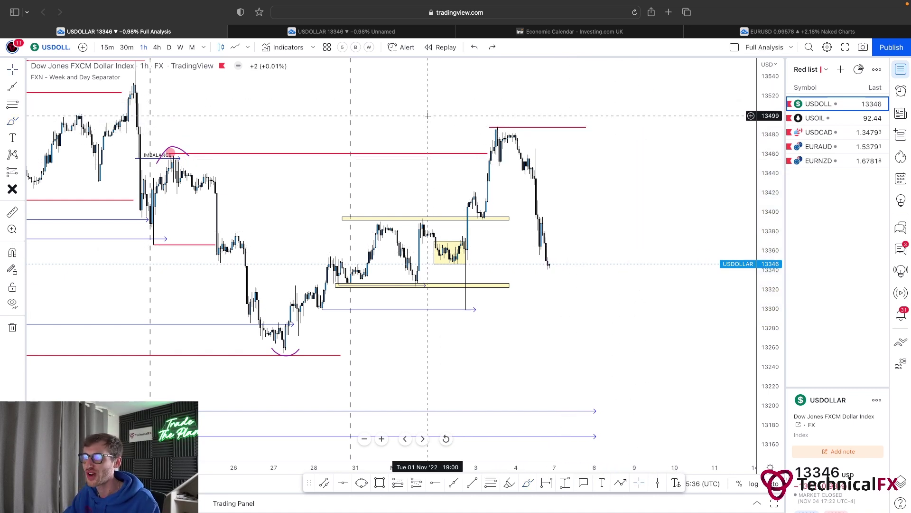
# Compare the daily dollar index chart with the hourly Full Analysis chart, reviewing the hourly price action after the sell-off.
pyautogui.click(403, 30)
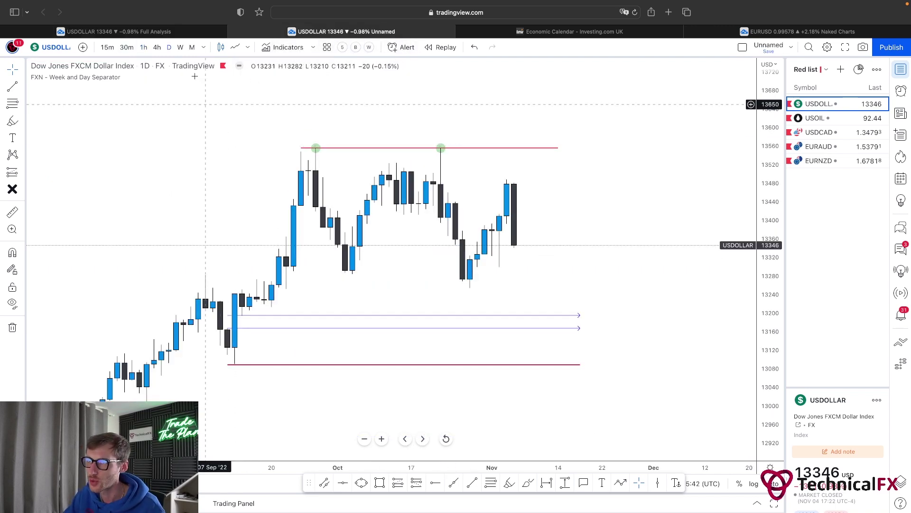
pyautogui.click(178, 33)
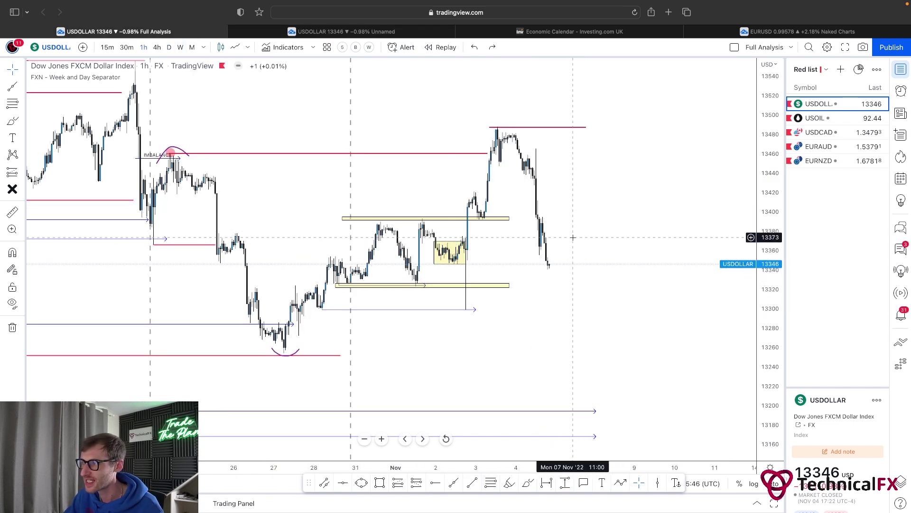
pyautogui.hscroll(2, 574, 234)
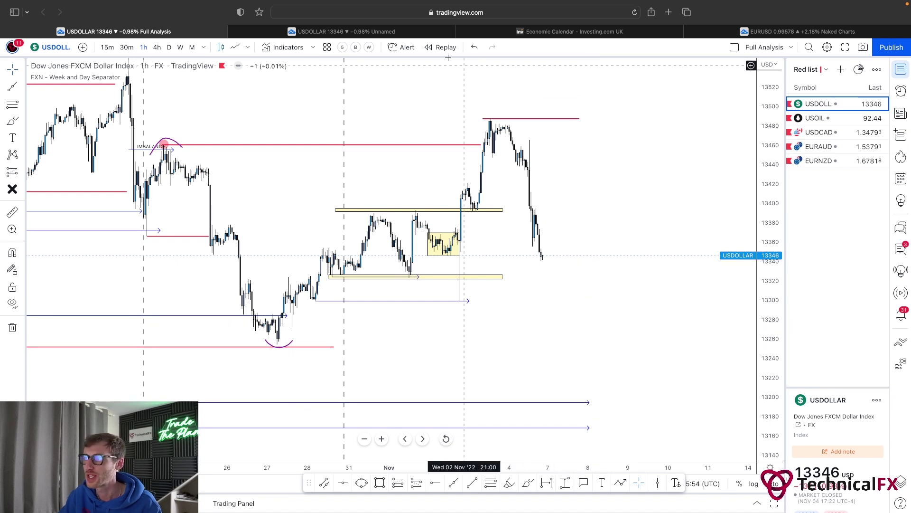
pyautogui.click(427, 31)
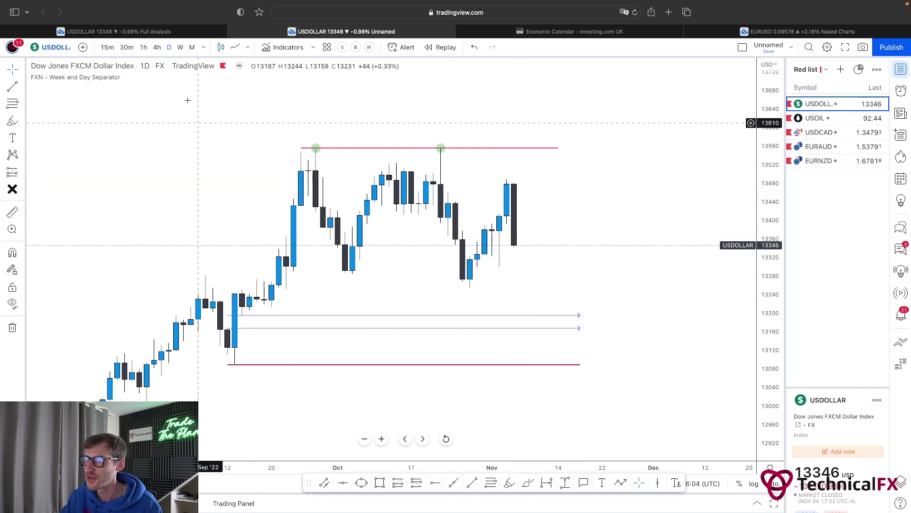
pyautogui.click(171, 32)
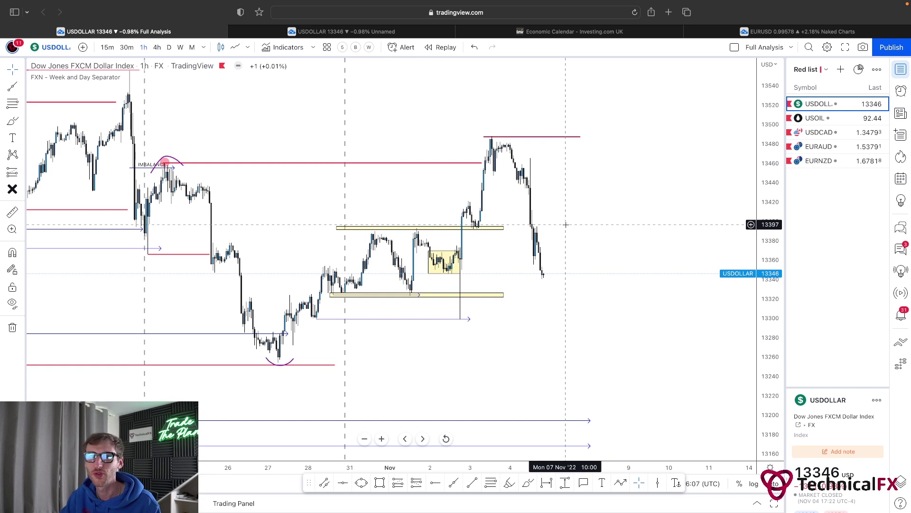
pyautogui.moveTo(588, 260)
pyautogui.mouseDown()
pyautogui.moveTo(600, 258)
pyautogui.moveTo(599, 267)
pyautogui.mouseUp()
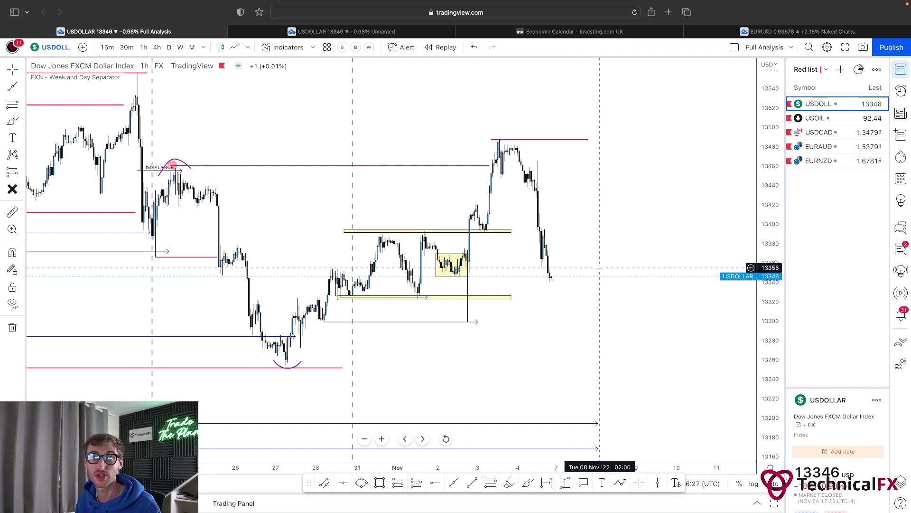
# Load USOIL and show its daily chart zoomed out to cover late 2021 through November 2022.
pyautogui.press('Down')
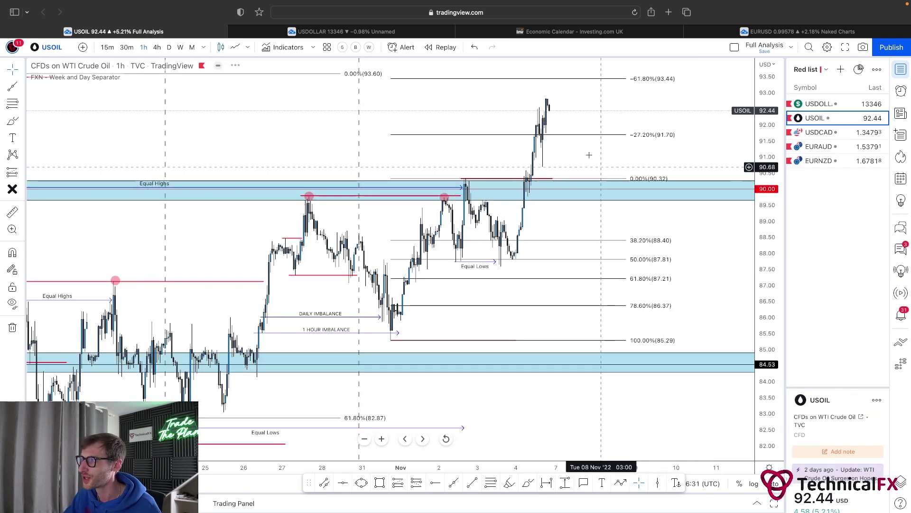
pyautogui.click(312, 26)
pyautogui.click(815, 117)
pyautogui.scroll(-4, 589, 254)
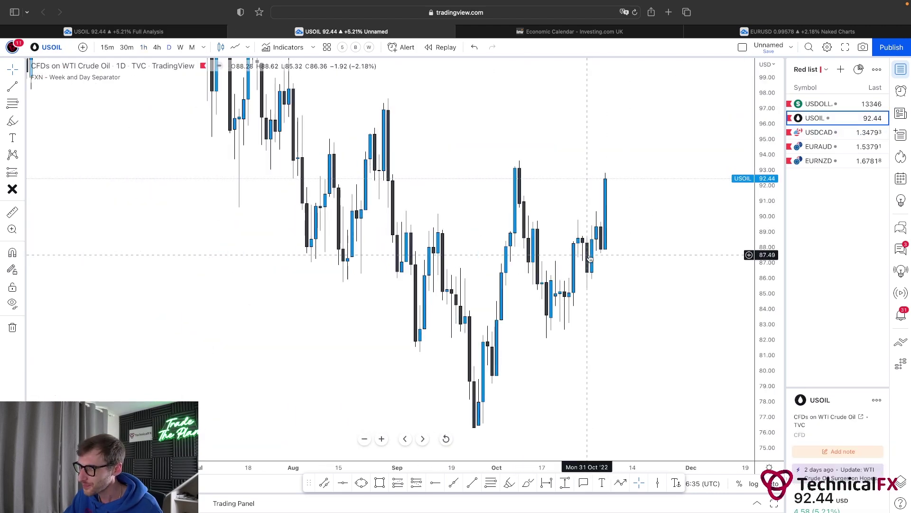
pyautogui.scroll(-5, 713, 200)
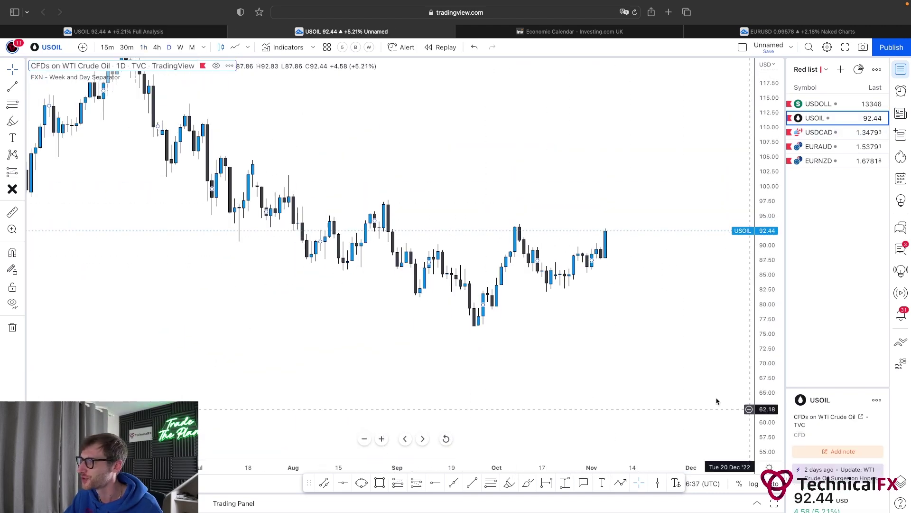
pyautogui.hscroll(-5, 443, 290)
pyautogui.scroll(2, 456, 287)
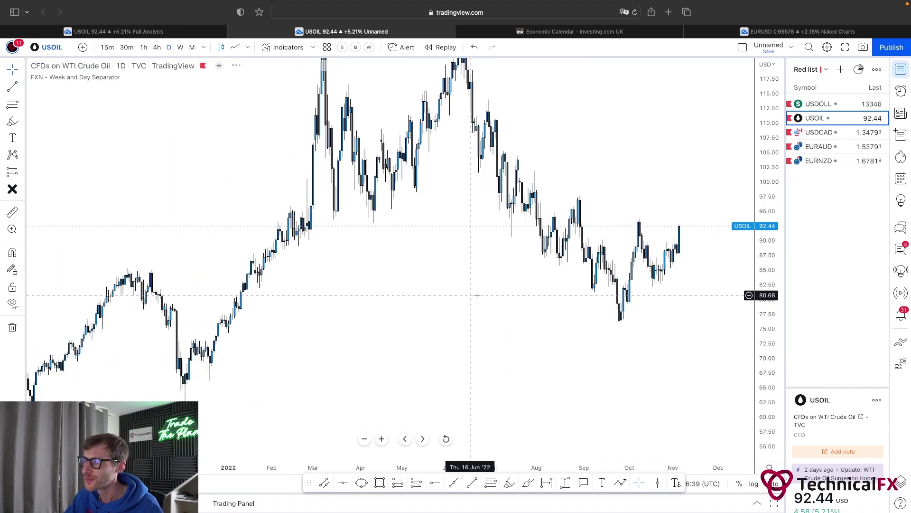
pyautogui.moveTo(762, 245); pyautogui.dragTo(761, 252)
pyautogui.moveTo(661, 187); pyautogui.dragTo(603, 195)
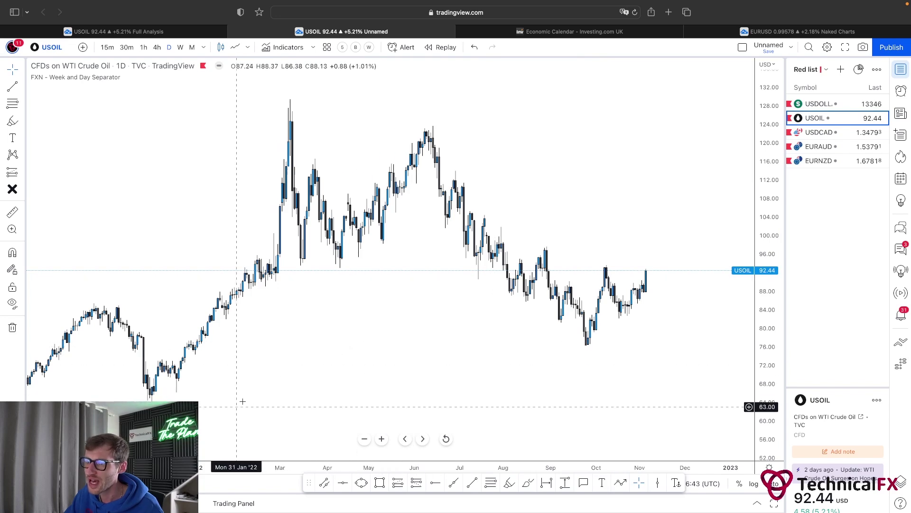
# Mark the December 2021 low and the March 2022 high with green highlighter dots on the daily oil chart.
pyautogui.click(509, 483)
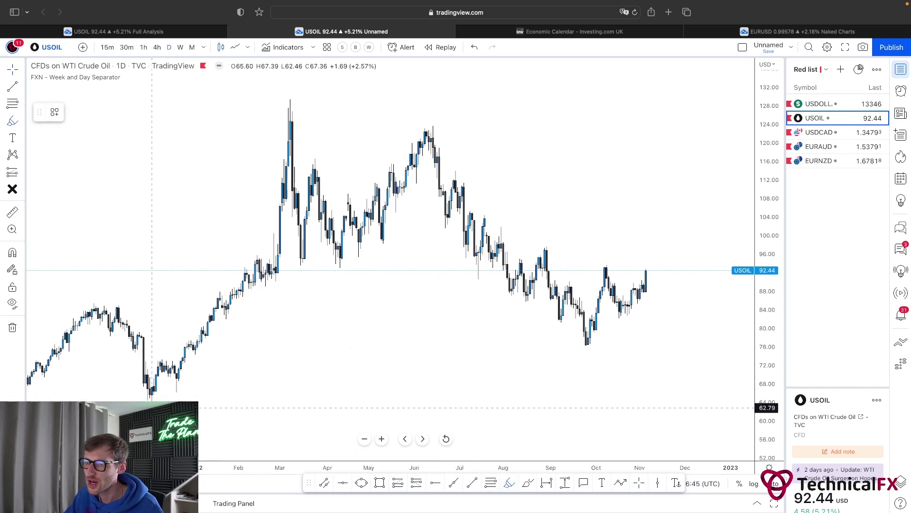
pyautogui.click(291, 101)
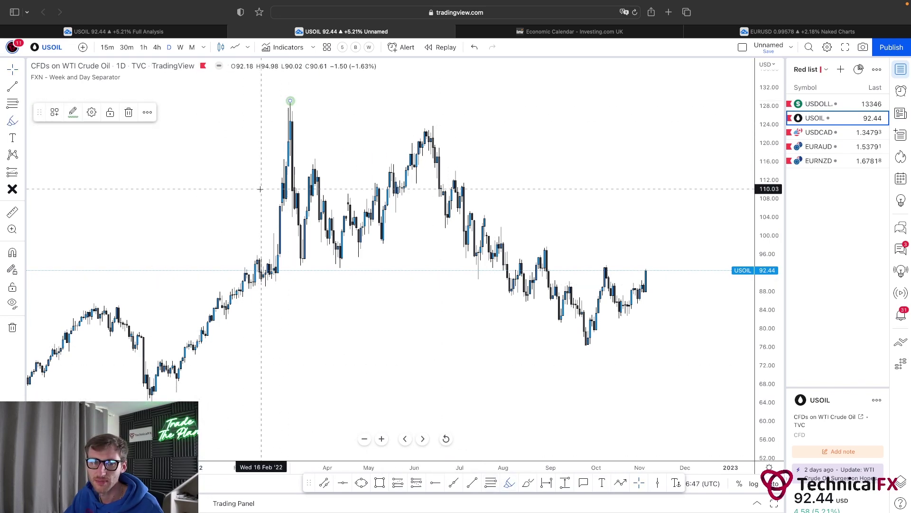
pyautogui.moveTo(218, 244); pyautogui.dragTo(249, 218)
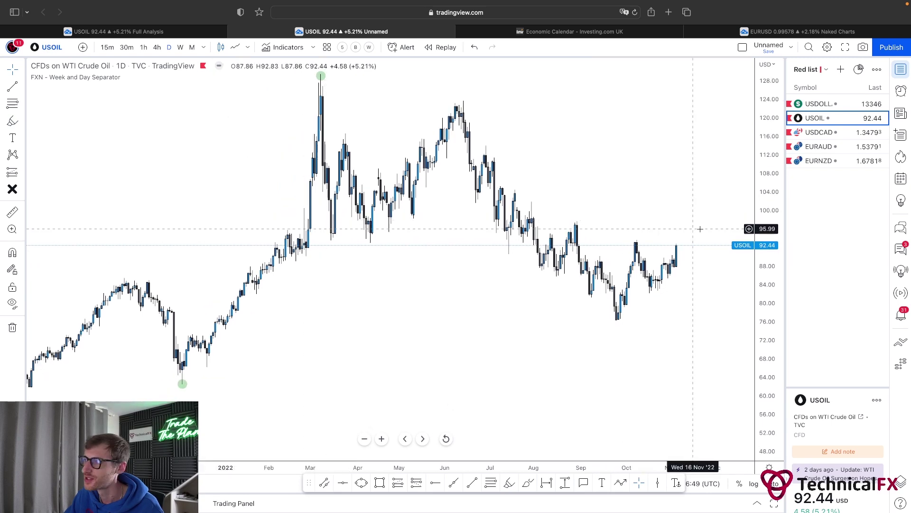
pyautogui.hotkey('alt', 'r')
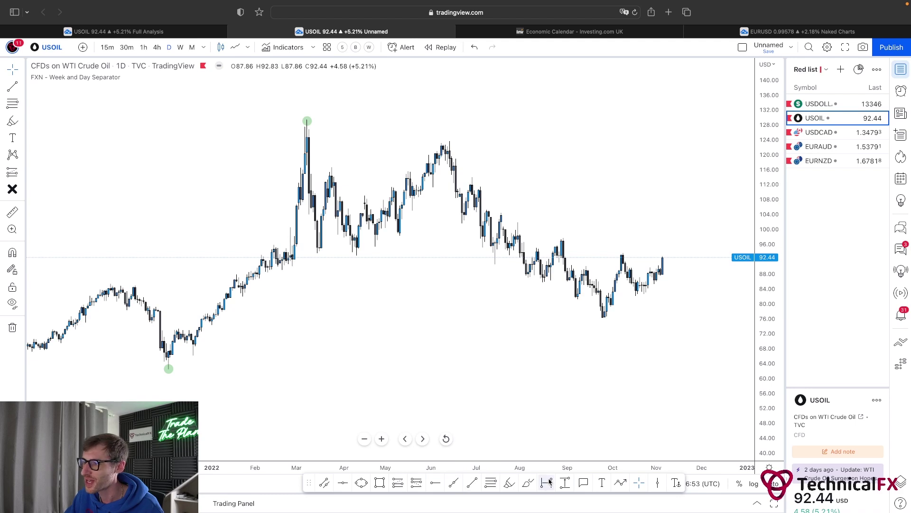
# Brush a line across the late-2021 highs, one along the rally to March and one along the decline from June, undoing all three.
pyautogui.click(527, 481)
pyautogui.moveTo(105, 284); pyautogui.dragTo(238, 284)
pyautogui.moveTo(162, 372); pyautogui.dragTo(292, 123)
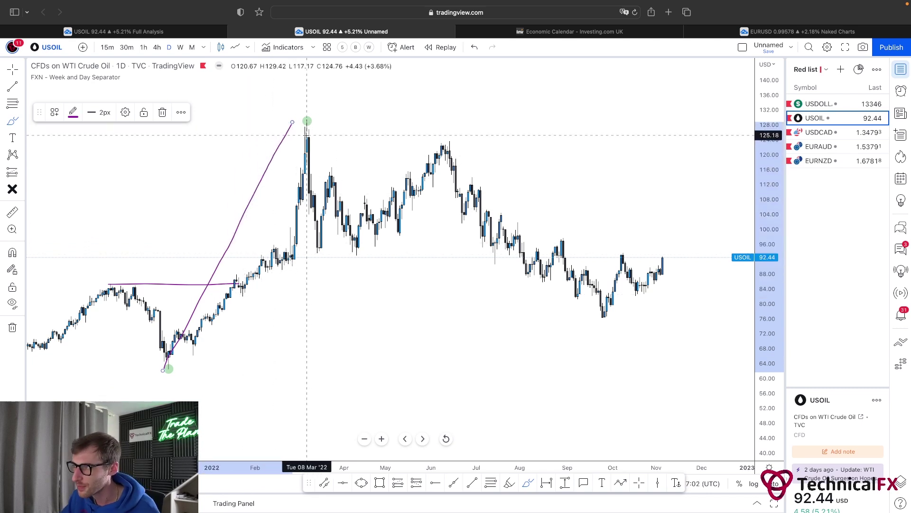
pyautogui.moveTo(432, 116); pyautogui.dragTo(590, 214)
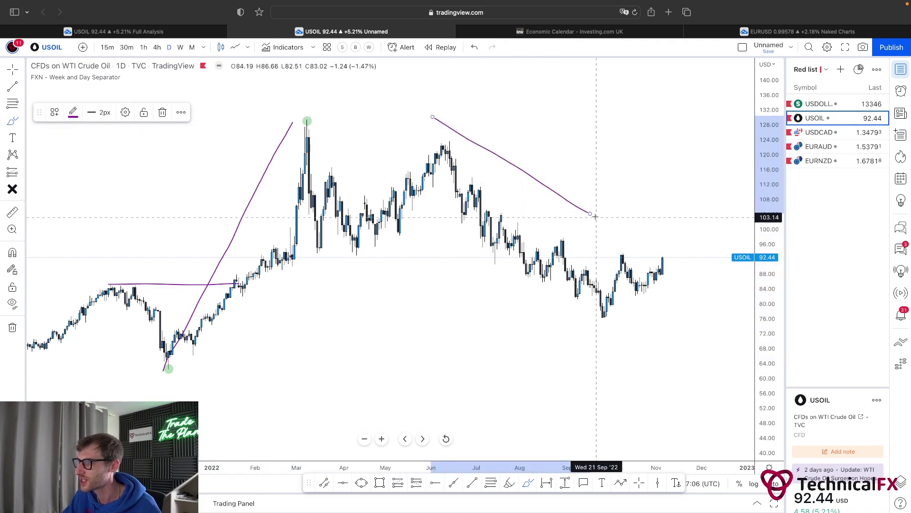
pyautogui.press('super+z')
pyautogui.press('super+z')
pyautogui.press('super+z')
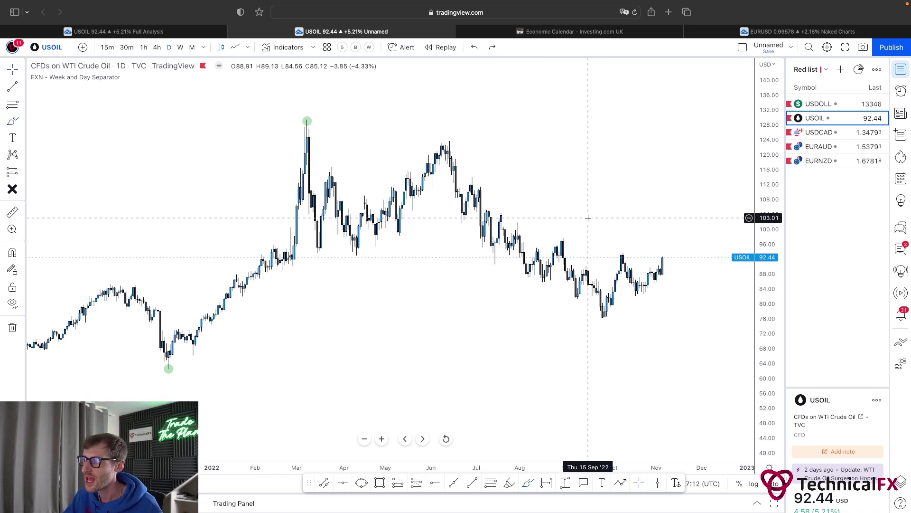
# Switch the oil chart to the 4-hour timeframe and frame the September to November 2022 price action.
pyautogui.moveTo(588, 218); pyautogui.dragTo(535, 218)
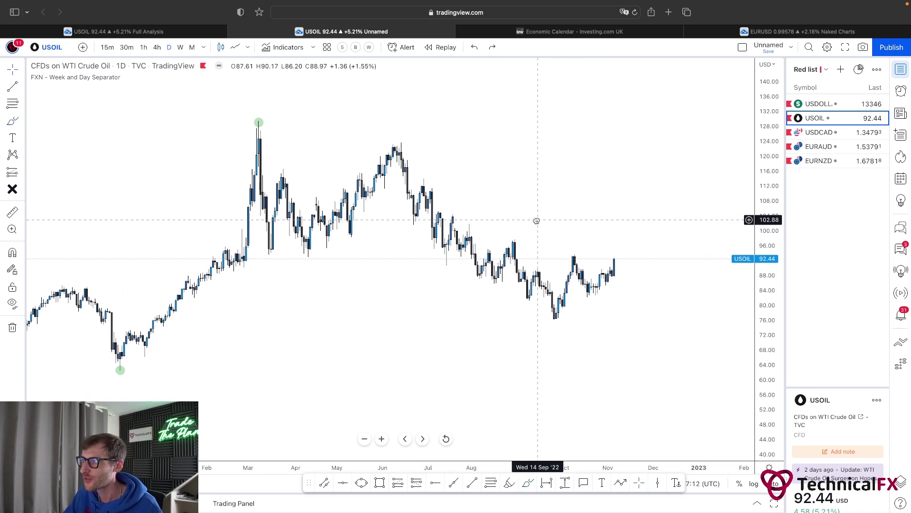
pyautogui.click(158, 48)
pyautogui.rightClick(473, 182)
pyautogui.click(508, 191)
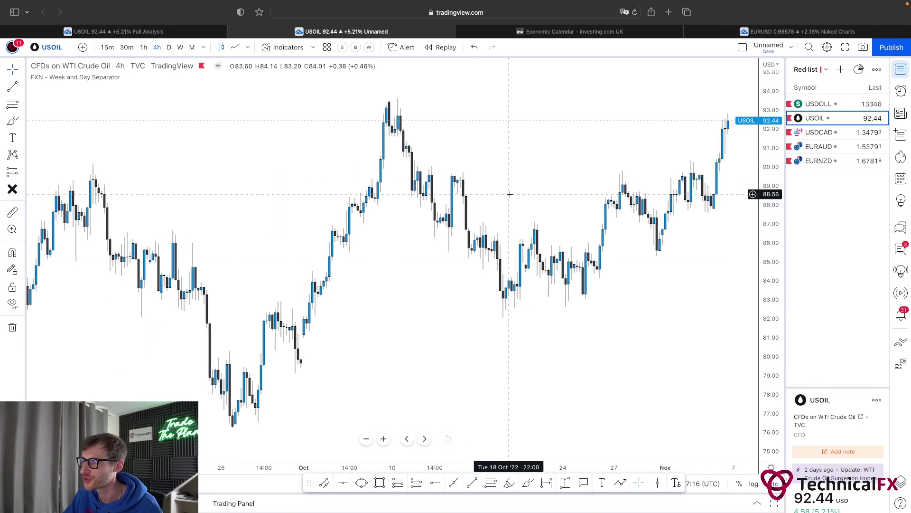
pyautogui.scroll(-6, 550, 218)
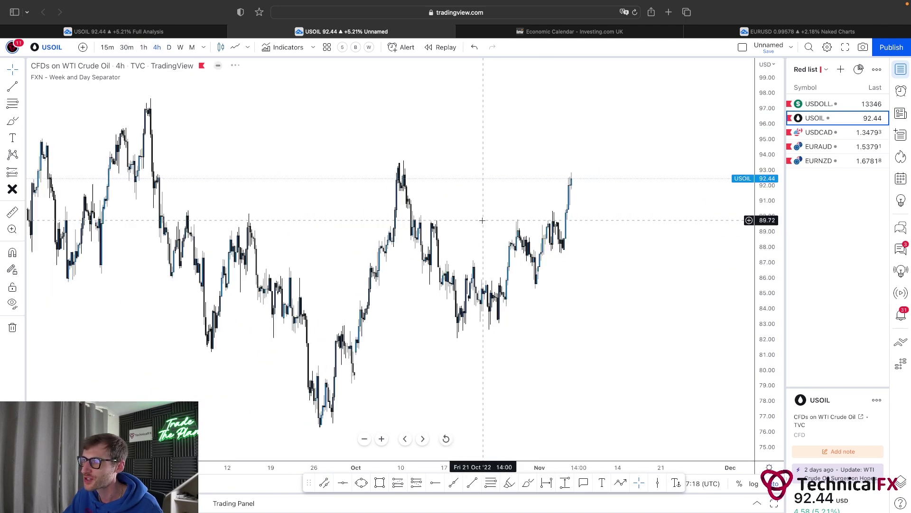
pyautogui.moveTo(336, 261); pyautogui.dragTo(464, 250)
pyautogui.scroll(3, 460, 249)
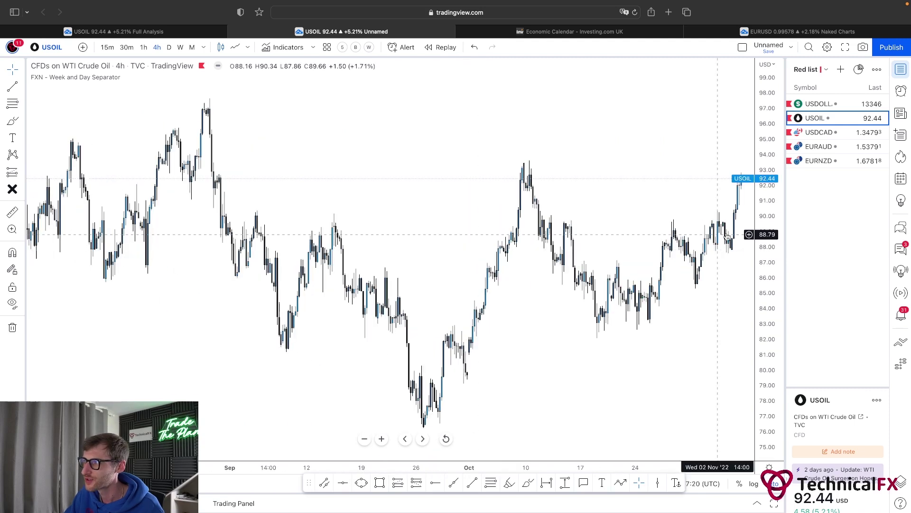
pyautogui.moveTo(763, 229); pyautogui.dragTo(754, 280)
pyautogui.hscroll(4, 543, 238)
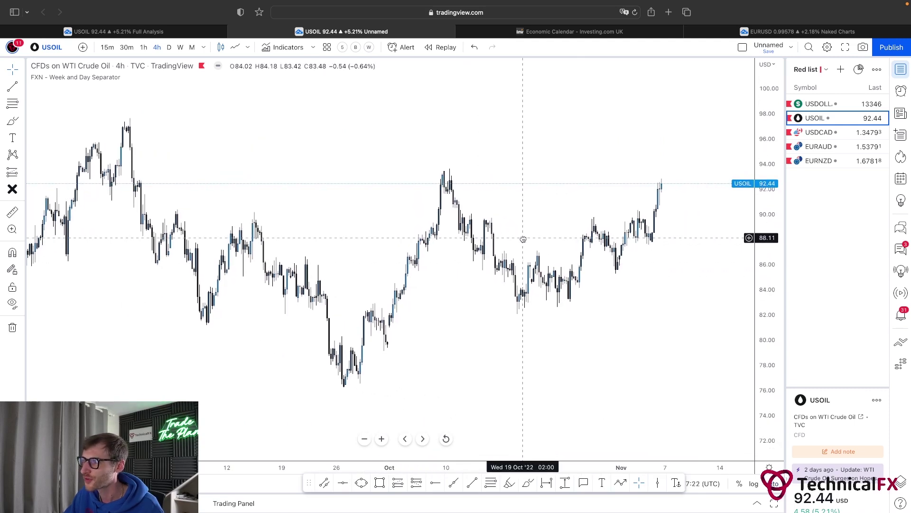
# Draw a red horizontal line from the mid-September high at about 90.20 to early October on the 4-hour oil chart.
pyautogui.click(452, 487)
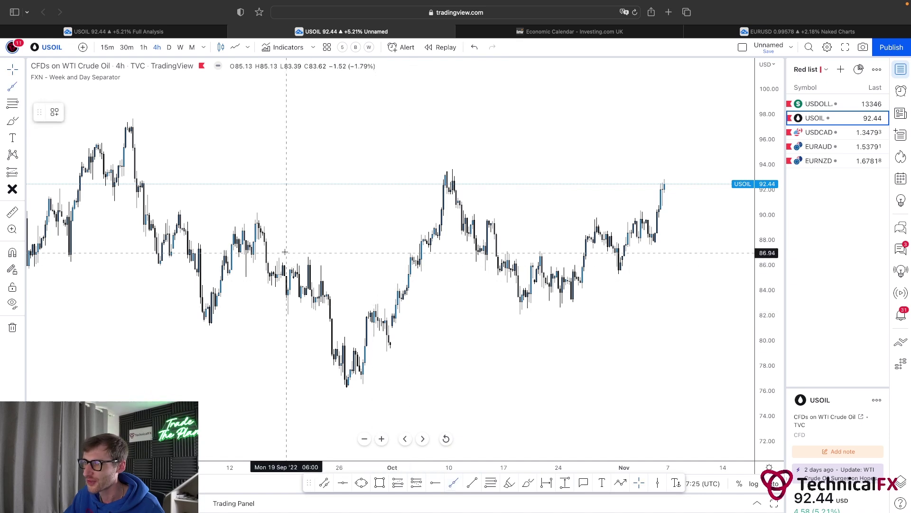
pyautogui.click(254, 214)
pyautogui.click(434, 212)
pyautogui.click(375, 198)
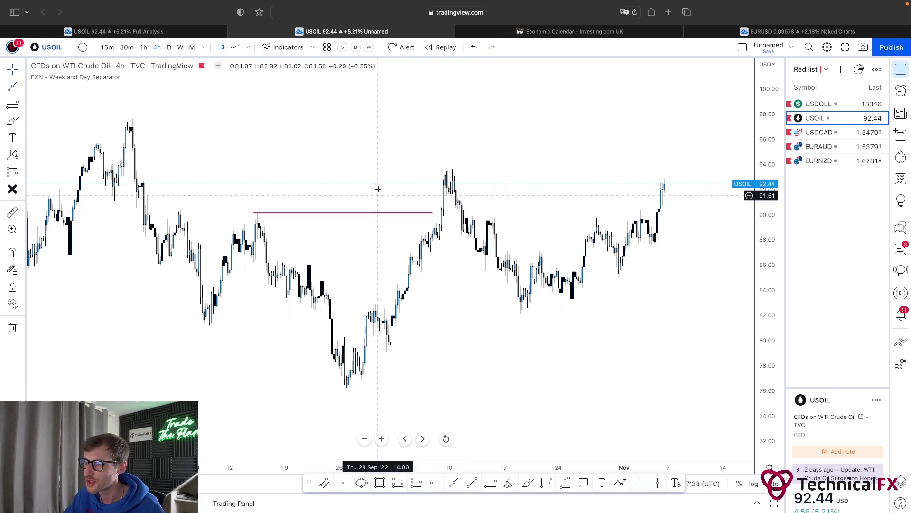
# Draw a red horizontal line at about 85.69 from the mid-August low to 6 September on the 4-hour oil chart.
pyautogui.scroll(-3, 379, 191)
pyautogui.scroll(2, 421, 179)
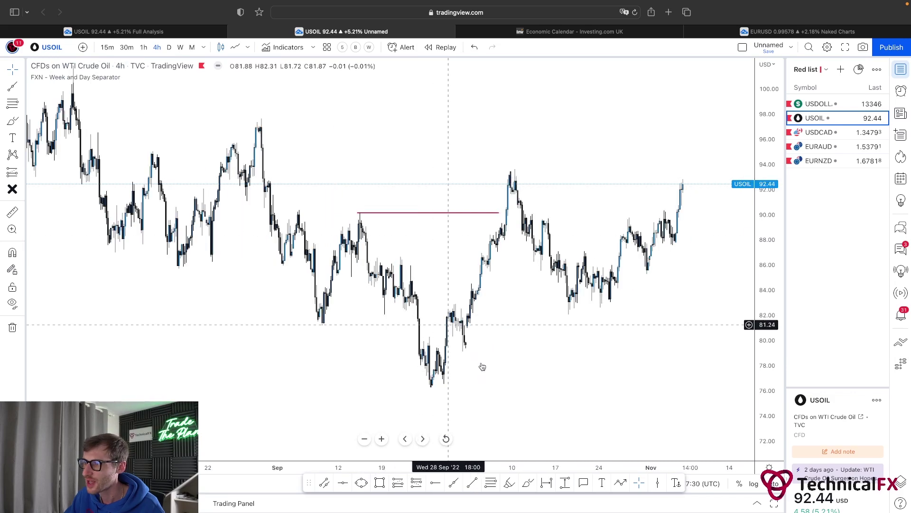
pyautogui.click(453, 485)
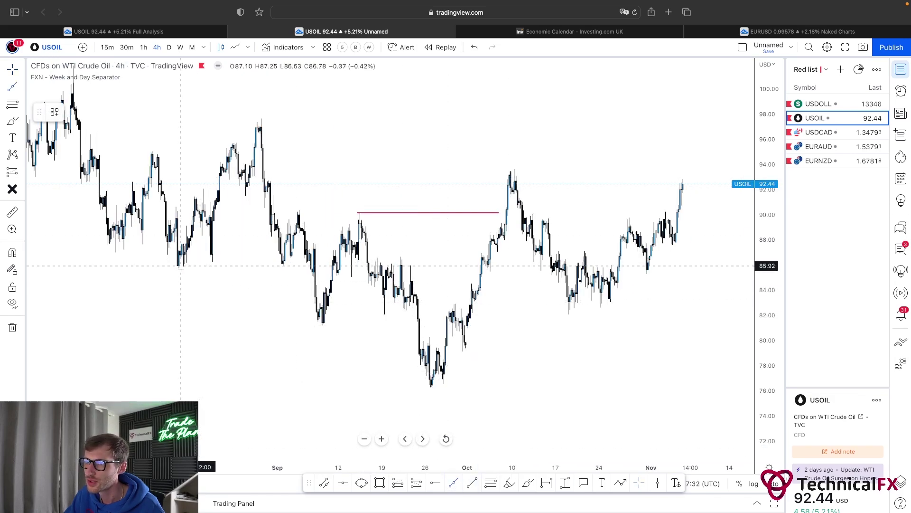
pyautogui.click(175, 268)
pyautogui.click(307, 269)
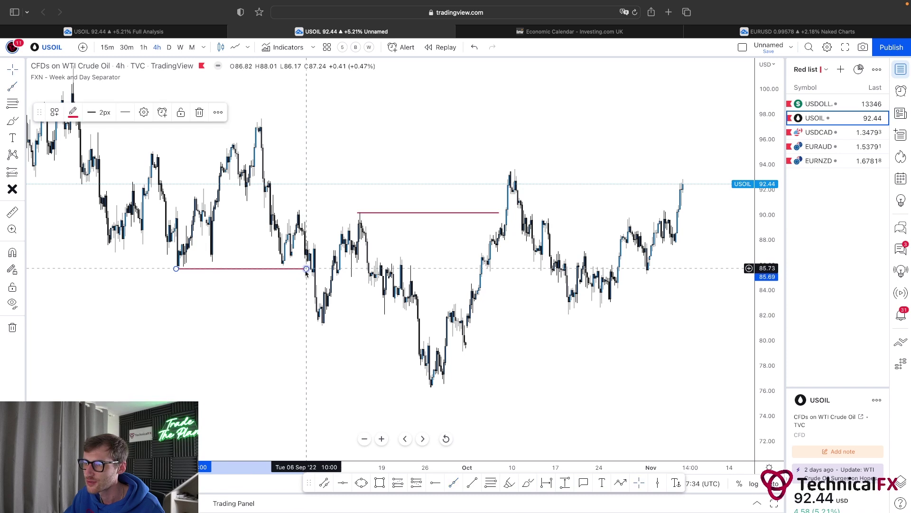
# Draw a red horizontal line at about 81.13 from the 7 September low to 22 September.
pyautogui.click(453, 483)
pyautogui.click(317, 326)
pyautogui.click(412, 326)
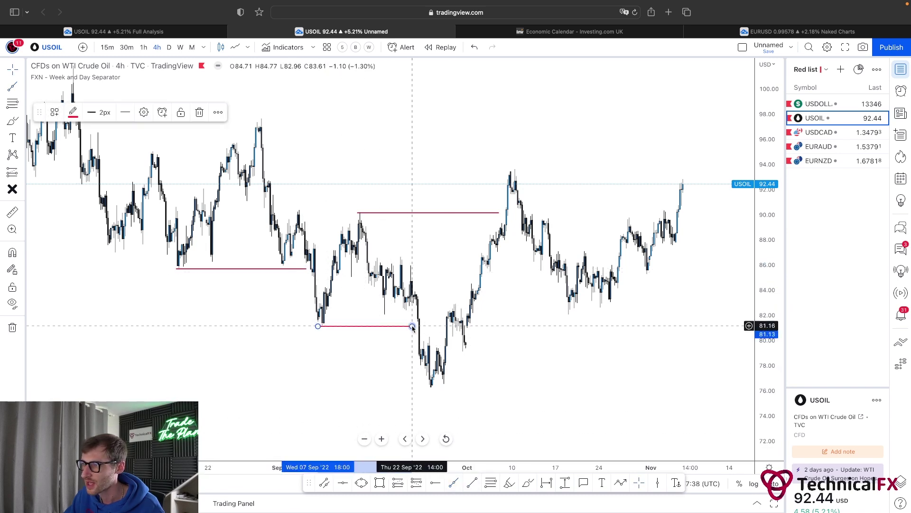
# Highlight in green the mid- to late-September drop, the October high, the decline from it to about 19 October and the rally into November.
pyautogui.click(509, 483)
pyautogui.moveTo(359, 212); pyautogui.dragTo(429, 384)
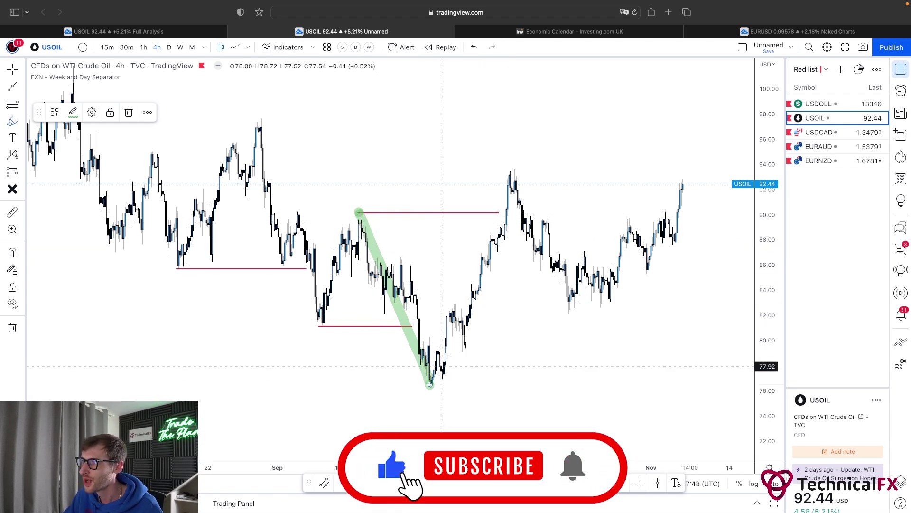
pyautogui.click(512, 170)
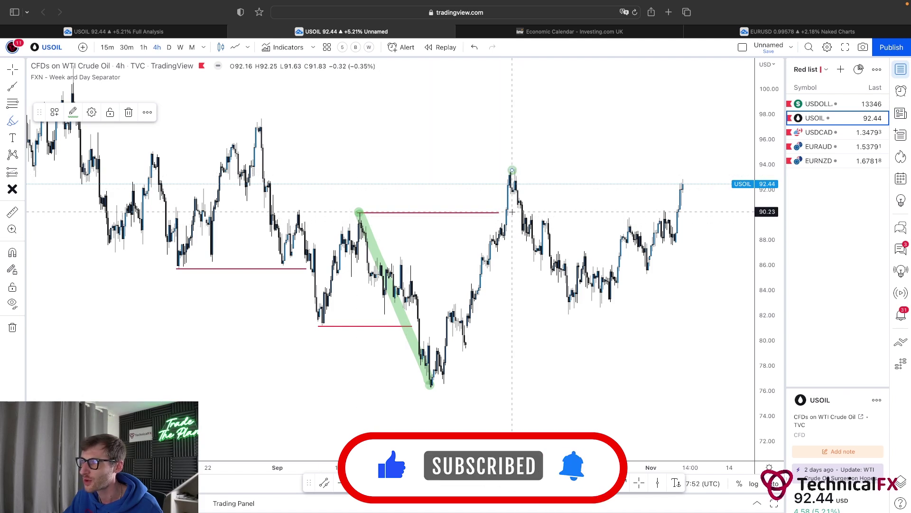
pyautogui.scroll(2, 511, 266)
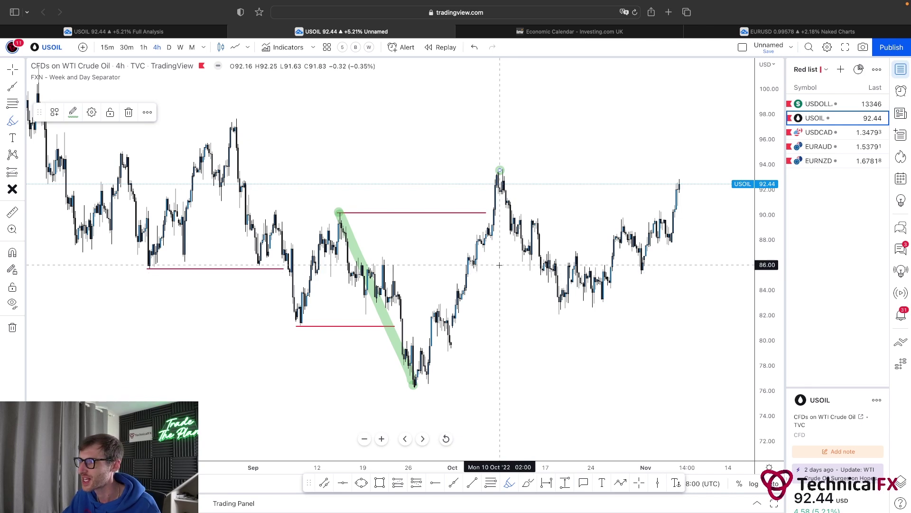
pyautogui.moveTo(498, 170); pyautogui.dragTo(572, 311)
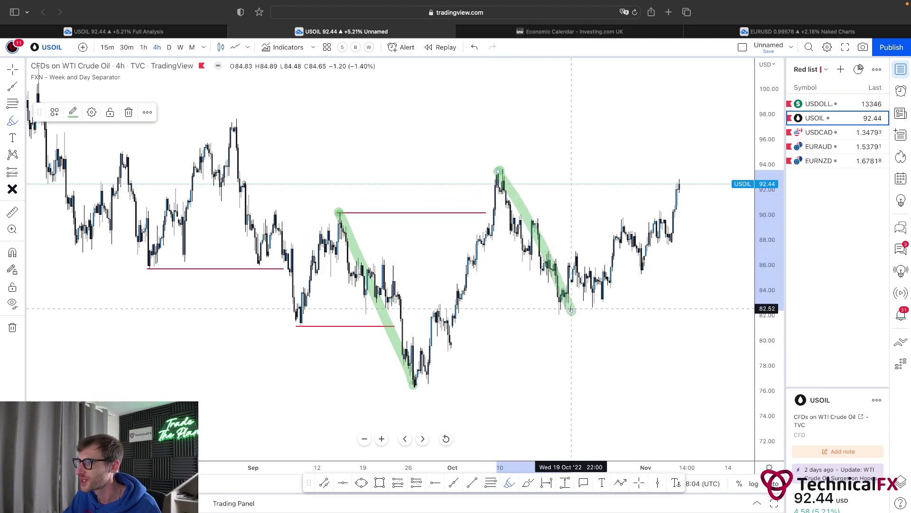
pyautogui.moveTo(572, 304); pyautogui.dragTo(664, 189)
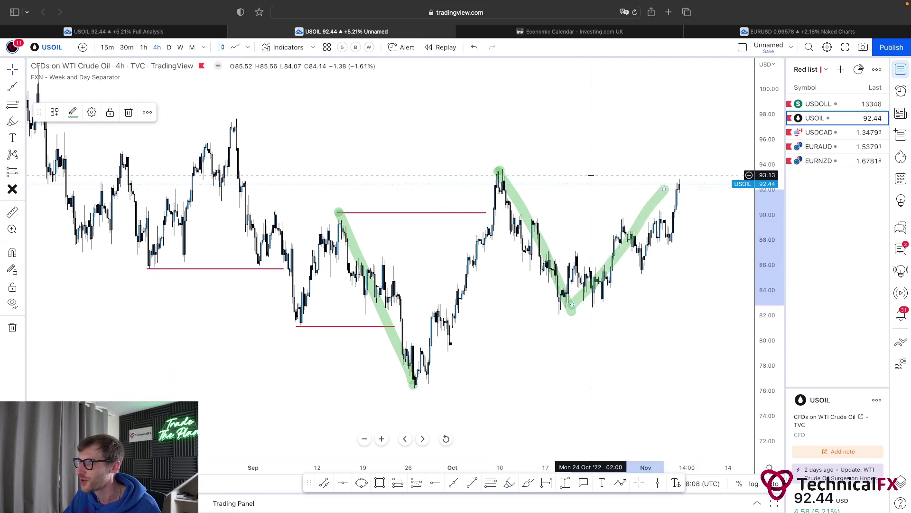
# Switch to the Full Analysis oil chart and frame the late-October to early-November price action on the 1-hour timeframe.
pyautogui.click(133, 32)
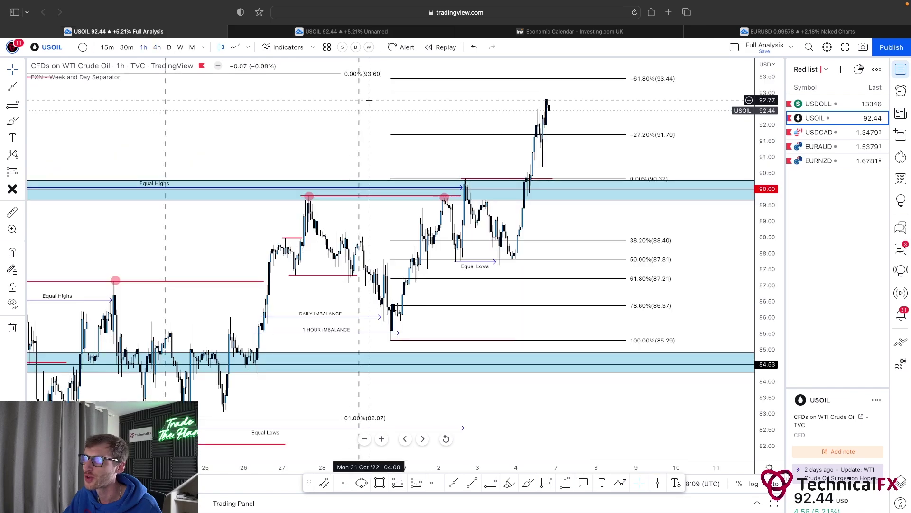
pyautogui.scroll(-2, 362, 167)
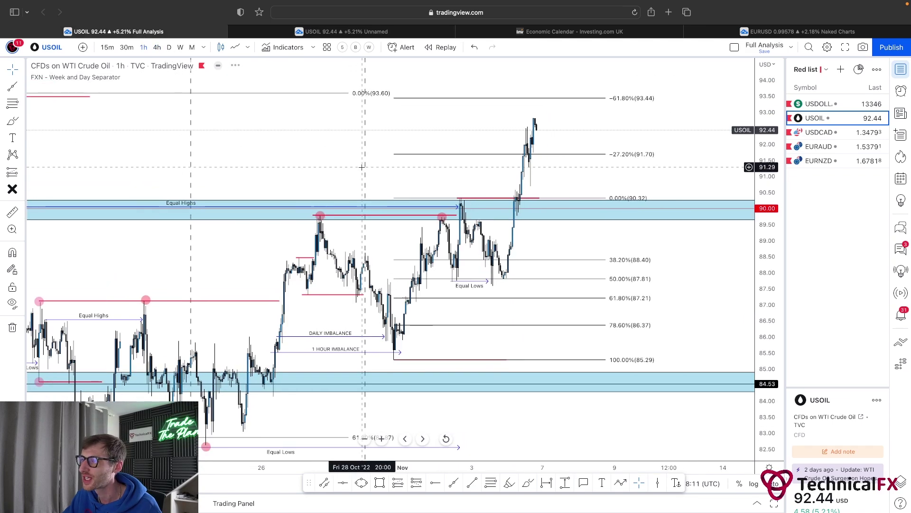
pyautogui.moveTo(373, 165); pyautogui.dragTo(387, 158)
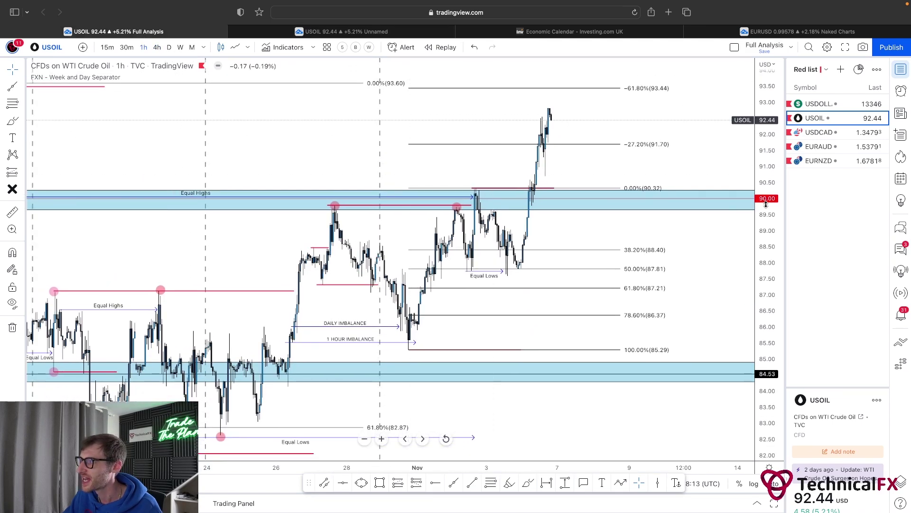
pyautogui.moveTo(763, 220); pyautogui.dragTo(763, 234)
pyautogui.moveTo(601, 235); pyautogui.dragTo(596, 235)
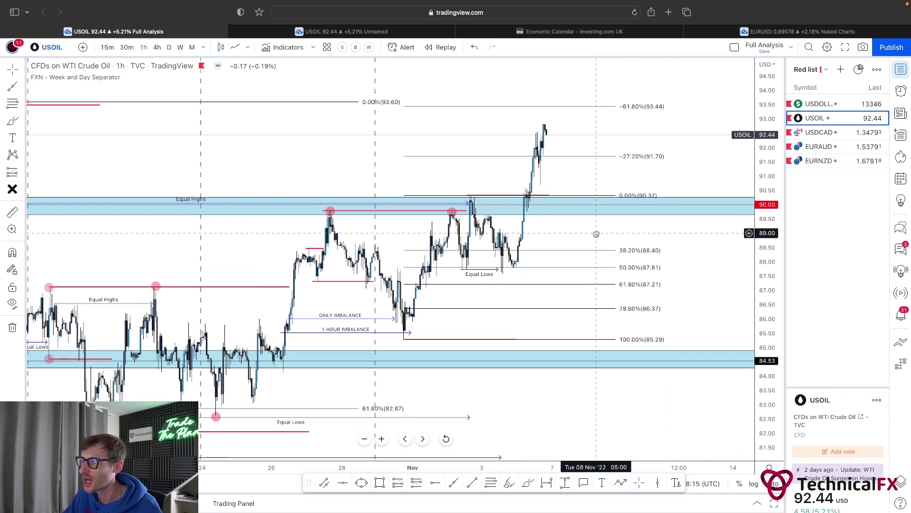
# Highlight the swings from the end-October low to the early-November high, down to the pullback low and up to the latest price, and undo it.
pyautogui.click(509, 482)
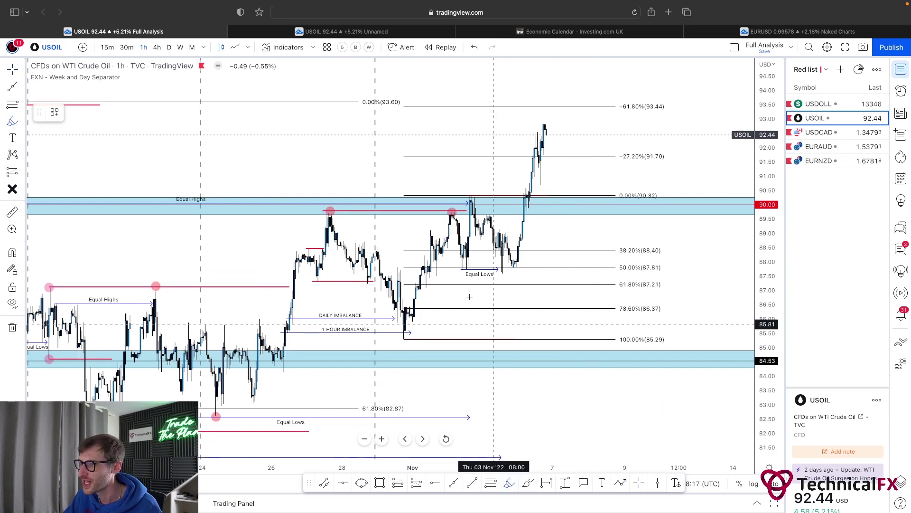
pyautogui.moveTo(404, 338)
pyautogui.mouseDown()
pyautogui.moveTo(467, 197)
pyautogui.moveTo(518, 269)
pyautogui.moveTo(554, 130)
pyautogui.mouseUp()
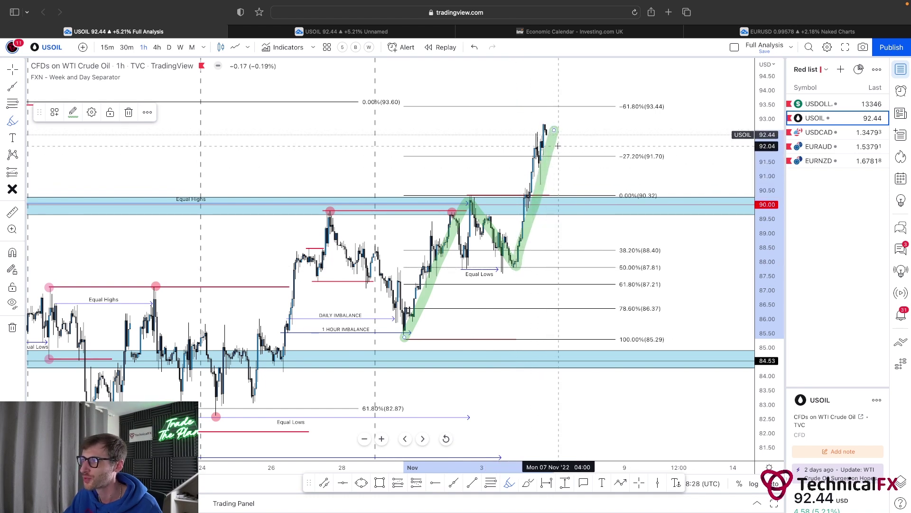
pyautogui.press('super+z')
# Brush the pullback from the early-November high, circle the low beside Equal Lows and trace the rally from it, undoing the strokes.
pyautogui.moveTo(578, 186); pyautogui.dragTo(565, 194)
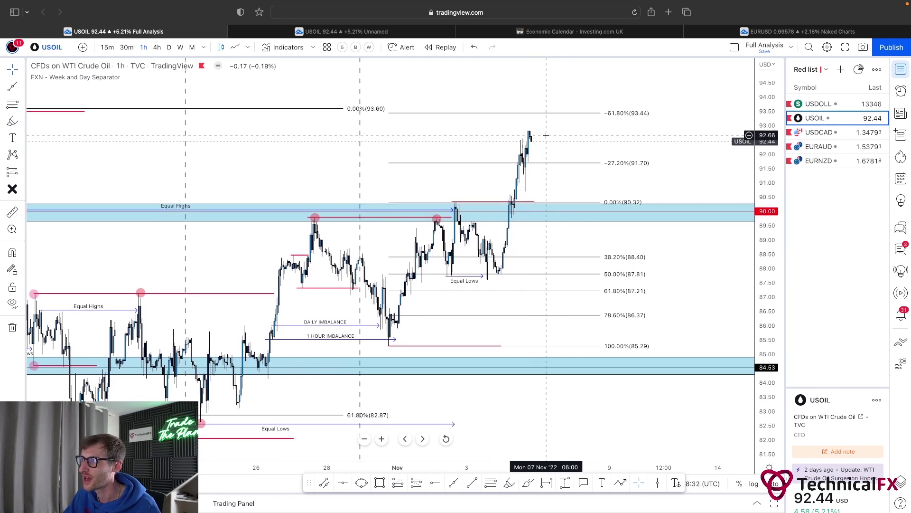
pyautogui.moveTo(551, 137); pyautogui.dragTo(551, 137)
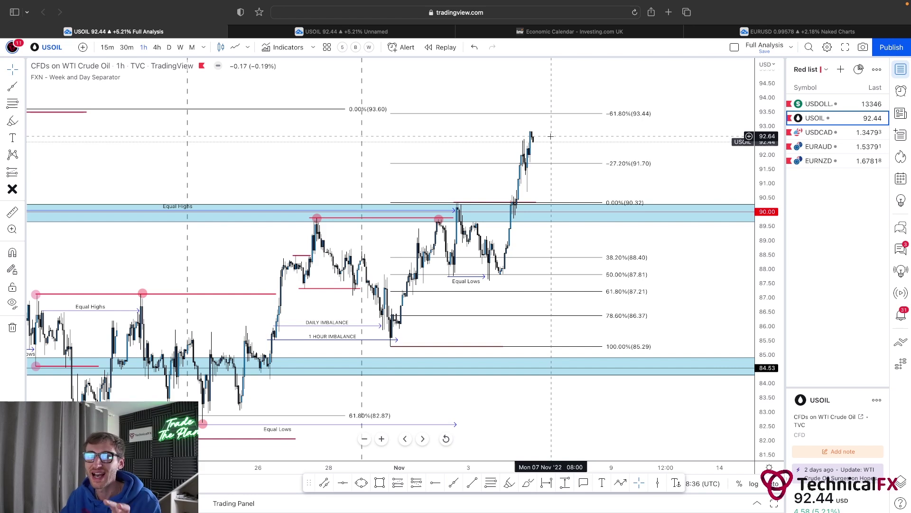
pyautogui.moveTo(549, 138); pyautogui.dragTo(542, 138)
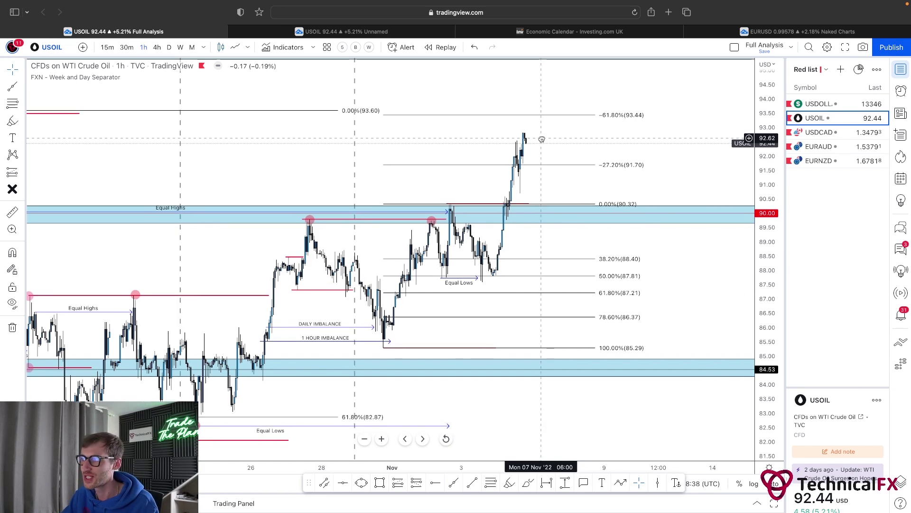
pyautogui.click(528, 483)
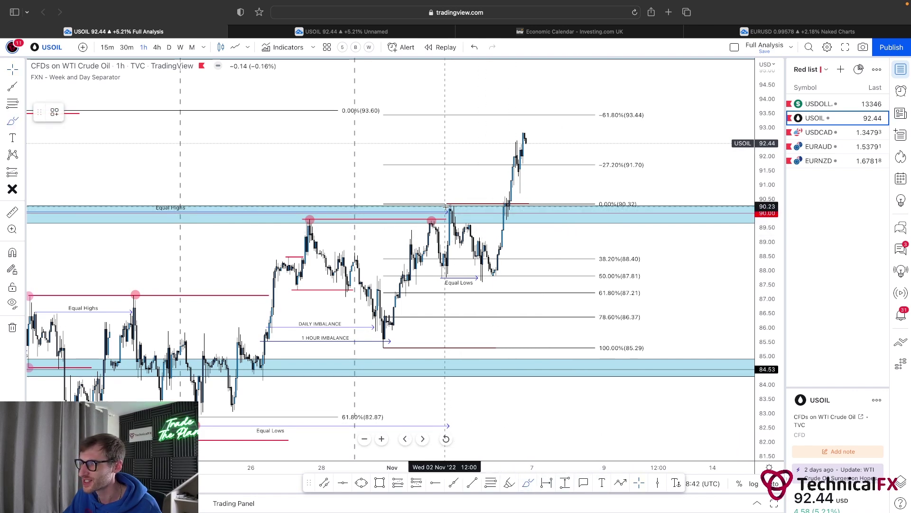
pyautogui.moveTo(446, 207); pyautogui.dragTo(468, 231)
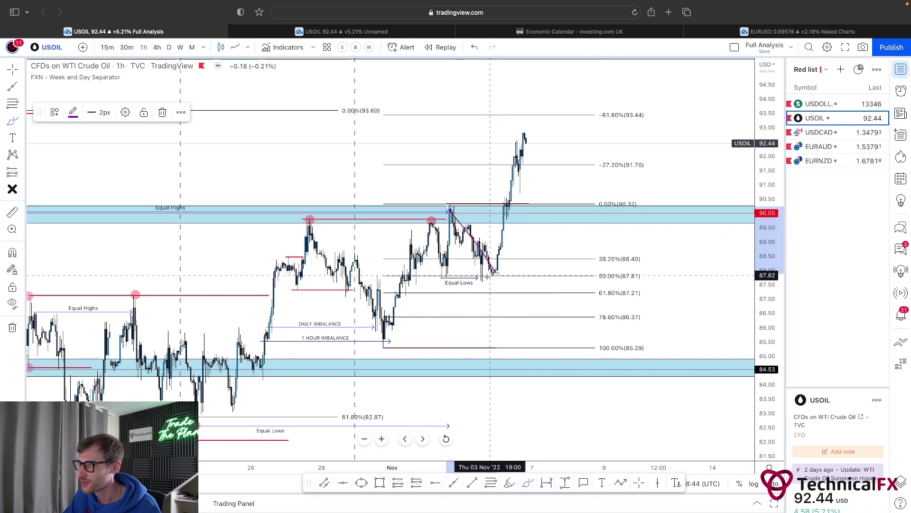
pyautogui.moveTo(489, 274); pyautogui.dragTo(489, 274)
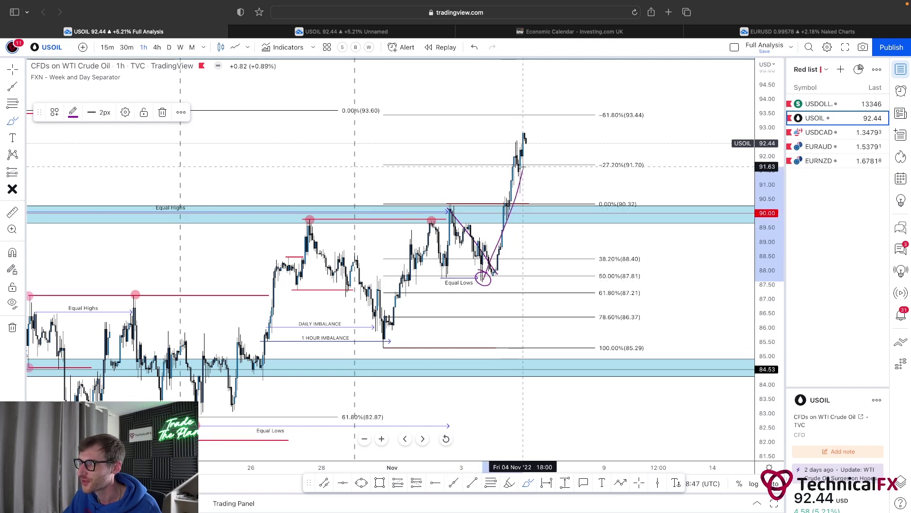
pyautogui.hotkey('ctrl', 'z')
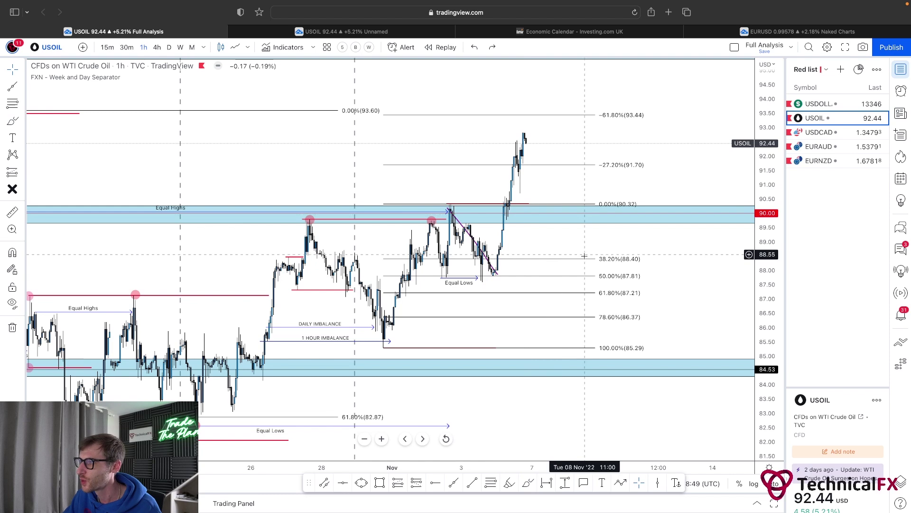
# Delete the Fibonacci retracement on the early-November rally and draw a red horizontal line from the 3 November low at about 87.60.
pyautogui.click(586, 263)
pyautogui.press('Delete')
pyautogui.hscroll(2, 560, 294)
pyautogui.click(454, 482)
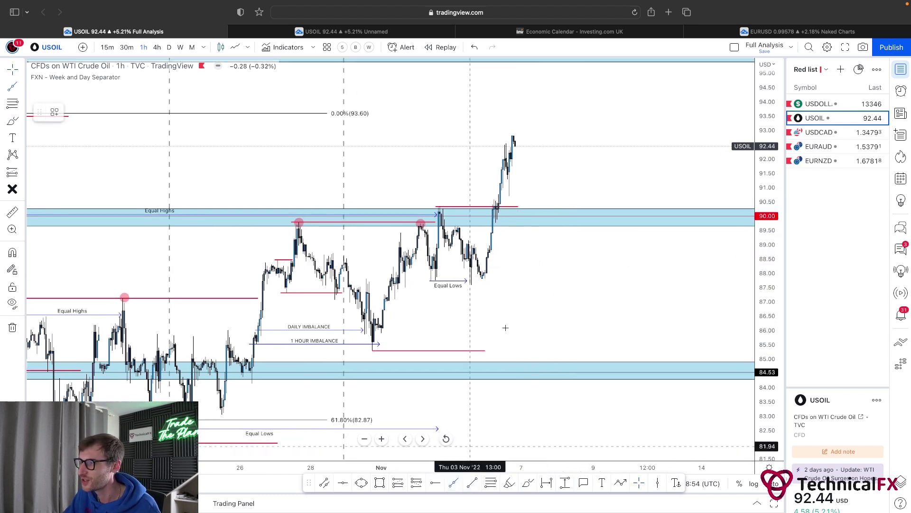
pyautogui.click(467, 285)
pyautogui.click(588, 280)
# Shorten the red line at the early-November high to end at the 4 November breakout, and extend the mid-October high's red line to about 31 October.
pyautogui.moveTo(517, 206); pyautogui.dragTo(494, 207)
pyautogui.click(543, 181)
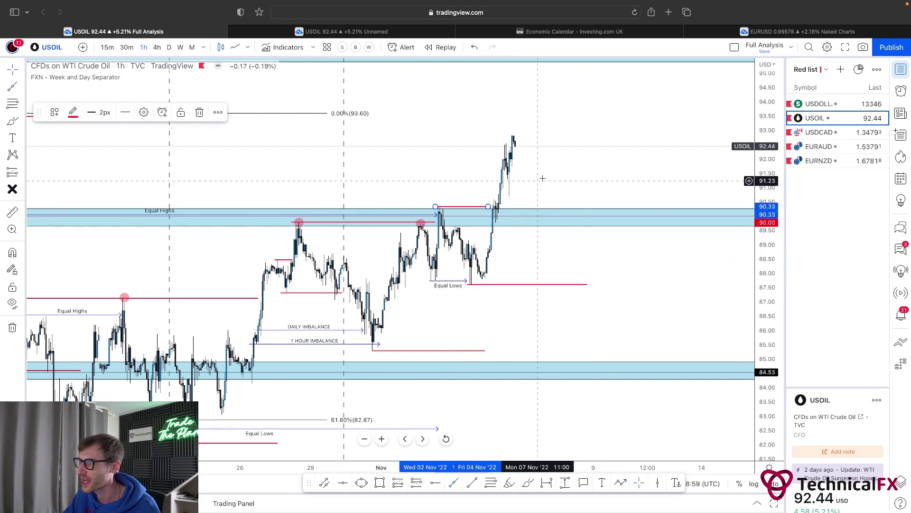
pyautogui.hscroll(-2, 560, 177)
pyautogui.scroll(-3, 589, 174)
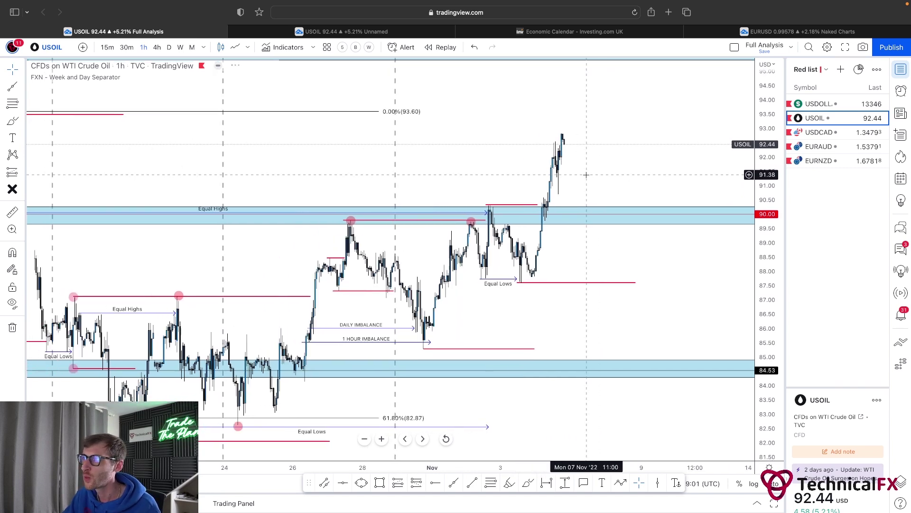
pyautogui.moveTo(243, 115); pyautogui.dragTo(448, 113)
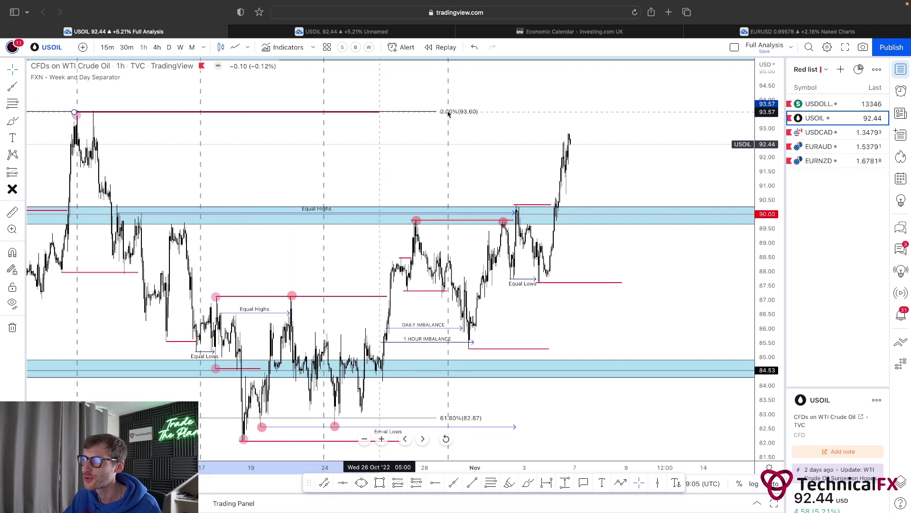
pyautogui.moveTo(508, 149); pyautogui.dragTo(452, 153)
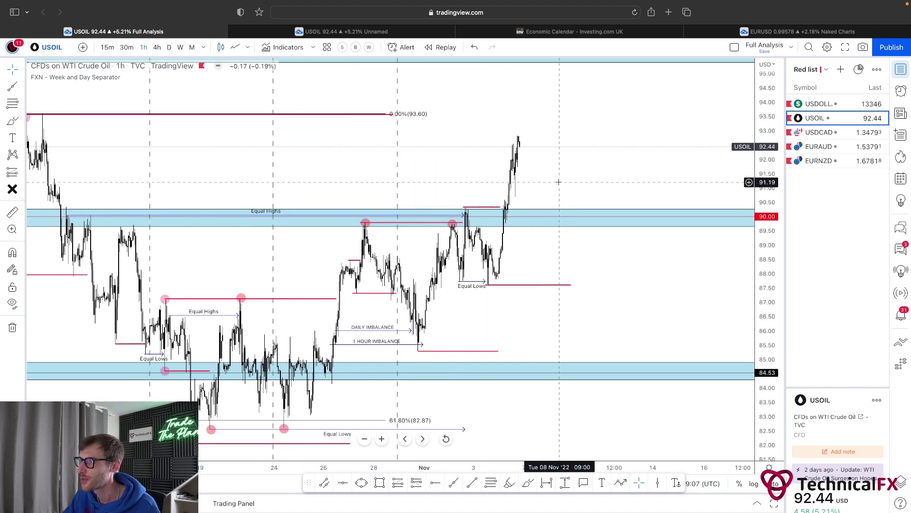
# Highlight a path from the end-October low up beyond the 93.60 level and circle the low beside Equal Lows, undoing both.
pyautogui.scroll(2, 556, 183)
pyautogui.scroll(3, 574, 185)
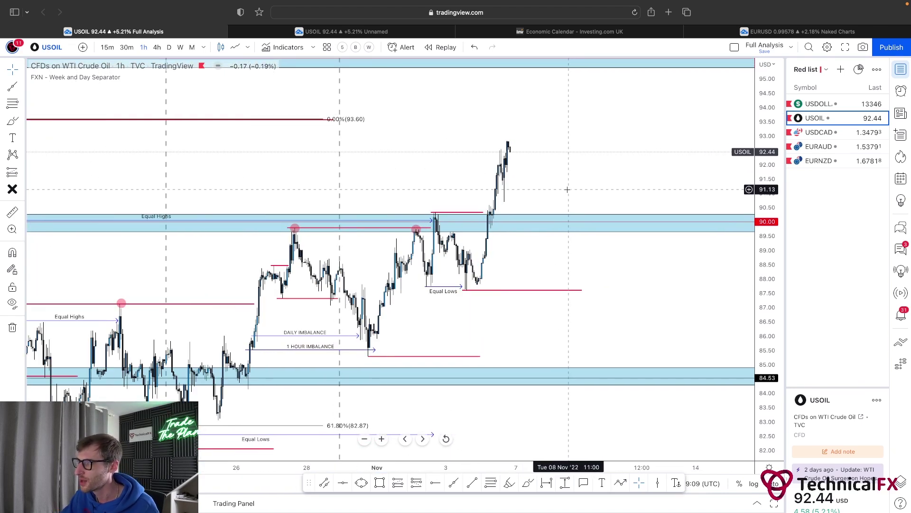
pyautogui.moveTo(561, 191); pyautogui.dragTo(559, 190)
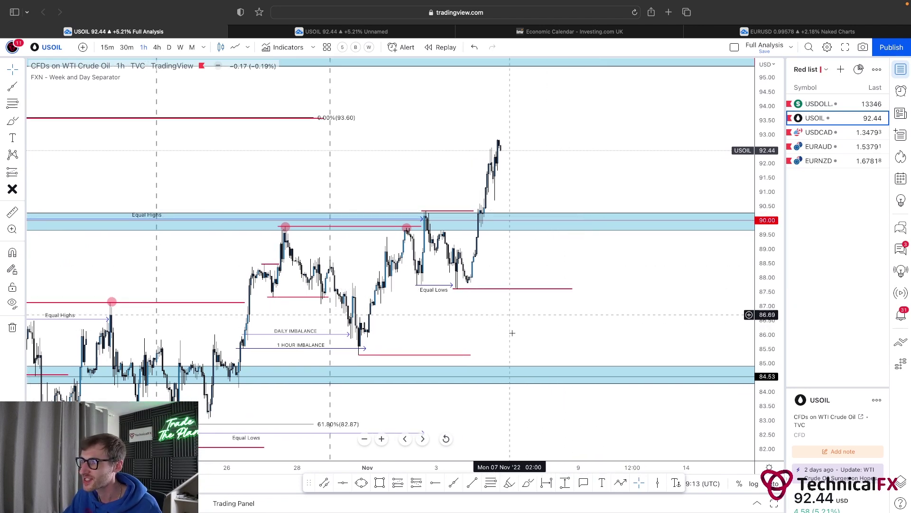
pyautogui.click(509, 483)
pyautogui.moveTo(360, 353)
pyautogui.mouseDown()
pyautogui.moveTo(426, 212)
pyautogui.moveTo(468, 287)
pyautogui.moveTo(505, 144)
pyautogui.moveTo(545, 225)
pyautogui.moveTo(583, 113)
pyautogui.mouseUp()
pyautogui.press('super+z')
pyautogui.moveTo(485, 272)
pyautogui.mouseDown()
pyautogui.moveTo(462, 276)
pyautogui.moveTo(465, 294)
pyautogui.moveTo(477, 272)
pyautogui.mouseUp()
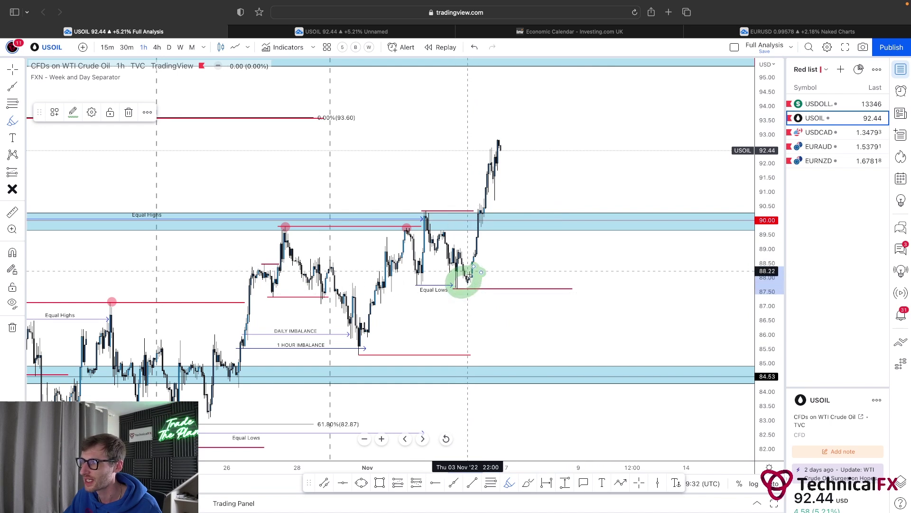
pyautogui.press('super+z')
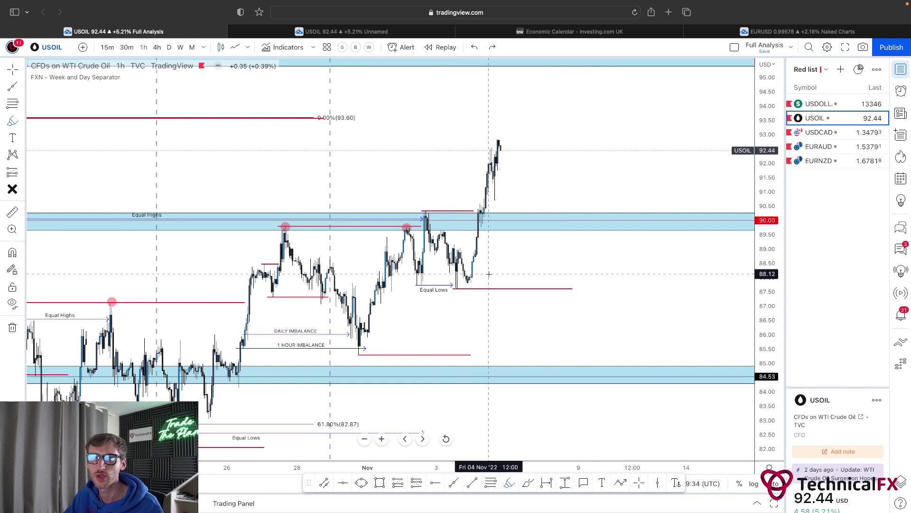
# Mark the 3 November low with a highlighter dot and highlight along the red line from that low, undoing both.
pyautogui.click(457, 287)
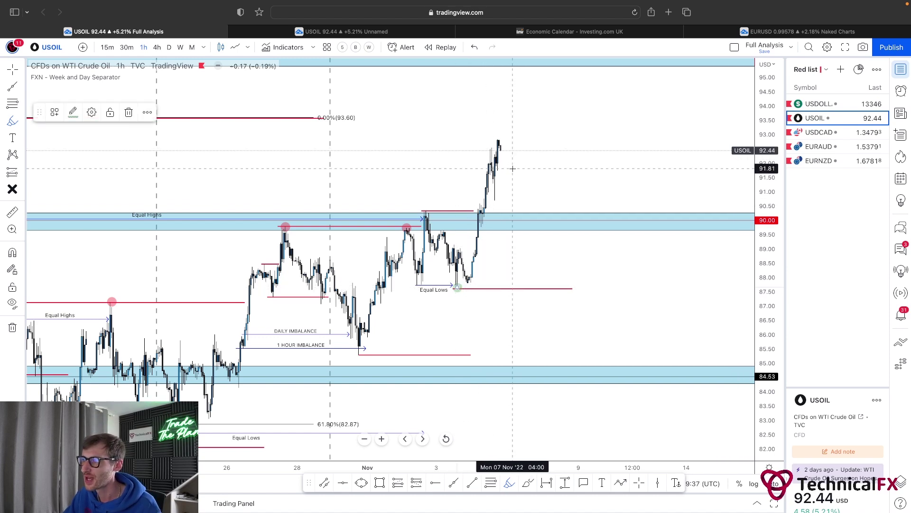
pyautogui.press('super+z')
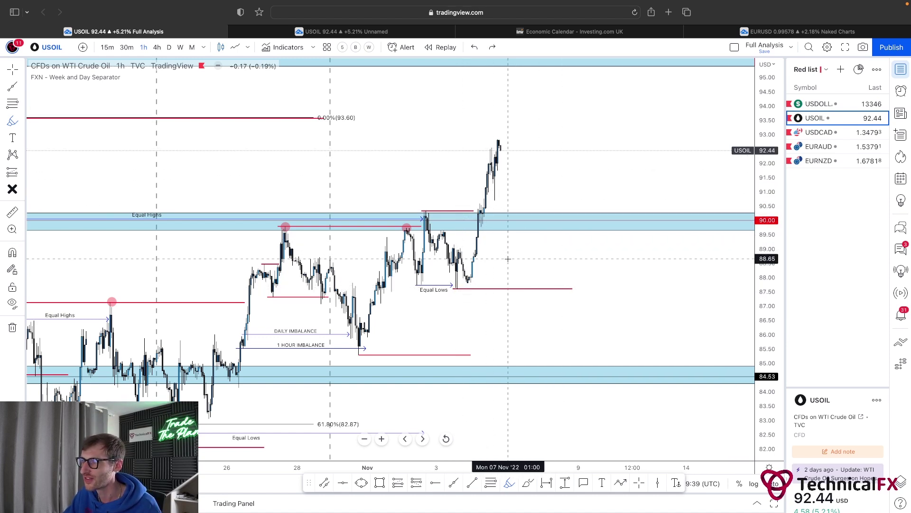
pyautogui.moveTo(453, 287)
pyautogui.mouseDown()
pyautogui.moveTo(487, 288)
pyautogui.moveTo(512, 306)
pyautogui.moveTo(513, 292)
pyautogui.mouseUp()
pyautogui.press('super+z')
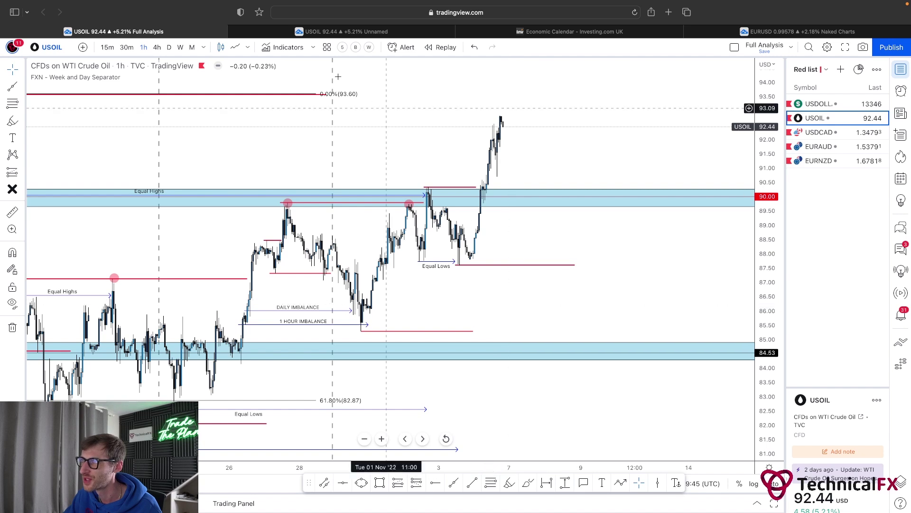
# Switch to the unnamed 4-hour US Oil chart and circle the early-October pullback low with the brush.
pyautogui.hotkey('ctrl', 'Tab')
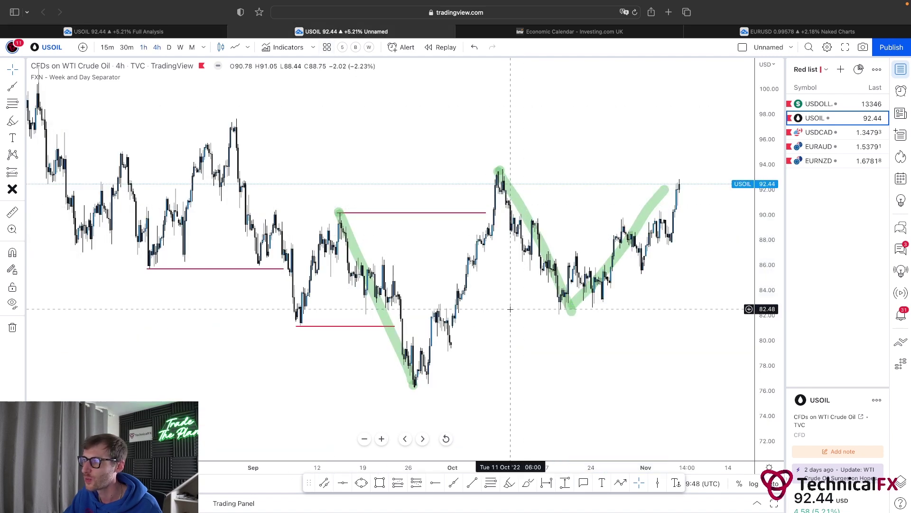
pyautogui.rightClick(367, 276)
pyautogui.click(519, 301)
pyautogui.moveTo(519, 301)
pyautogui.mouseDown()
pyautogui.moveTo(477, 291)
pyautogui.moveTo(437, 300)
pyautogui.mouseUp()
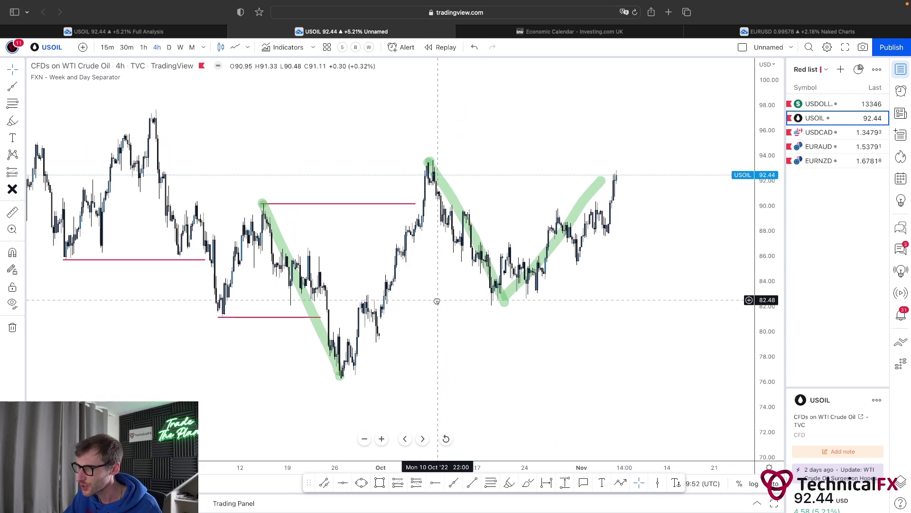
pyautogui.click(528, 483)
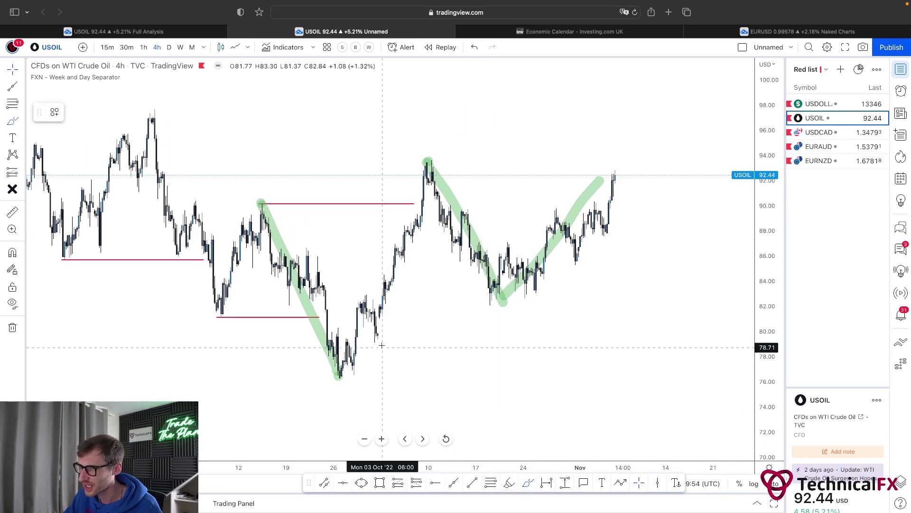
pyautogui.moveTo(392, 317)
pyautogui.mouseDown()
pyautogui.moveTo(375, 327)
pyautogui.moveTo(390, 336)
pyautogui.moveTo(385, 317)
pyautogui.mouseUp()
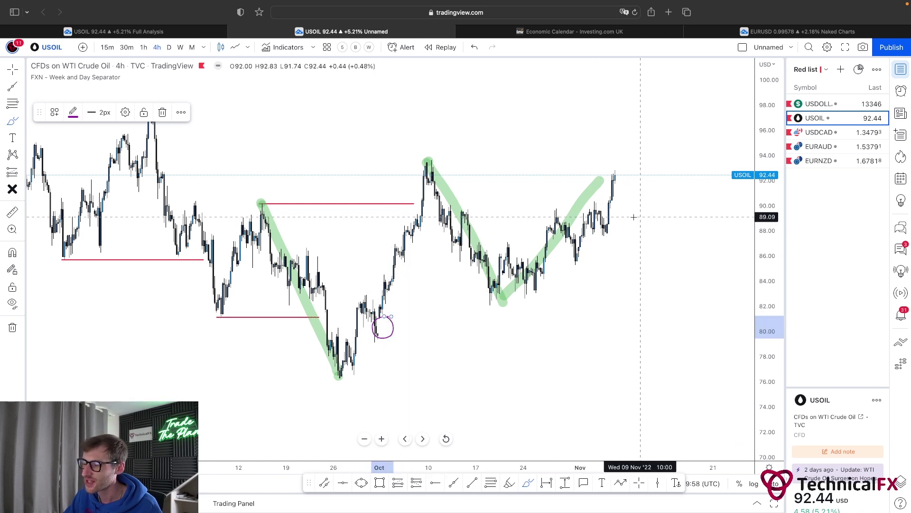
pyautogui.click(493, 171)
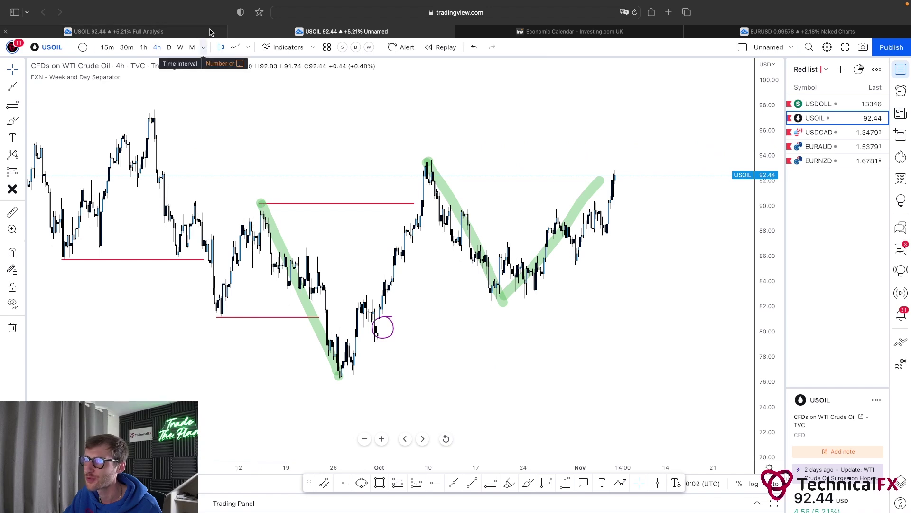
# Return to the Full Analysis US Oil chart, try a red horizontal line around the 4 November high at about 92.81, and delete it.
pyautogui.click(106, 29)
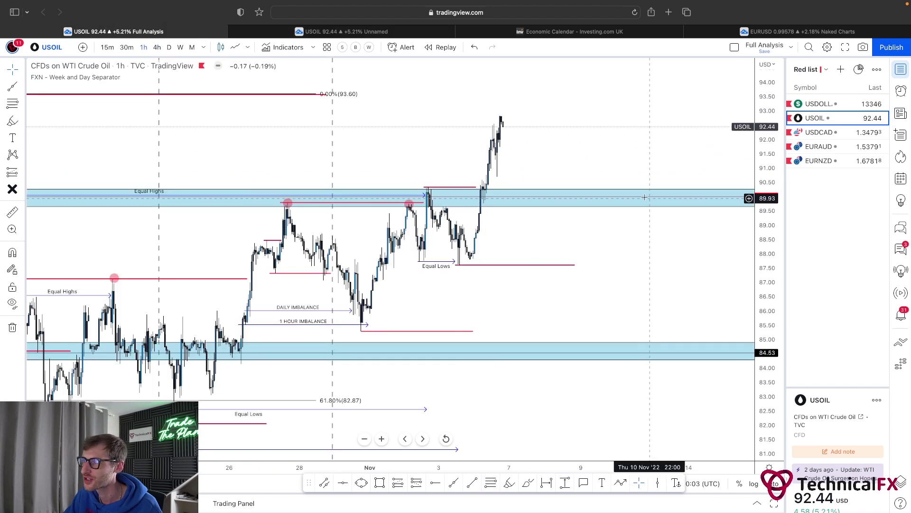
pyautogui.moveTo(567, 178); pyautogui.dragTo(560, 183)
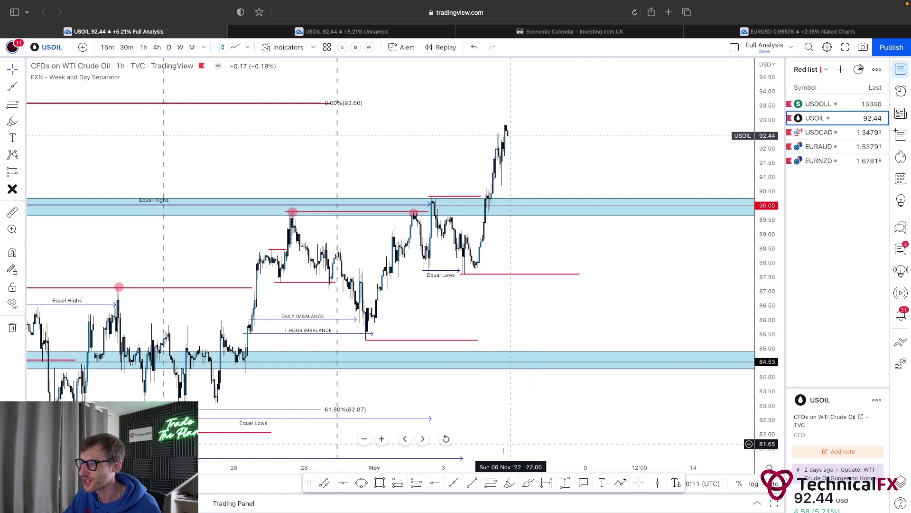
pyautogui.hotkey('alt', 't')
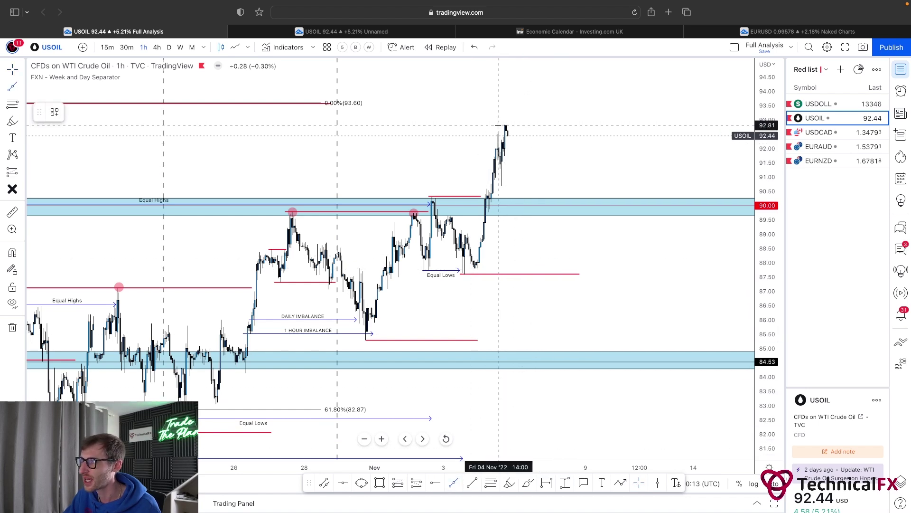
pyautogui.click(582, 125)
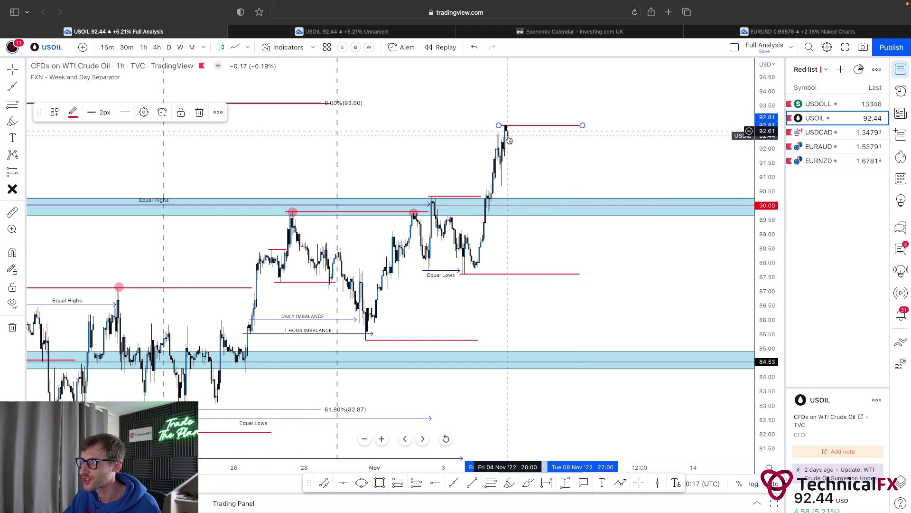
pyautogui.moveTo(520, 129); pyautogui.dragTo(502, 138)
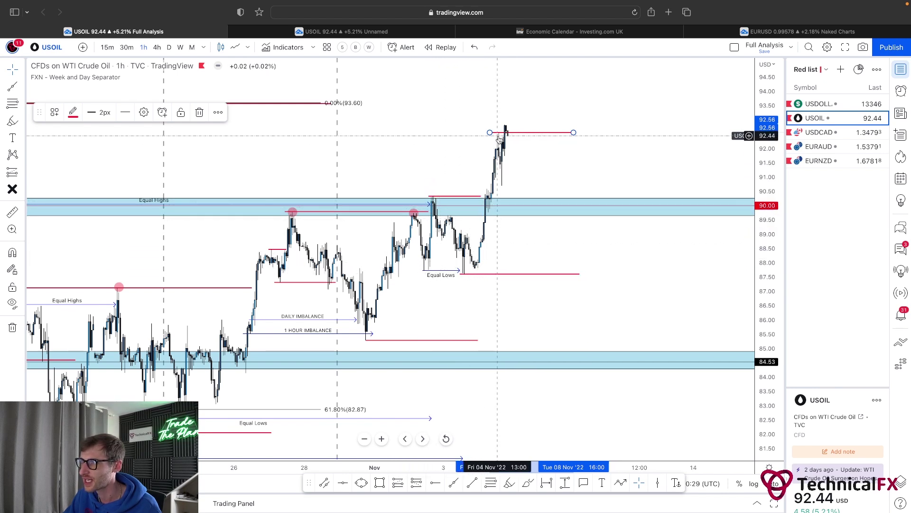
pyautogui.click(528, 138)
pyautogui.moveTo(528, 136); pyautogui.dragTo(528, 125)
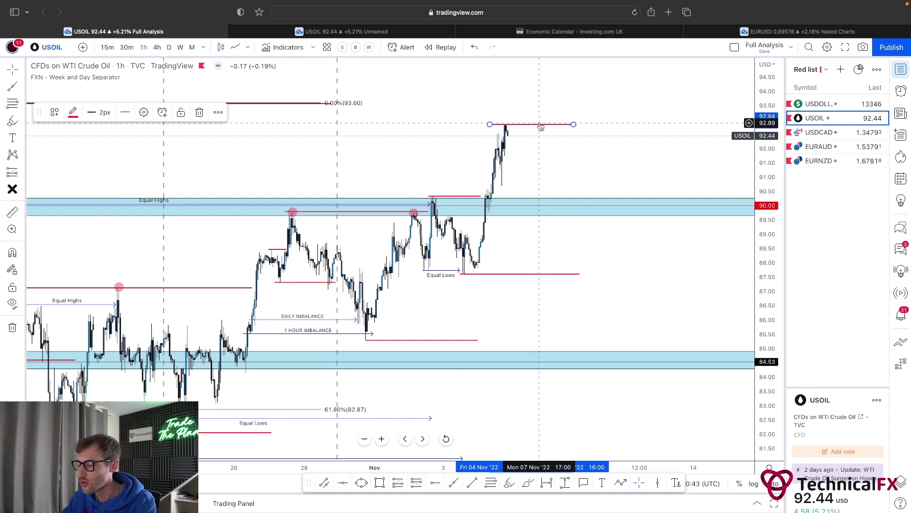
pyautogui.press('Delete')
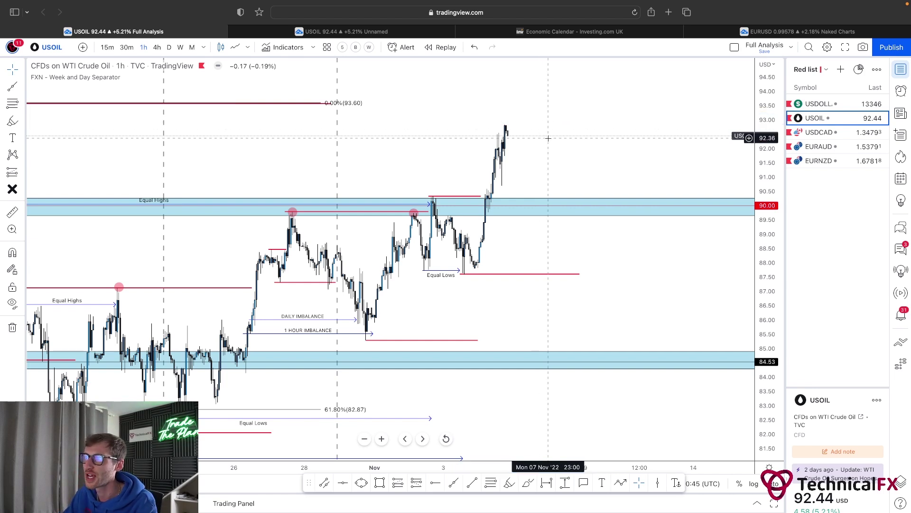
# Brush a line above the 4 November high and circle the space below it around the 90.00 zone, undoing both.
pyautogui.hscroll(3, 542, 140)
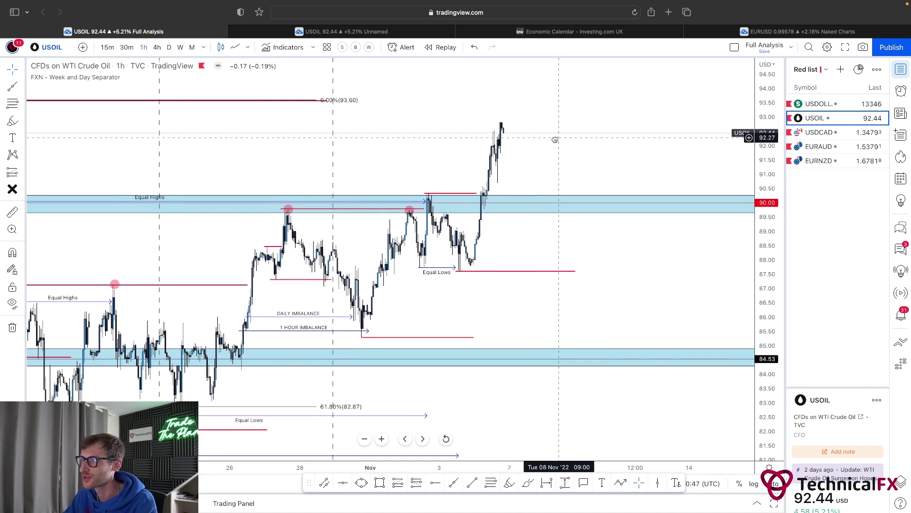
pyautogui.click(527, 483)
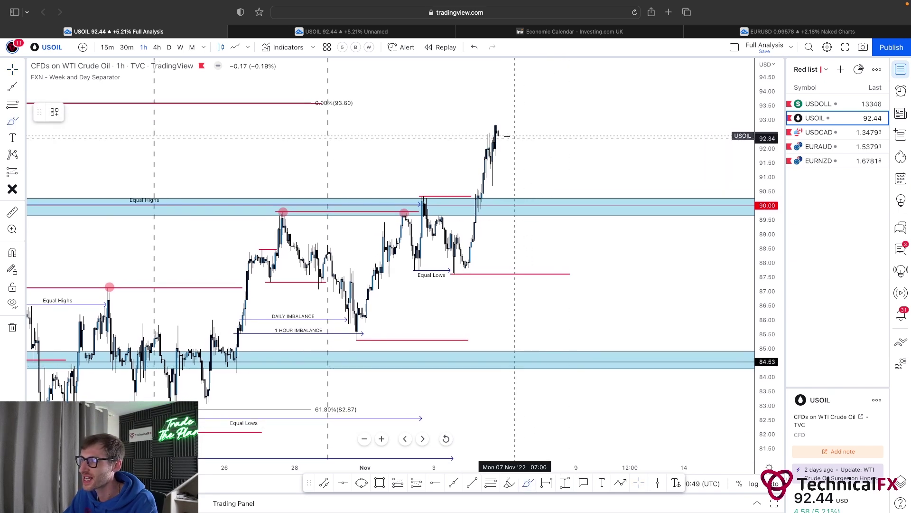
pyautogui.moveTo(475, 123)
pyautogui.mouseDown()
pyautogui.moveTo(574, 123)
pyautogui.moveTo(496, 190)
pyautogui.moveTo(593, 163)
pyautogui.moveTo(565, 163)
pyautogui.mouseUp()
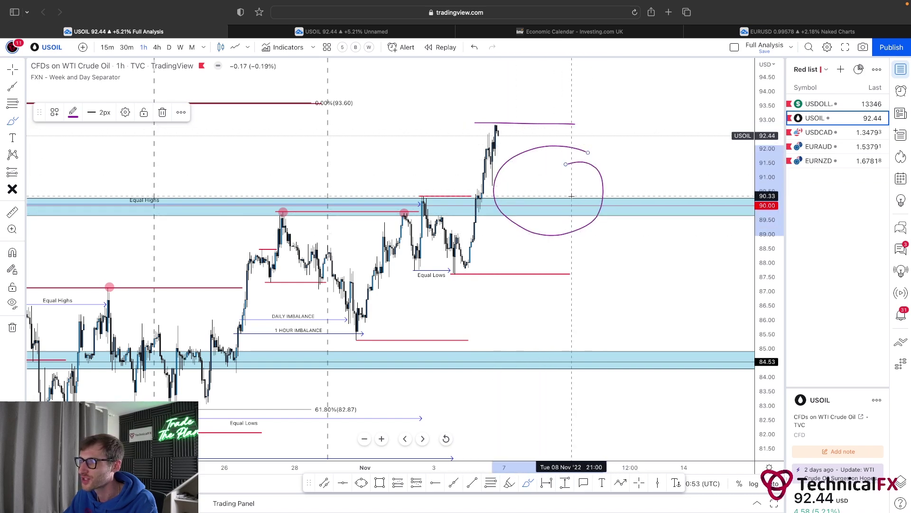
pyautogui.press('super+z')
pyautogui.press('super+z')
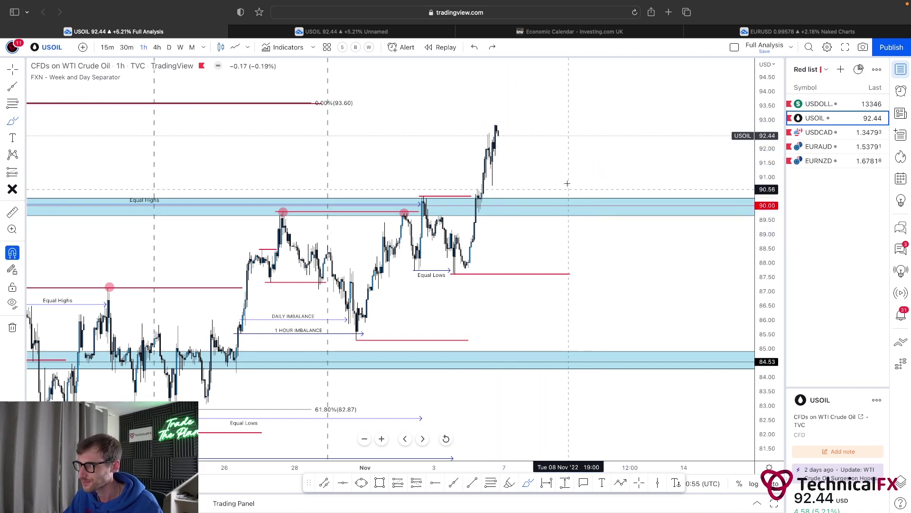
pyautogui.moveTo(560, 156); pyautogui.dragTo(570, 157)
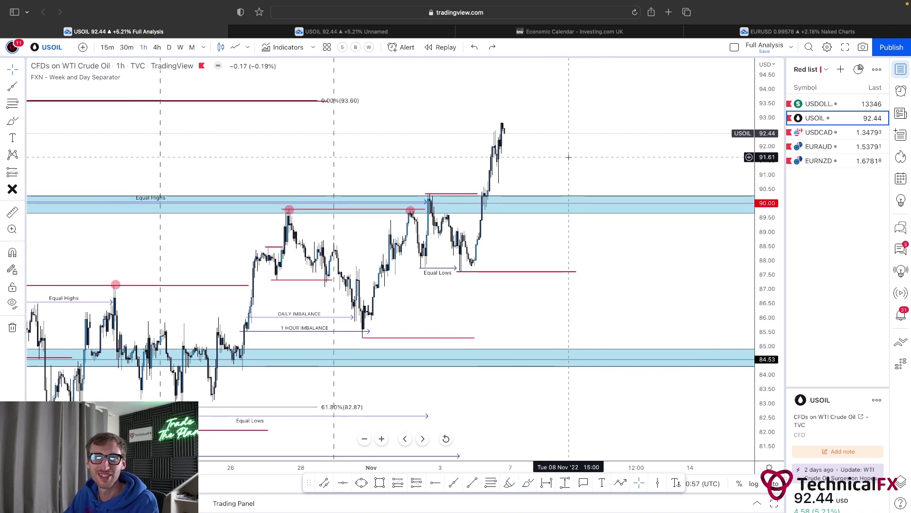
# Open USDCAD in the Full Analysis layout and adjust the end of the red line at 1.34955 to the 4 November breakdown.
pyautogui.press('Down')
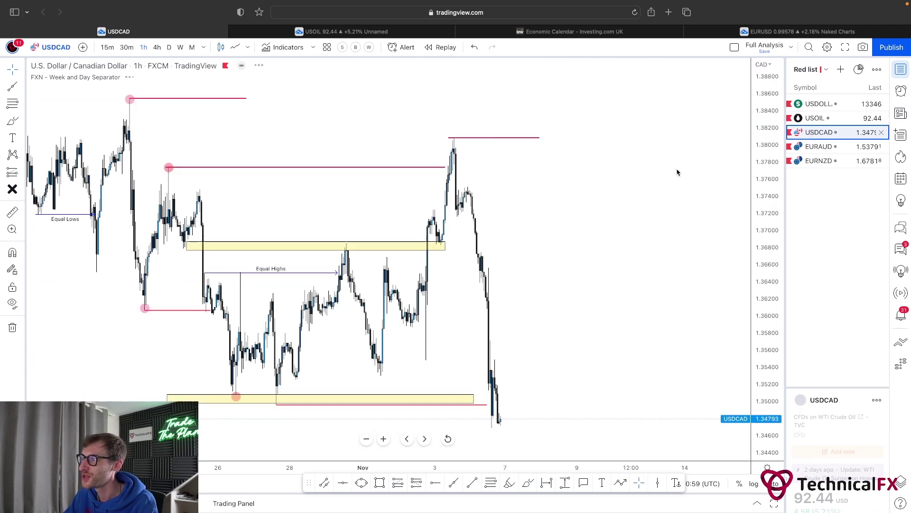
pyautogui.moveTo(576, 228); pyautogui.dragTo(605, 209)
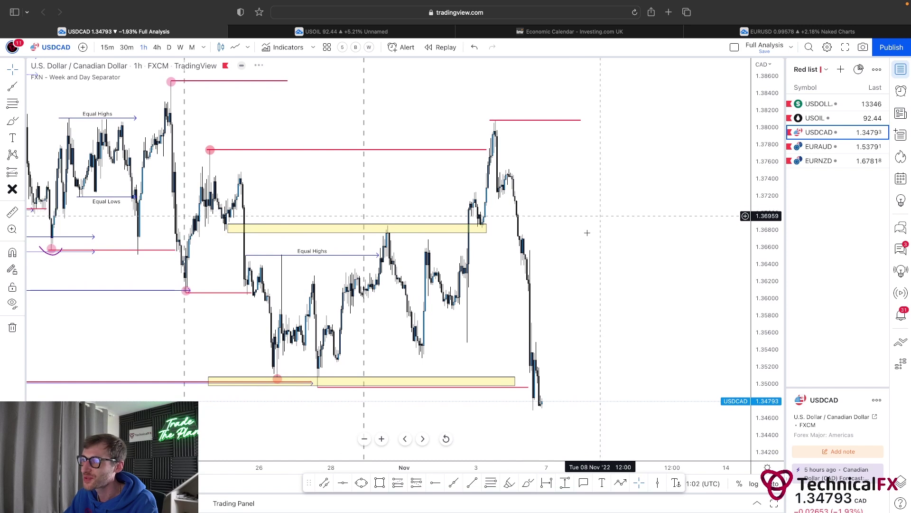
pyautogui.hscroll(-2, 588, 229)
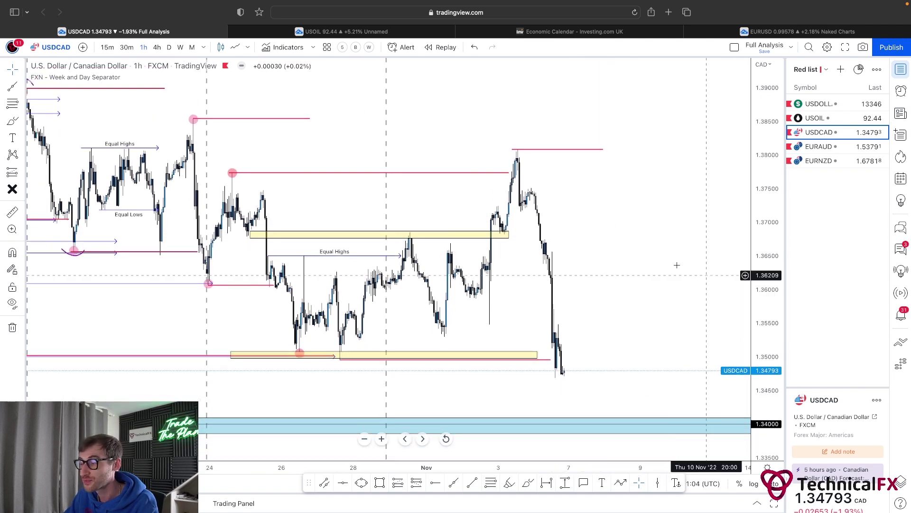
pyautogui.moveTo(610, 244); pyautogui.dragTo(612, 236)
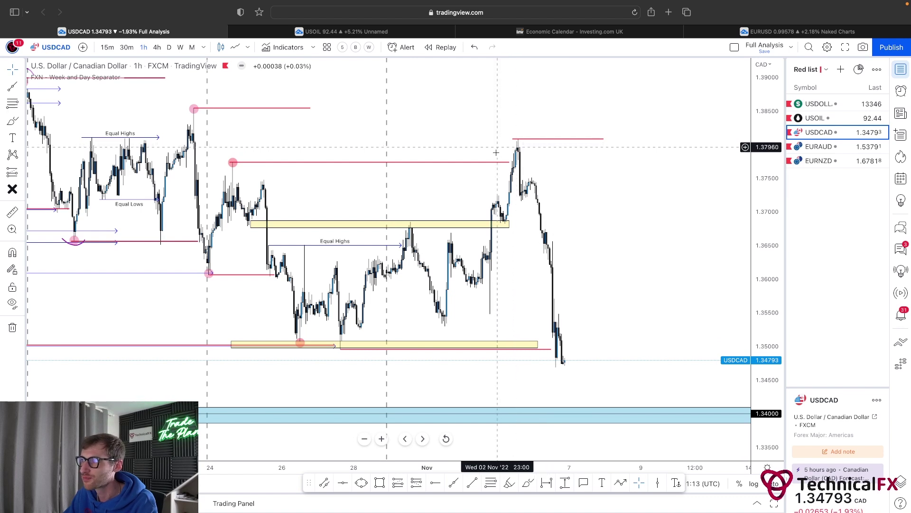
pyautogui.moveTo(552, 169); pyautogui.dragTo(547, 175)
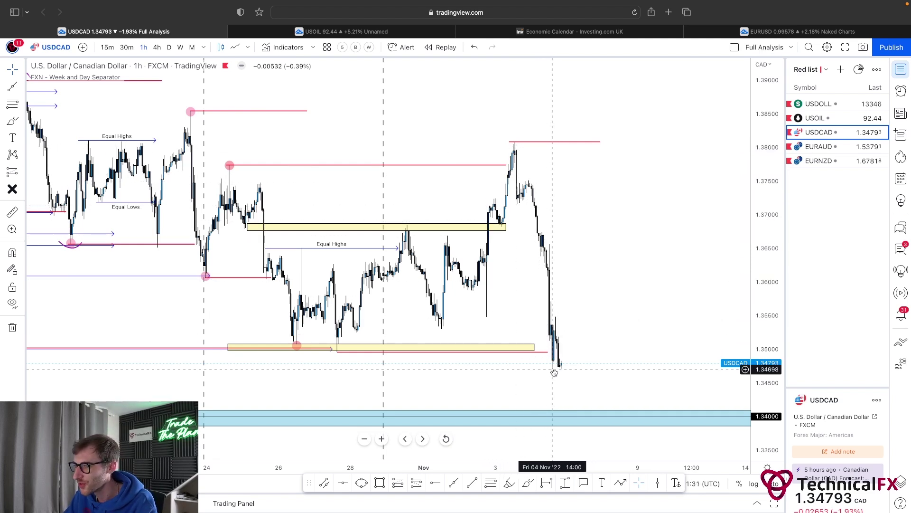
pyautogui.moveTo(549, 352); pyautogui.dragTo(551, 353)
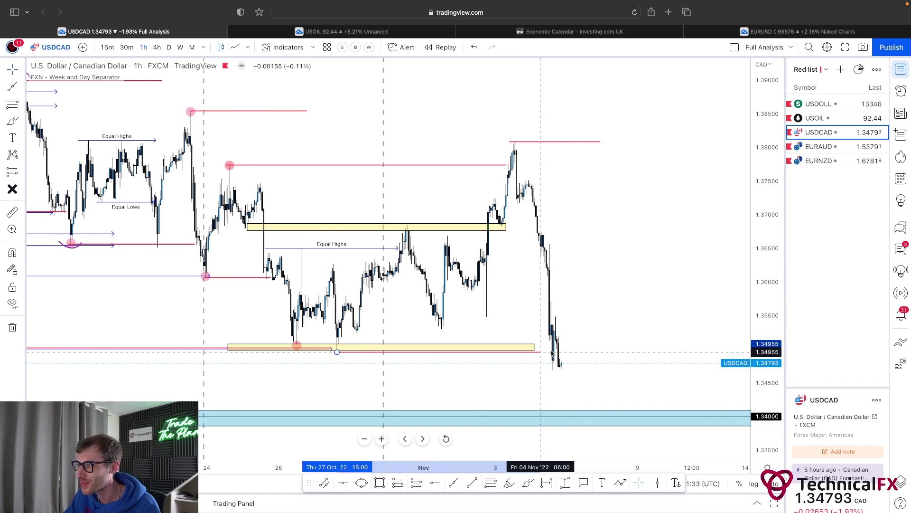
pyautogui.click(551, 350)
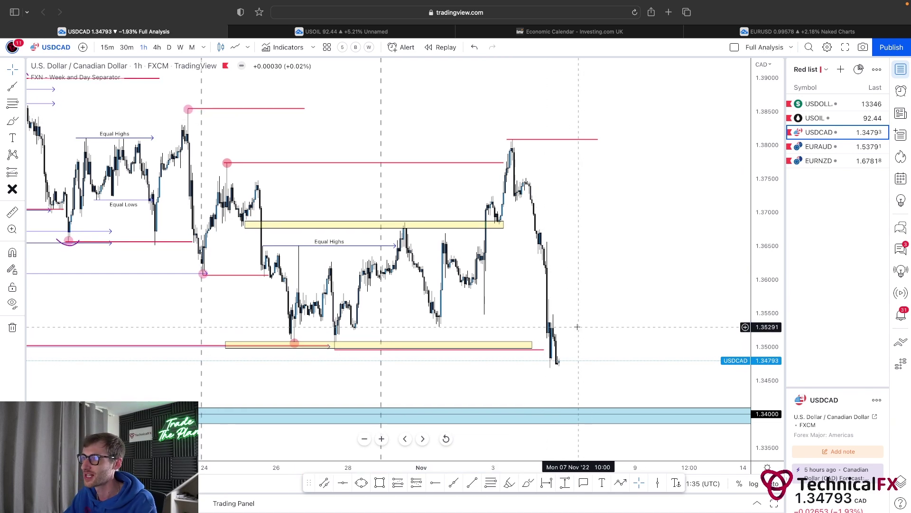
# Switch to the unnamed chart and show USDCAD on the daily timeframe, framing the price action from August to November.
pyautogui.click(353, 33)
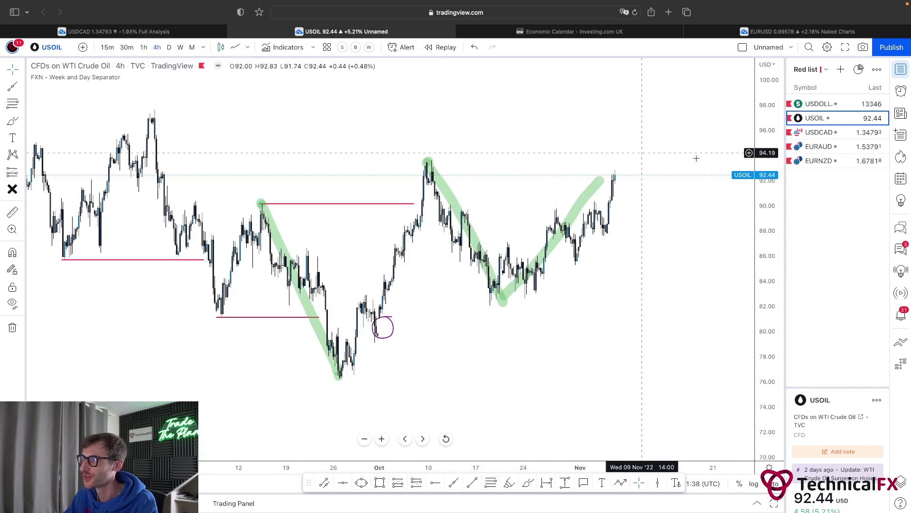
pyautogui.click(828, 133)
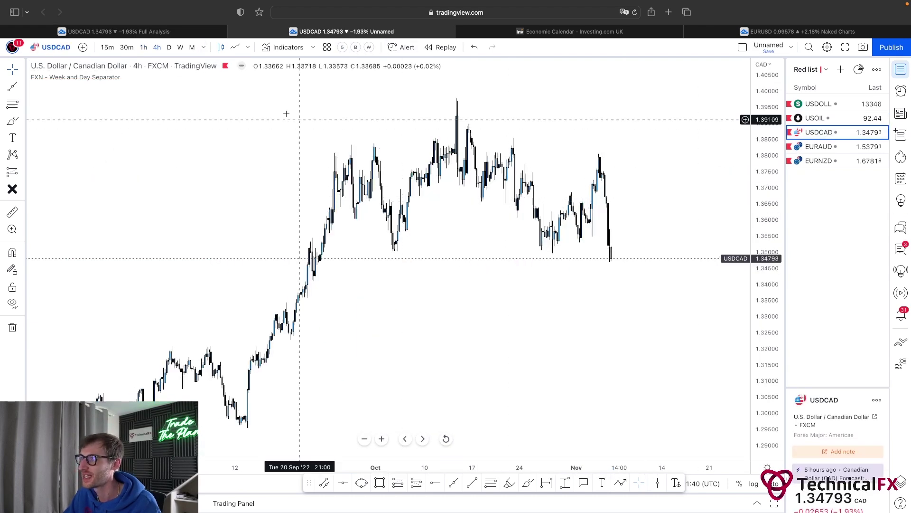
pyautogui.click(169, 47)
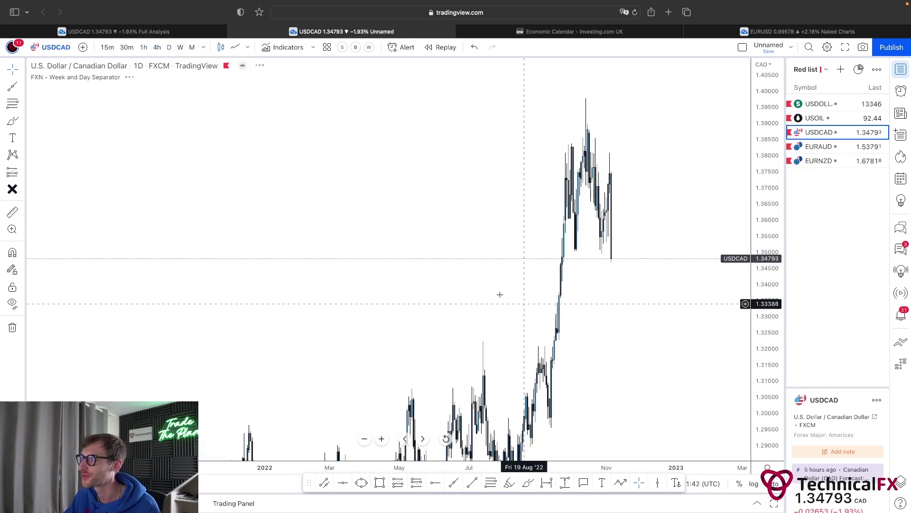
pyautogui.rightClick(461, 272)
pyautogui.click(467, 262)
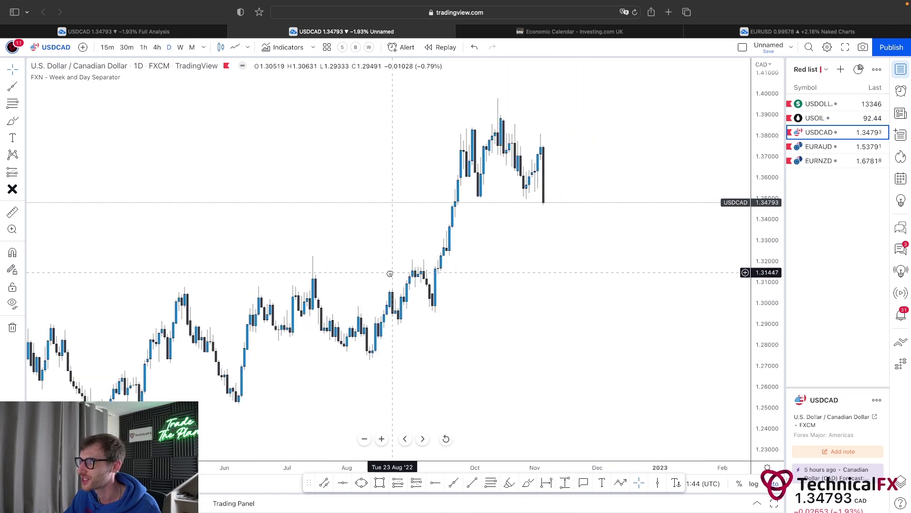
pyautogui.moveTo(778, 350); pyautogui.dragTo(575, 322)
pyautogui.scroll(2, 575, 323)
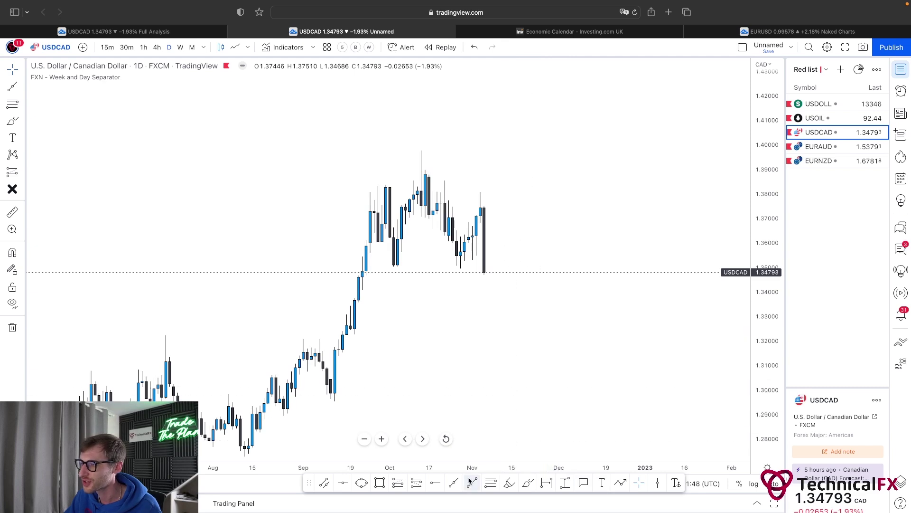
# Draw red horizontal lines from the late-September high at 1.38371 to mid-October and from the 3 October low at 1.35000 to 3 November.
pyautogui.click(375, 184)
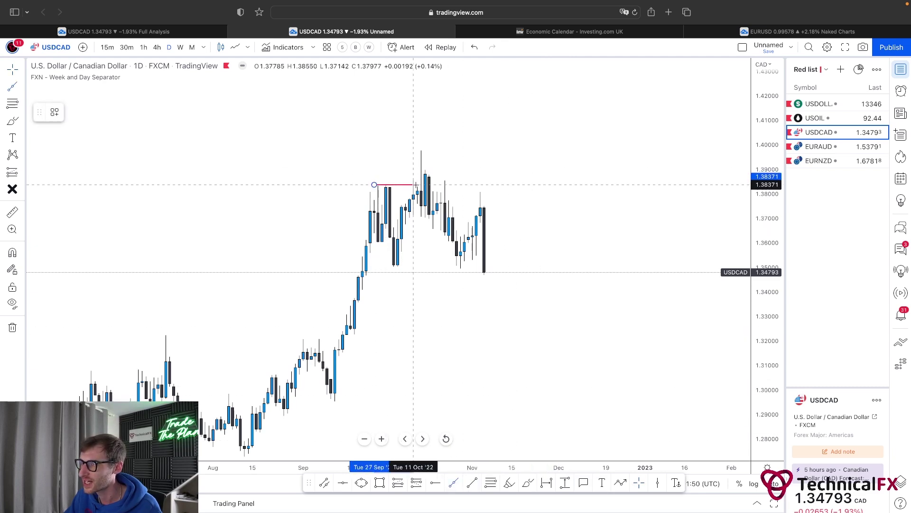
pyautogui.click(424, 184)
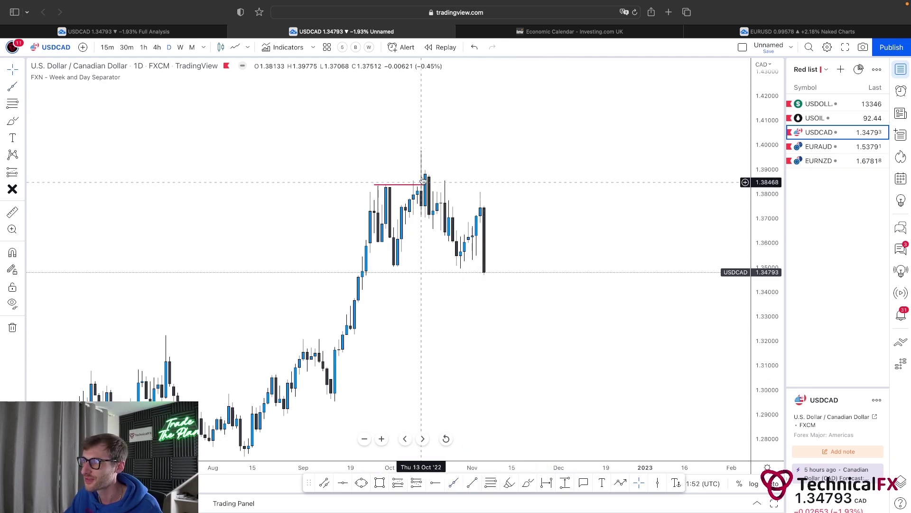
pyautogui.click(454, 483)
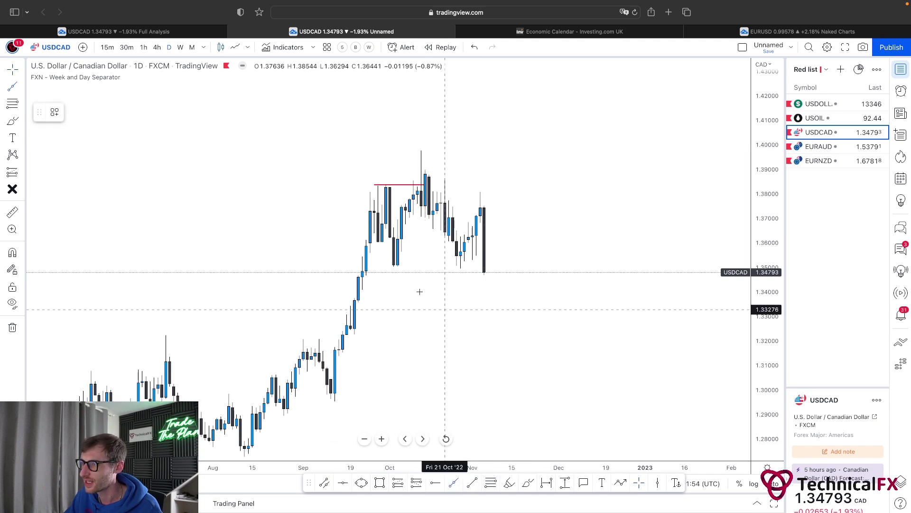
pyautogui.click(390, 267)
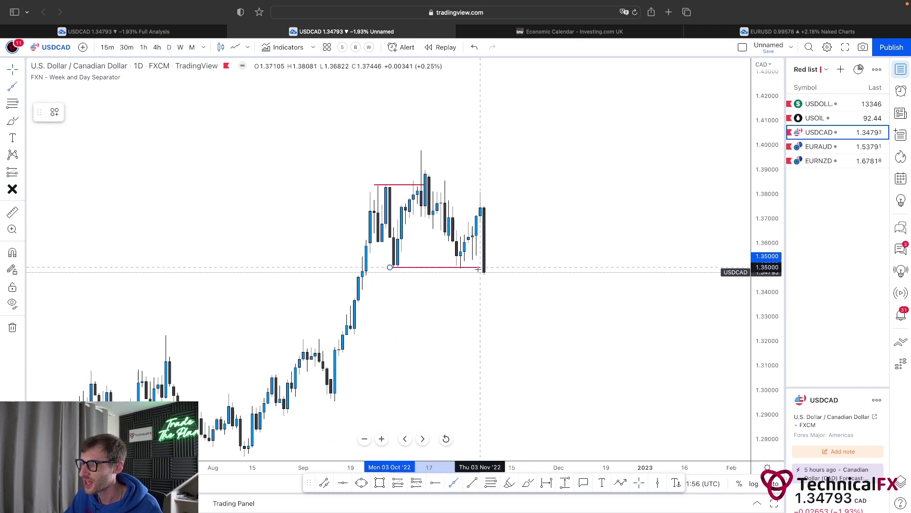
pyautogui.click(480, 268)
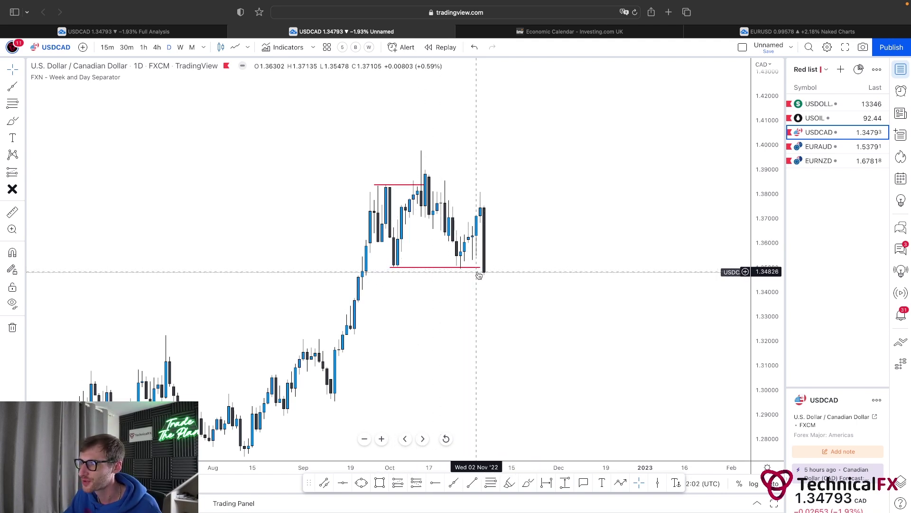
pyautogui.moveTo(496, 309); pyautogui.dragTo(502, 295)
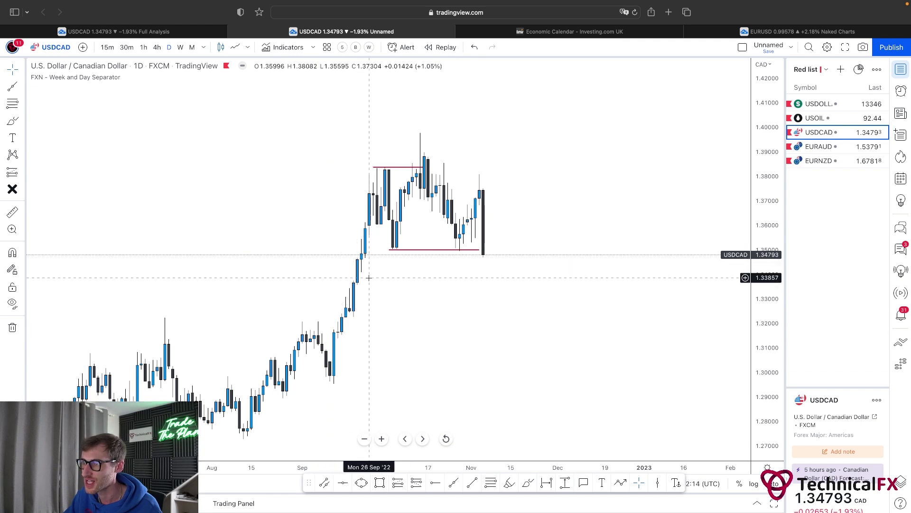
# On the USDCAD Full Analysis chart, brush an arc below the 4 November low and possible price paths, undoing every stroke.
pyautogui.scroll(-1, 383, 283)
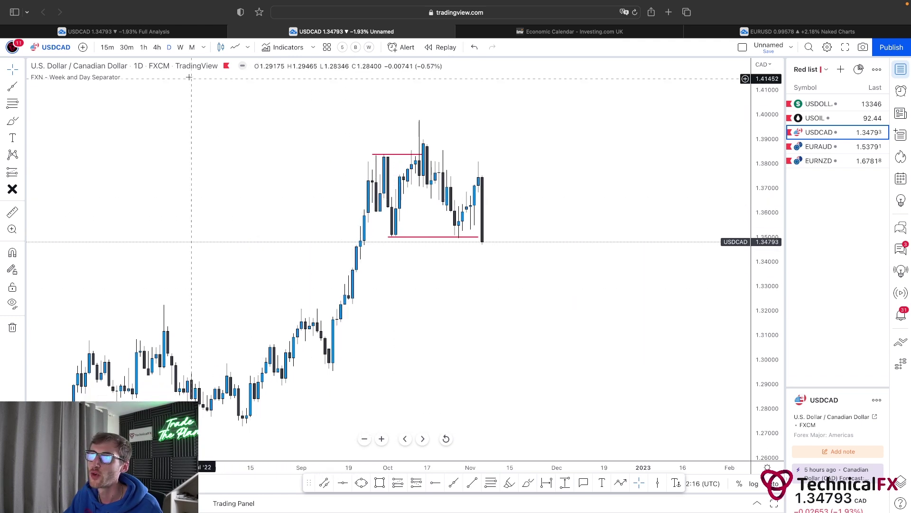
pyautogui.click(188, 33)
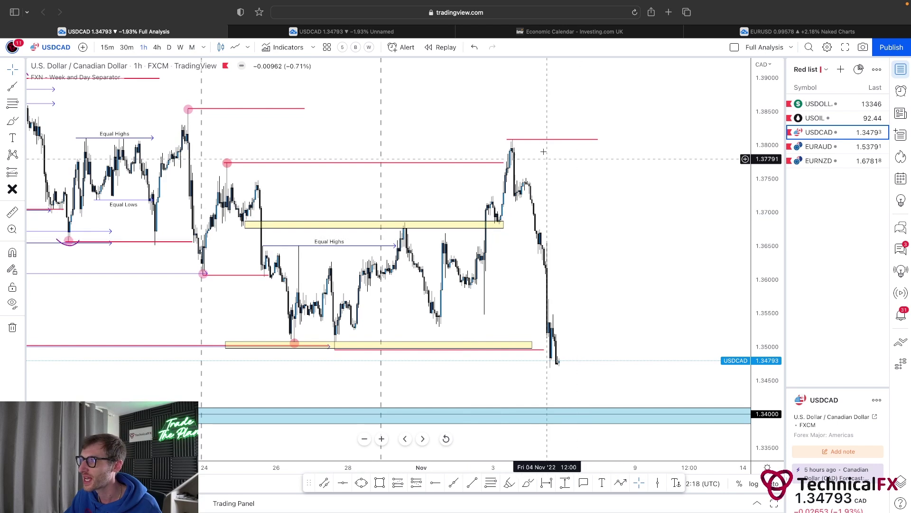
pyautogui.scroll(-1, 594, 304)
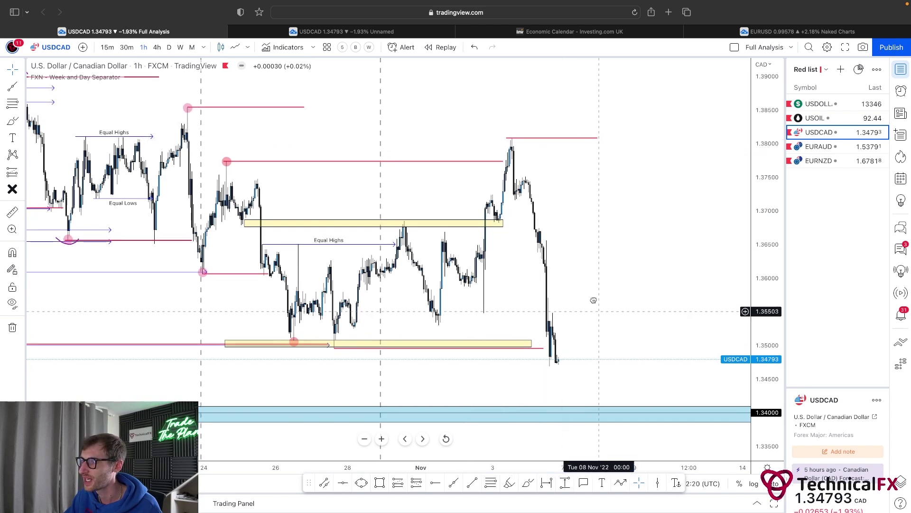
pyautogui.click(527, 483)
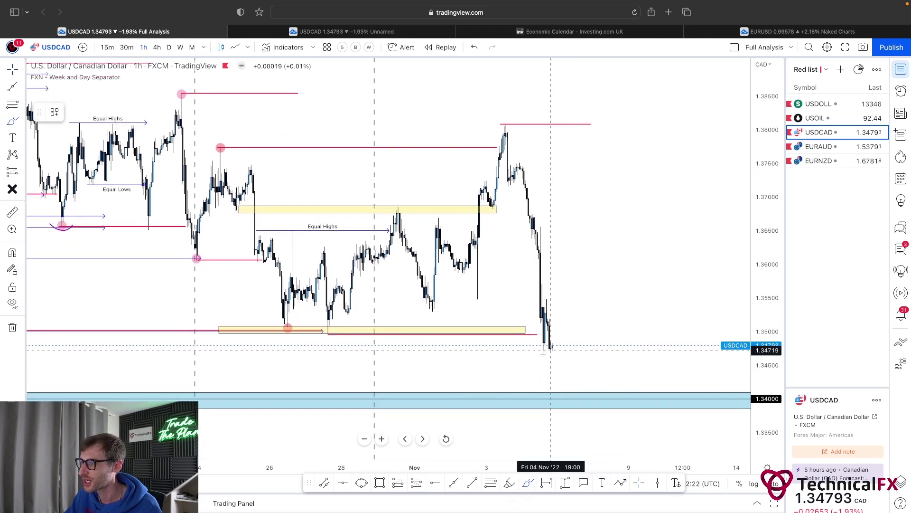
pyautogui.moveTo(518, 357)
pyautogui.mouseDown()
pyautogui.moveTo(551, 375)
pyautogui.moveTo(582, 368)
pyautogui.mouseUp()
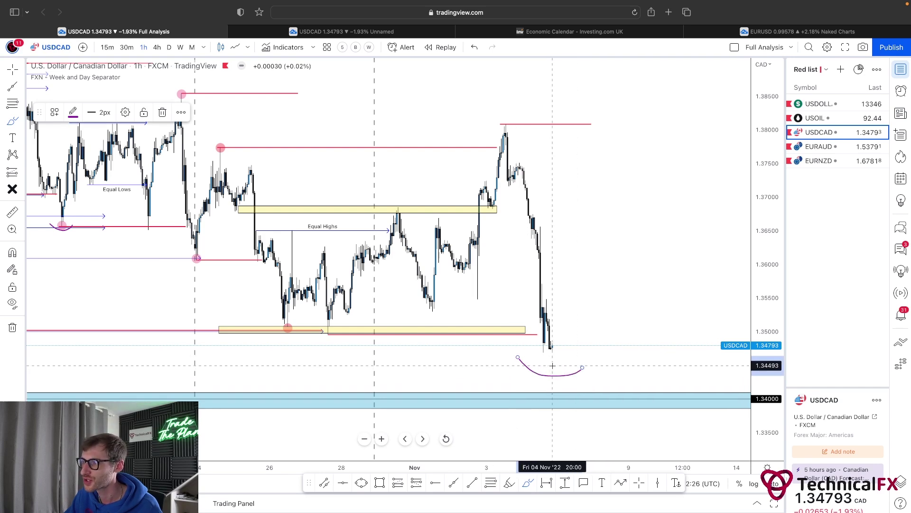
pyautogui.moveTo(552, 366)
pyautogui.mouseDown()
pyautogui.moveTo(560, 328)
pyautogui.moveTo(600, 263)
pyautogui.moveTo(576, 284)
pyautogui.moveTo(524, 285)
pyautogui.moveTo(599, 261)
pyautogui.moveTo(637, 289)
pyautogui.moveTo(664, 396)
pyautogui.mouseUp()
pyautogui.press('super+z')
pyautogui.press('super+z')
pyautogui.press('super+z')
pyautogui.press('super+z')
pyautogui.press('super+z')
pyautogui.press('super+z')
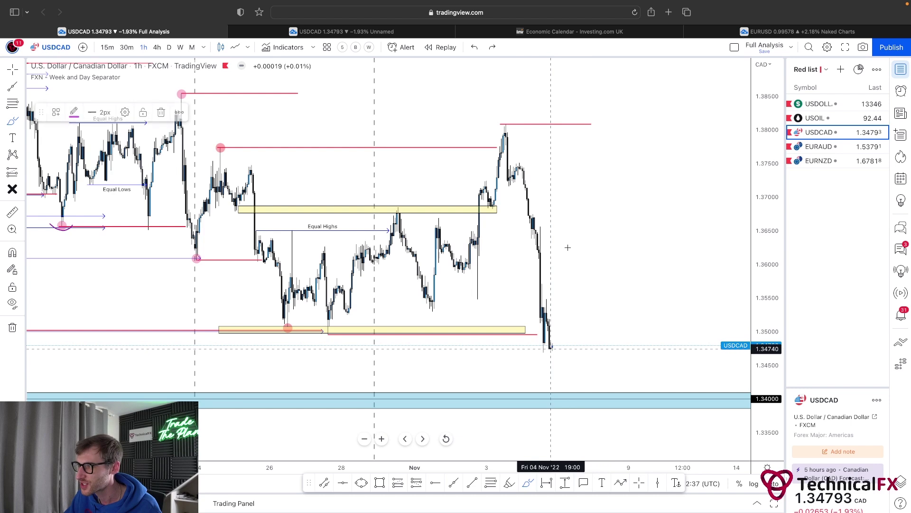
pyautogui.moveTo(550, 348); pyautogui.dragTo(587, 174)
pyautogui.press('super+z')
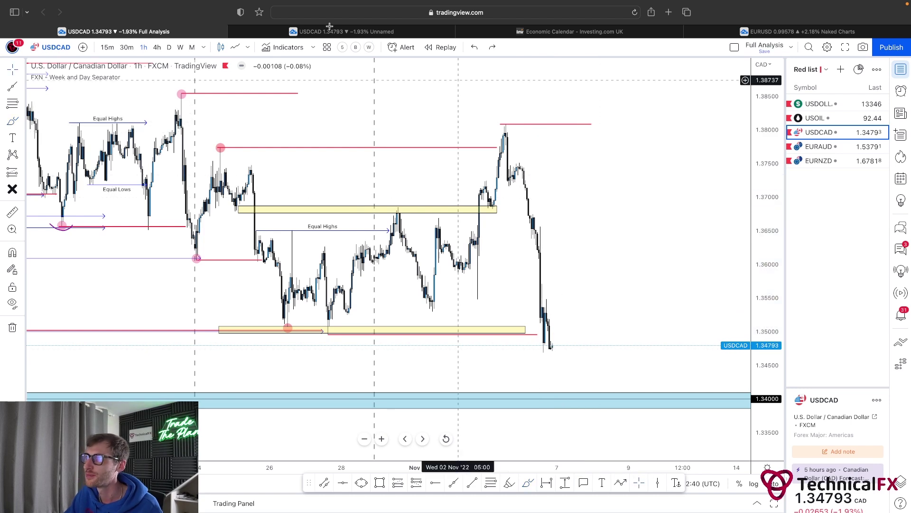
# Compare USDCAD's daily chart with its 1-hour Full Analysis chart and with the US Dollar index's 1-hour structure.
pyautogui.click(306, 31)
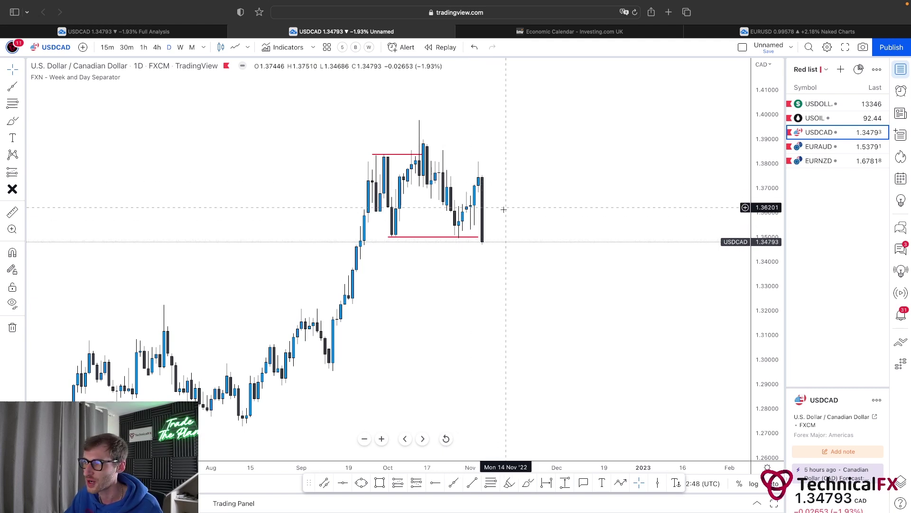
pyautogui.scroll(2, 504, 208)
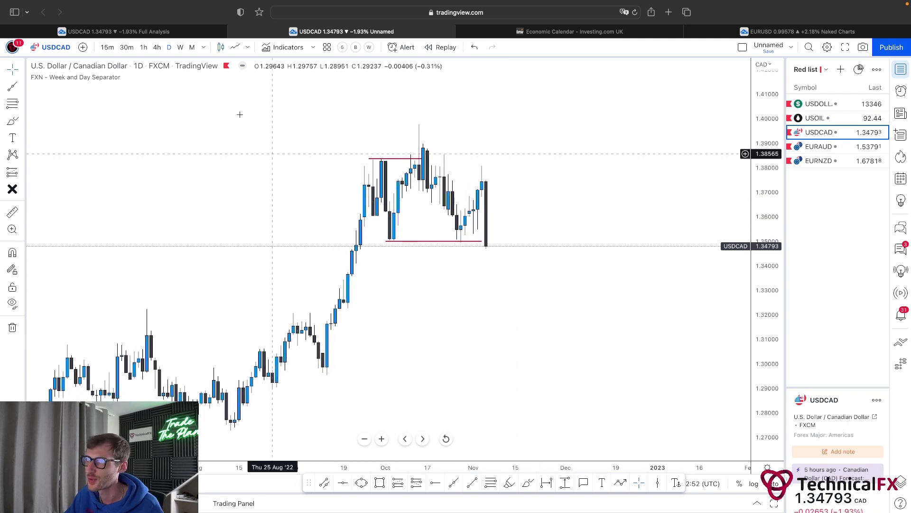
pyautogui.click(173, 33)
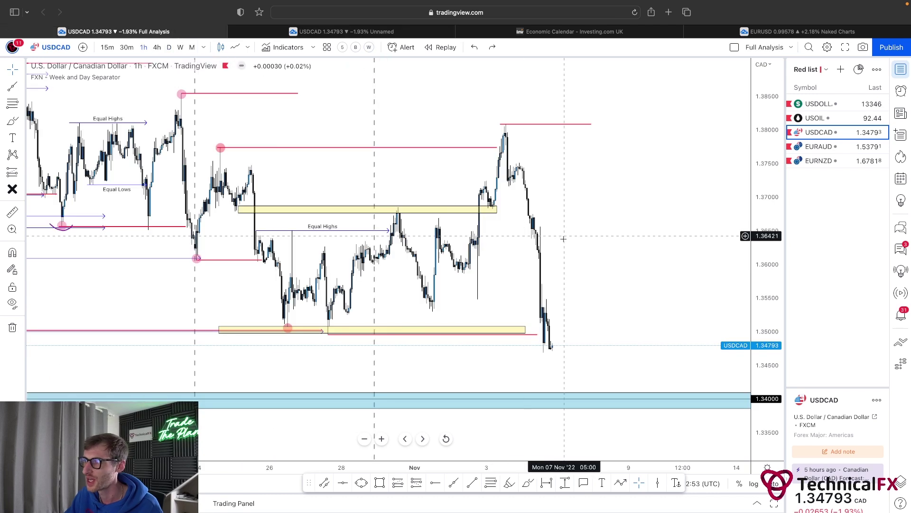
pyautogui.hscroll(2, 576, 317)
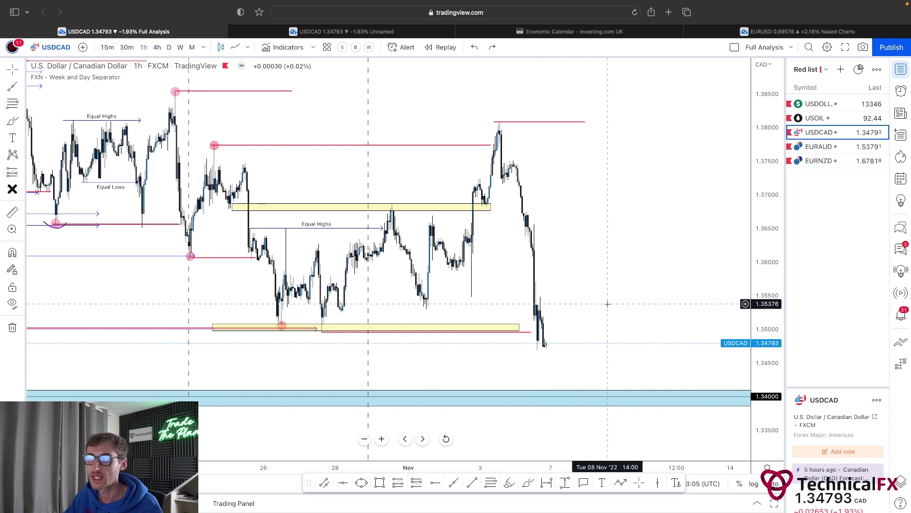
pyautogui.press('Up')
pyautogui.press('Up')
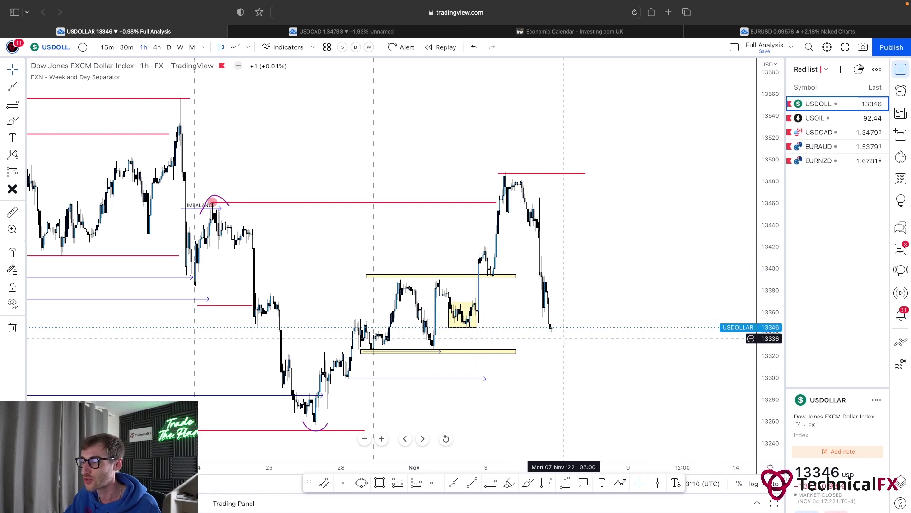
pyautogui.moveTo(602, 290); pyautogui.dragTo(592, 281)
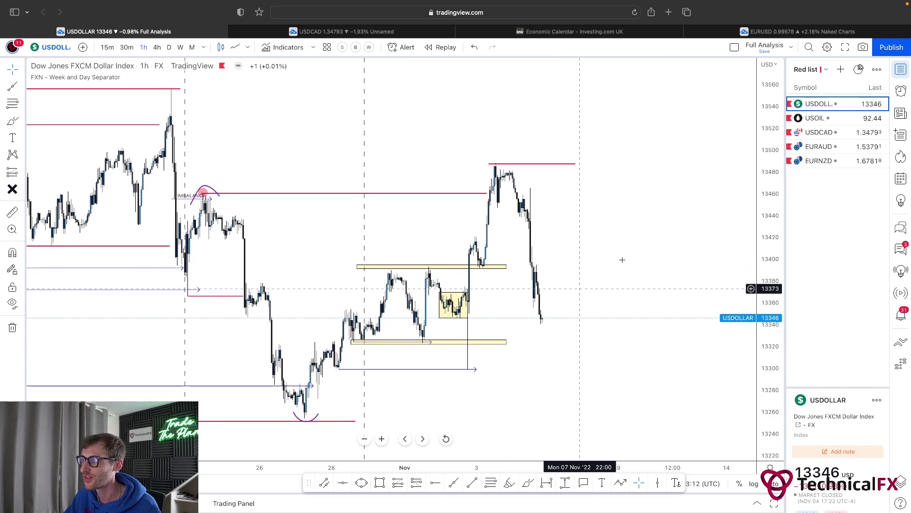
pyautogui.click(828, 138)
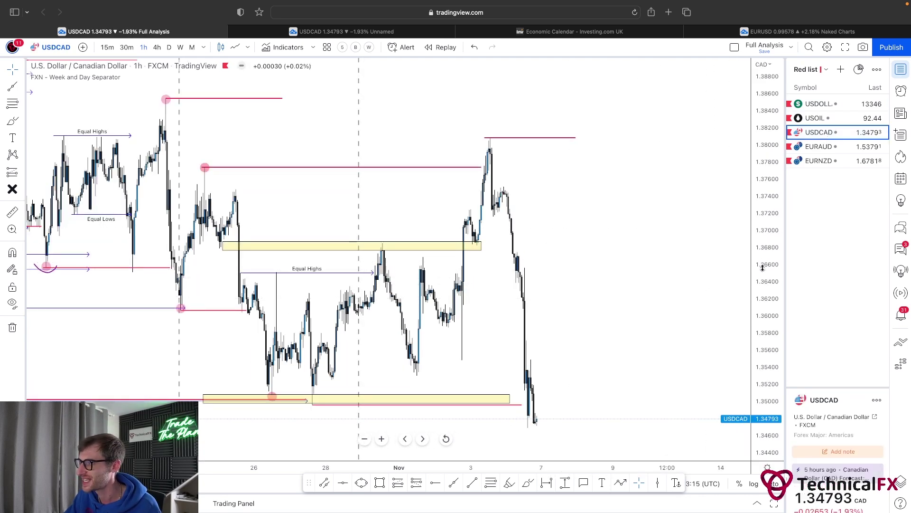
pyautogui.moveTo(593, 314); pyautogui.dragTo(589, 296)
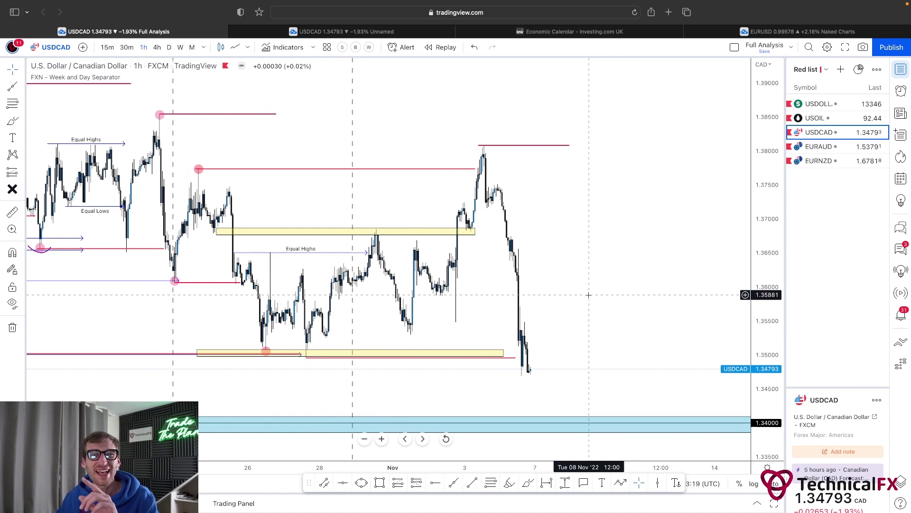
# Draw a red horizontal line at the 4 November low on the USDCAD 1-hour chart, extending it to about 9 November.
pyautogui.hotkey('alt', 't')
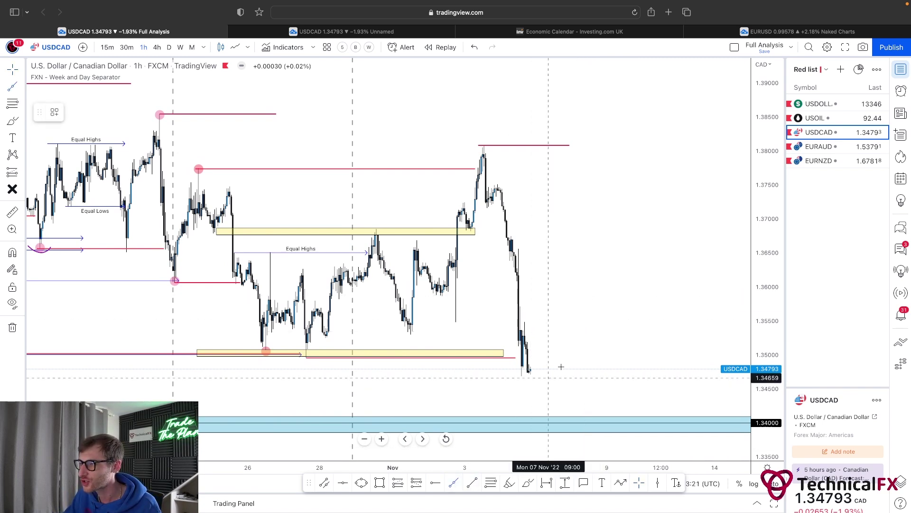
pyautogui.moveTo(515, 375); pyautogui.dragTo(621, 375)
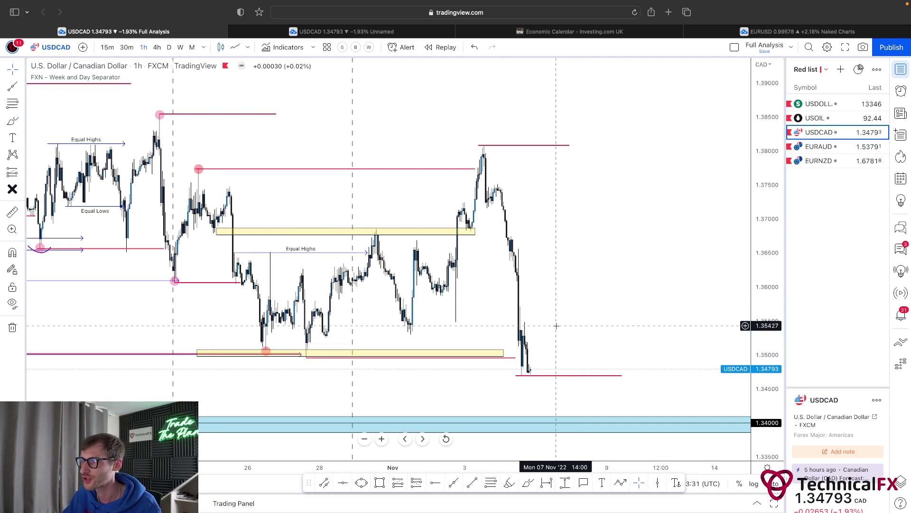
pyautogui.moveTo(554, 375); pyautogui.dragTo(555, 377)
pyautogui.click(534, 382)
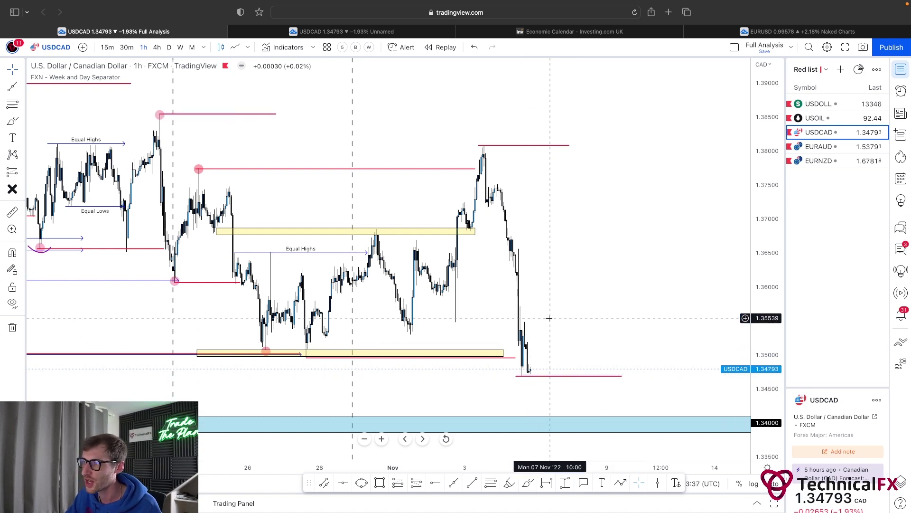
# Circle the space above the red line at the 4 November low, undo the circle and delete that line.
pyautogui.click(528, 484)
pyautogui.moveTo(613, 218)
pyautogui.mouseDown()
pyautogui.moveTo(591, 210)
pyautogui.moveTo(535, 280)
pyautogui.moveTo(628, 301)
pyautogui.mouseUp()
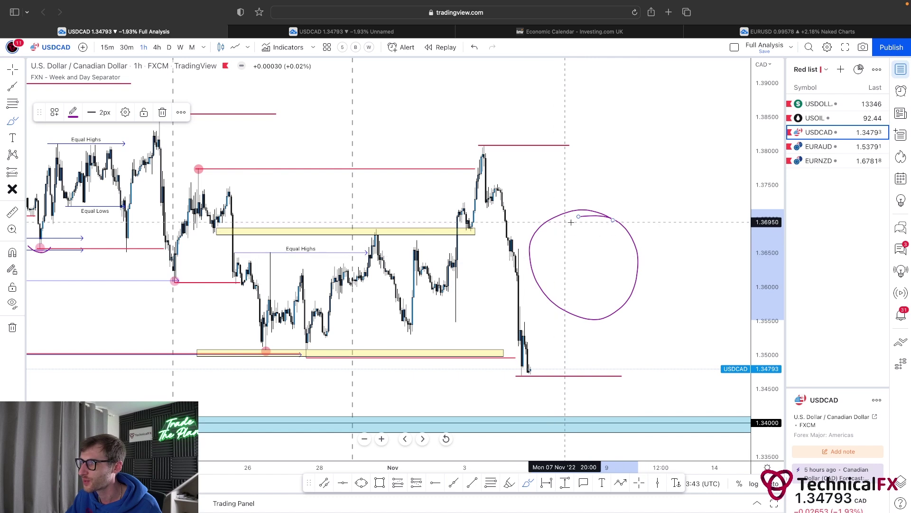
pyautogui.press('super+z')
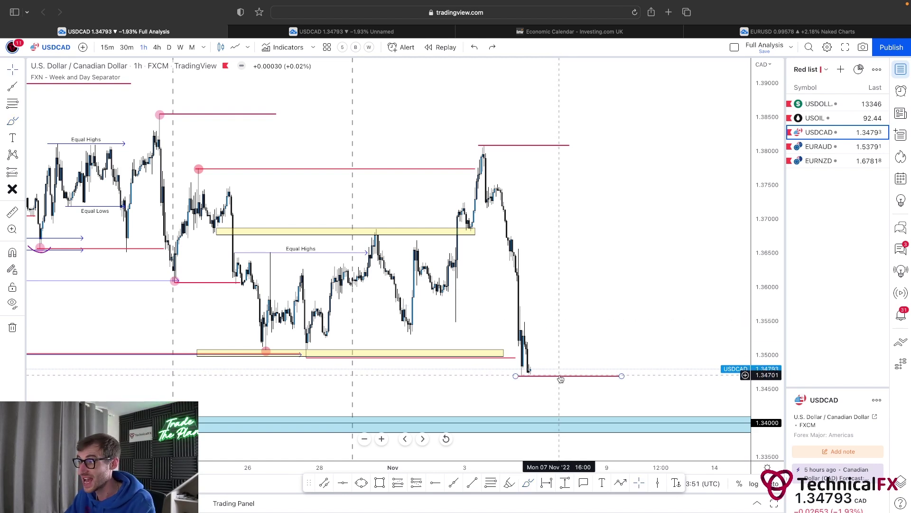
pyautogui.press('Delete')
pyautogui.moveTo(572, 332); pyautogui.dragTo(611, 322)
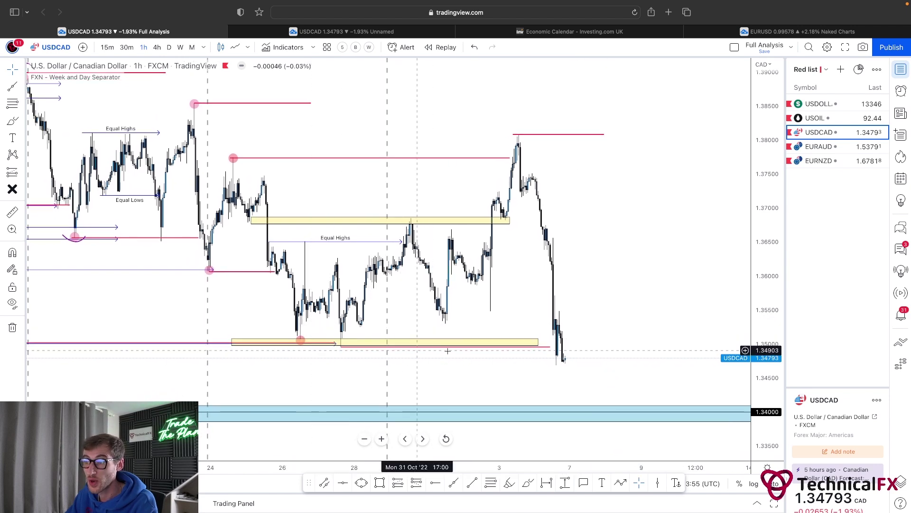
pyautogui.hscroll(3, 576, 329)
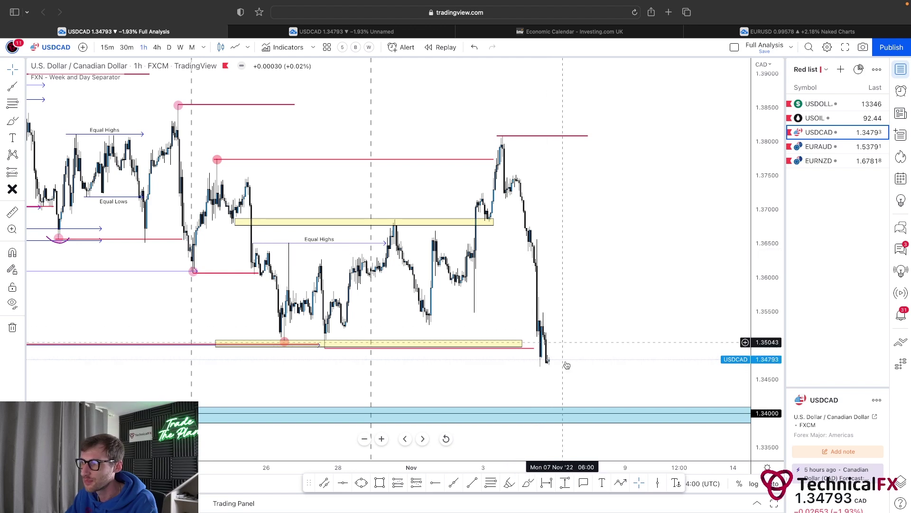
pyautogui.moveTo(561, 349); pyautogui.dragTo(548, 343)
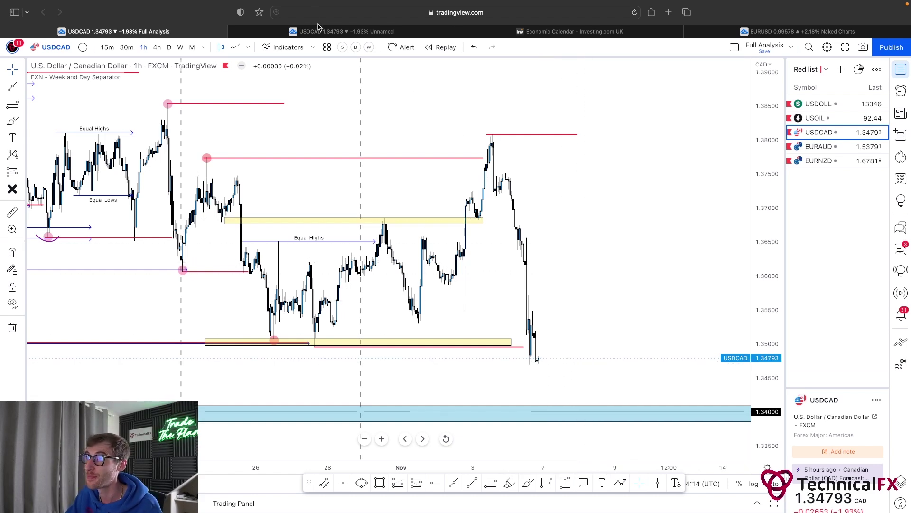
# Switch to the unnamed USDCAD daily chart, circle the 4 November candle and brush a zigzag path falling below its low.
pyautogui.click(332, 33)
pyautogui.moveTo(518, 368); pyautogui.dragTo(502, 325)
pyautogui.click(525, 484)
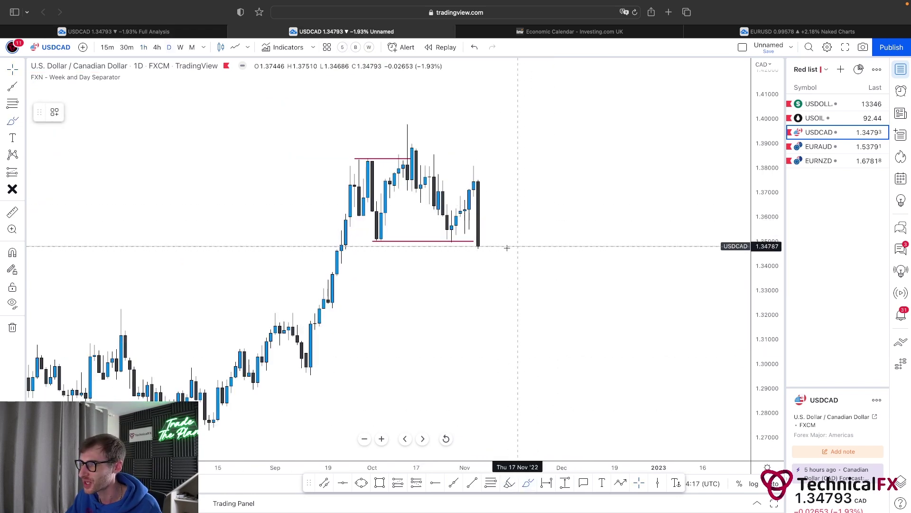
pyautogui.moveTo(490, 195)
pyautogui.mouseDown()
pyautogui.moveTo(469, 247)
pyautogui.moveTo(488, 192)
pyautogui.mouseUp()
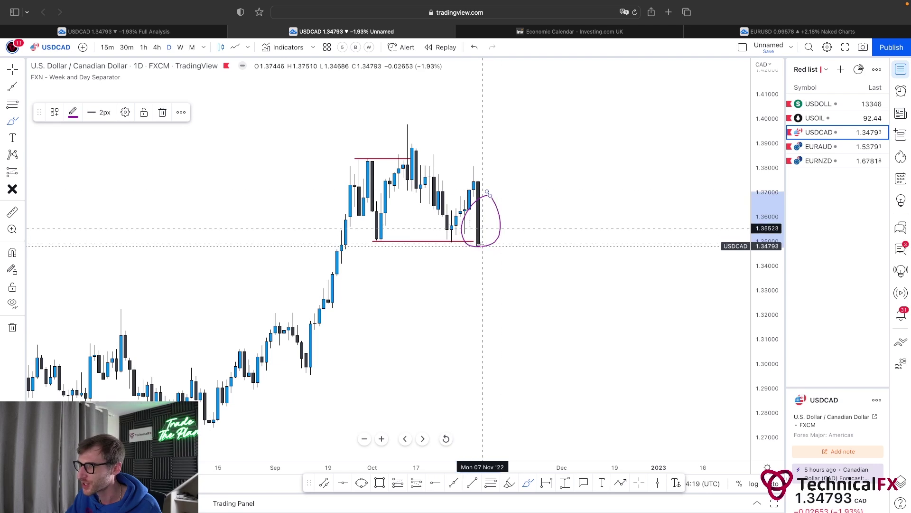
pyautogui.moveTo(481, 238)
pyautogui.mouseDown()
pyautogui.moveTo(490, 224)
pyautogui.moveTo(505, 263)
pyautogui.mouseUp()
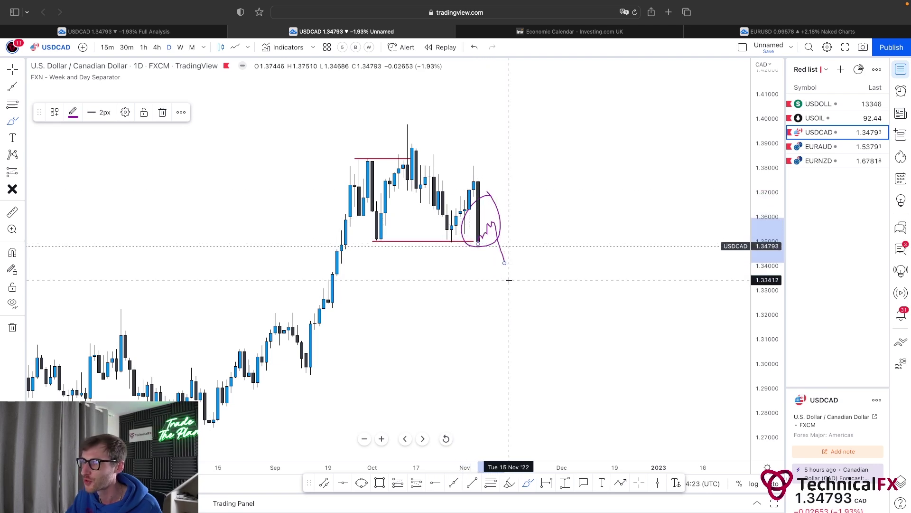
# Circle the September rally area just below 1.35000, brush a downward arrow beside the 4 November candle and undo all brush strokes.
pyautogui.moveTo(346, 249)
pyautogui.mouseDown()
pyautogui.moveTo(332, 251)
pyautogui.moveTo(331, 270)
pyautogui.moveTo(352, 260)
pyautogui.moveTo(344, 250)
pyautogui.moveTo(349, 257)
pyautogui.mouseUp()
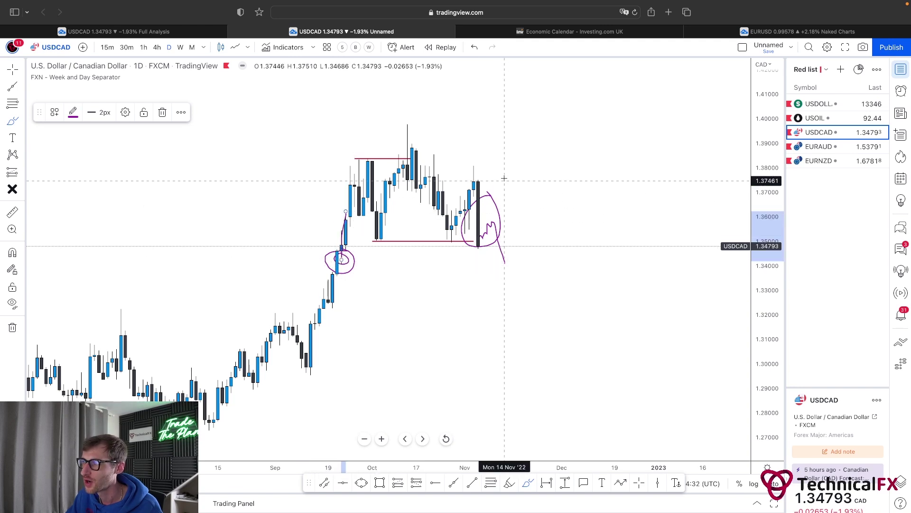
pyautogui.moveTo(505, 180); pyautogui.dragTo(534, 254)
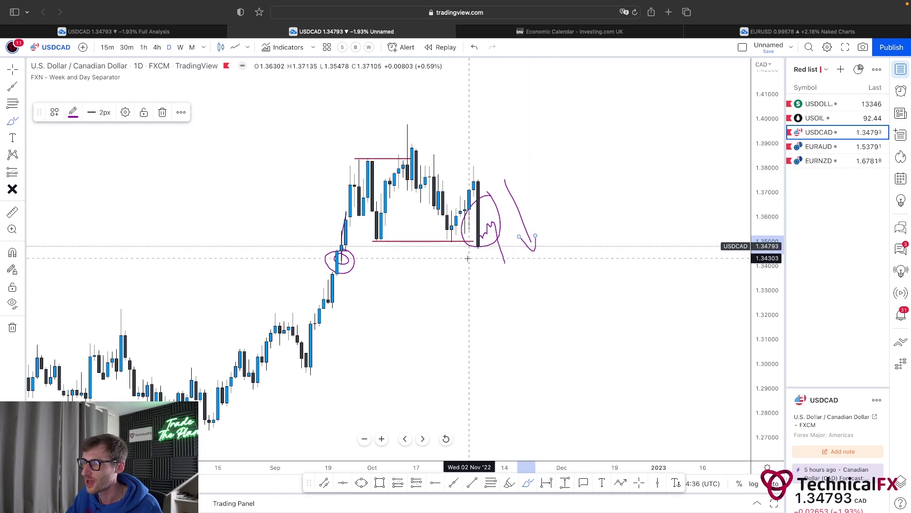
pyautogui.press('super+z')
pyautogui.press('Escape')
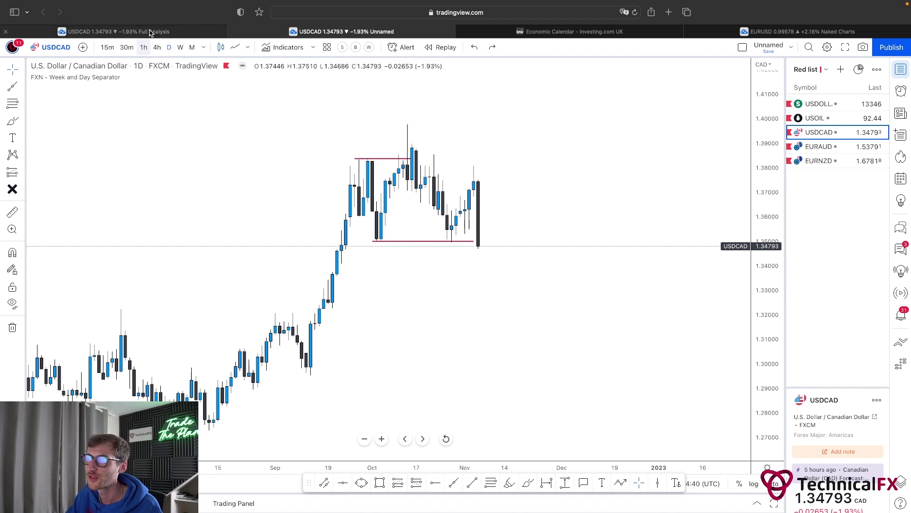
# Return to the Full Analysis layout and open EURAUD, framing the 1-hour price action from late October to 4 November.
pyautogui.click(150, 32)
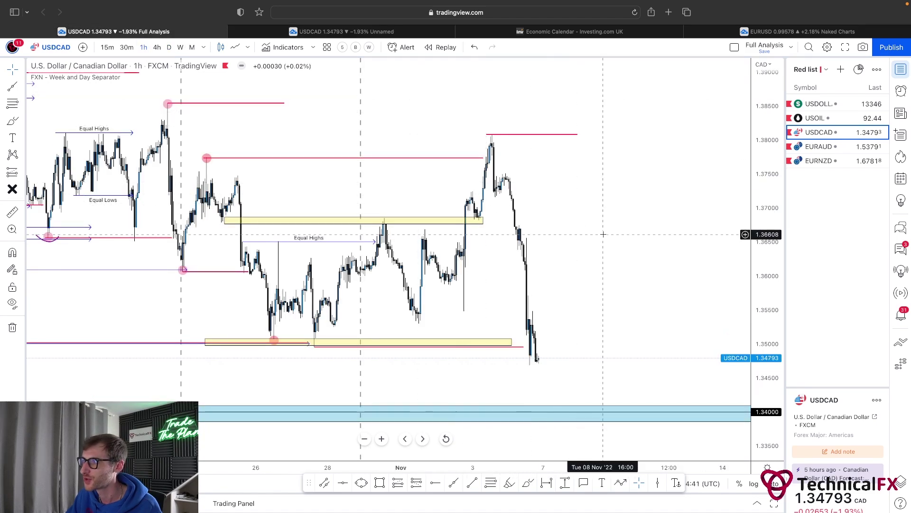
pyautogui.hscroll(-2, 603, 238)
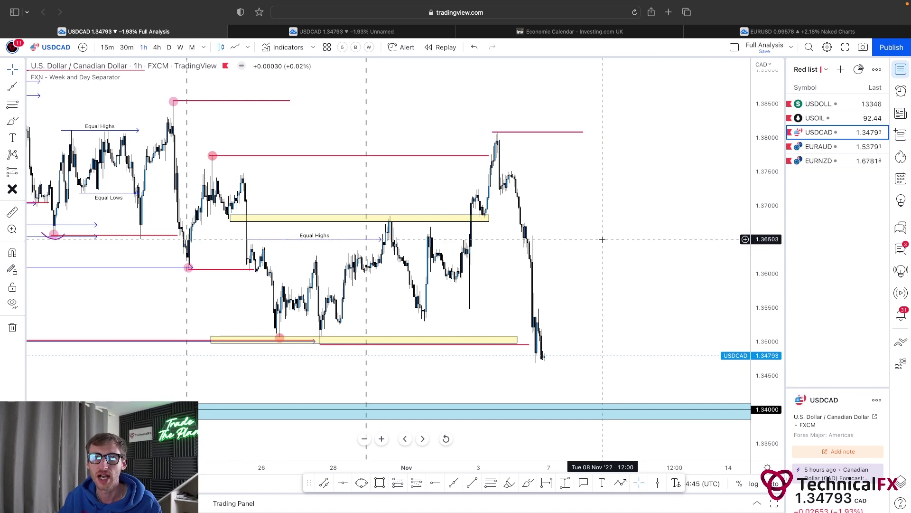
pyautogui.click(818, 148)
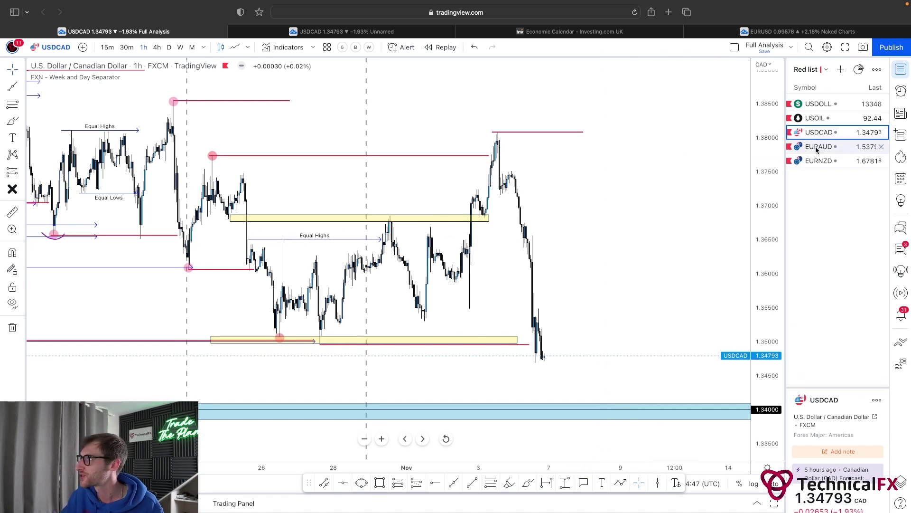
pyautogui.moveTo(617, 252); pyautogui.dragTo(596, 217)
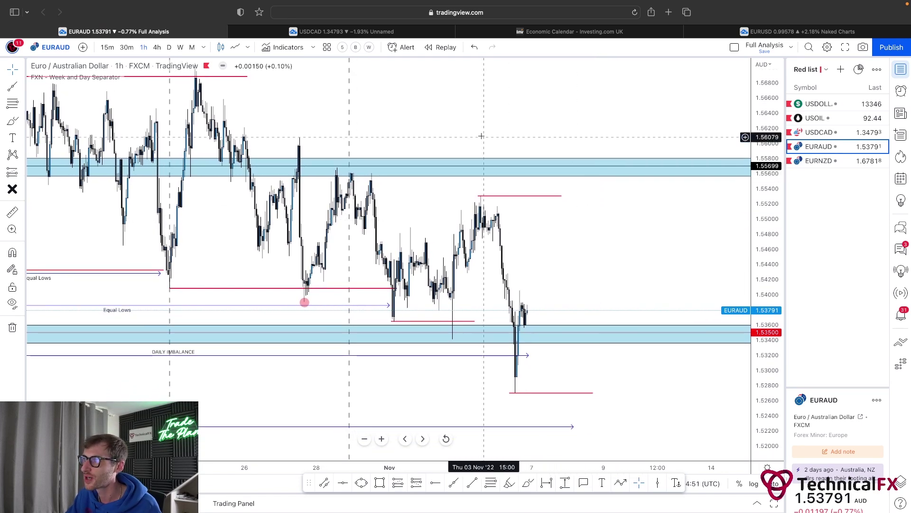
# Switch to the unnamed chart and show EURAUD on the daily timeframe, framing the price action up to November.
pyautogui.click(410, 35)
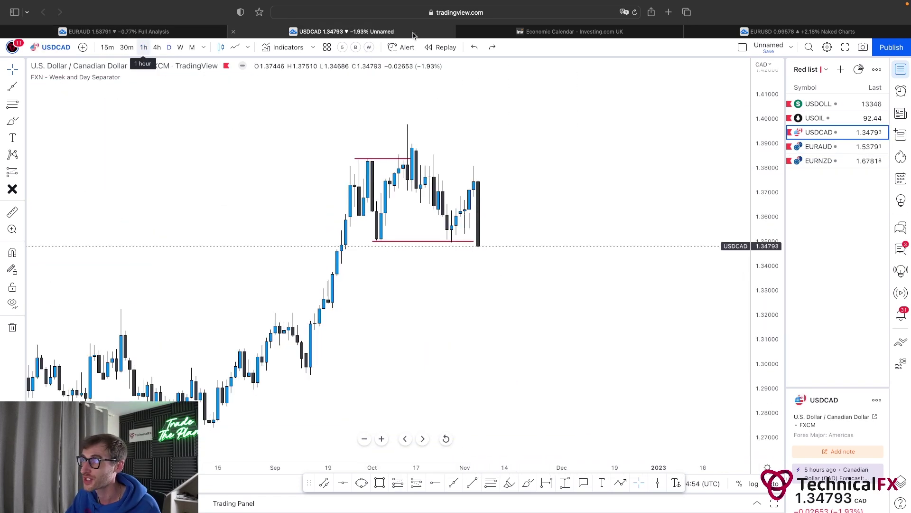
pyautogui.click(816, 149)
pyautogui.scroll(-2, 484, 261)
pyautogui.moveTo(485, 261); pyautogui.dragTo(557, 280)
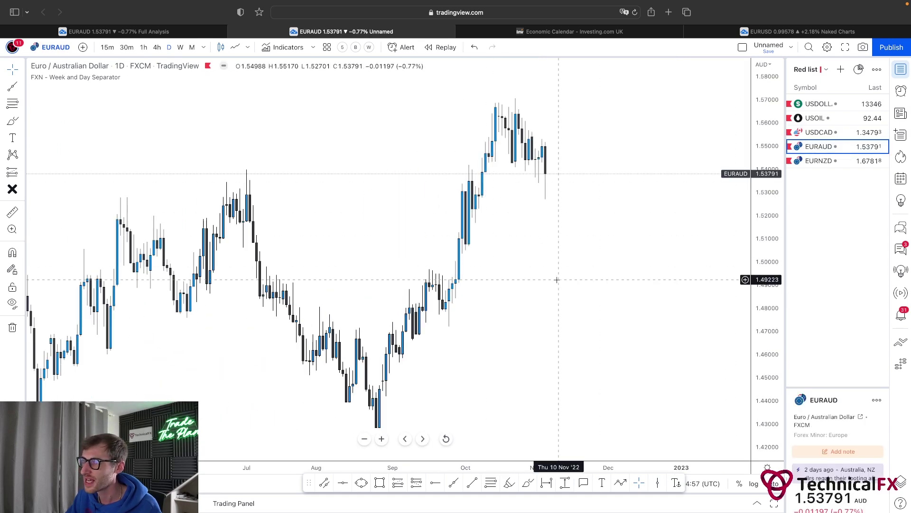
# Draw a red horizontal line from the 30 June high near 1.5395 across to the early October rally on the EURAUD daily chart.
pyautogui.moveTo(758, 244); pyautogui.dragTo(758, 256)
pyautogui.moveTo(628, 284); pyautogui.dragTo(600, 278)
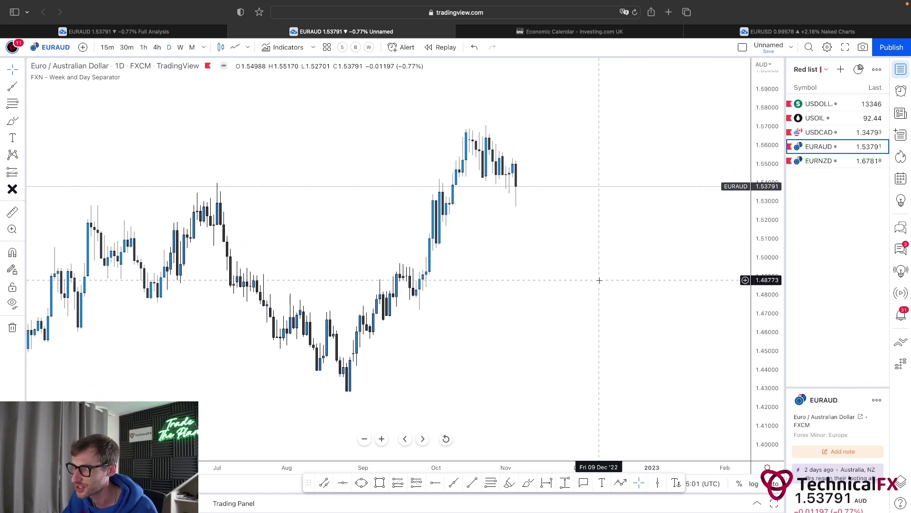
pyautogui.click(453, 483)
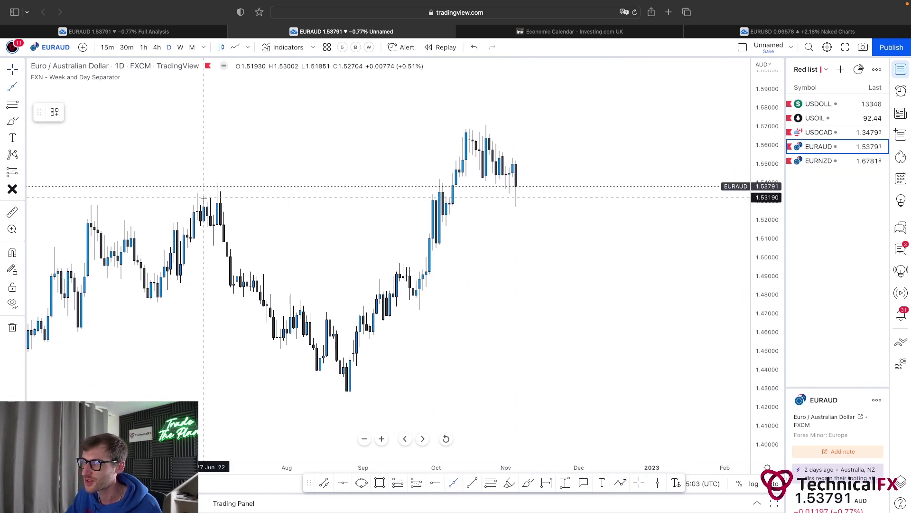
pyautogui.click(214, 183)
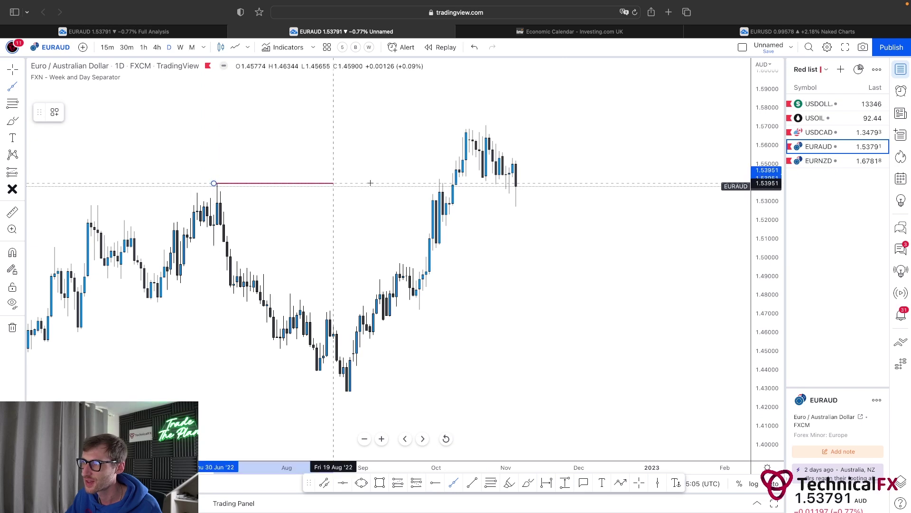
pyautogui.click(450, 184)
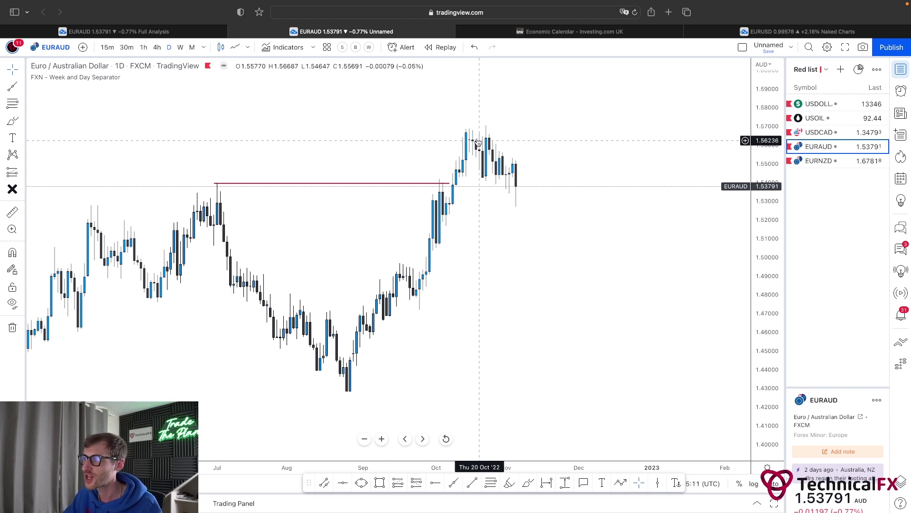
# Draw a horizontal arrow at about 1.532 from the early October rally to just past the 4 November candle.
pyautogui.moveTo(529, 200); pyautogui.dragTo(524, 215)
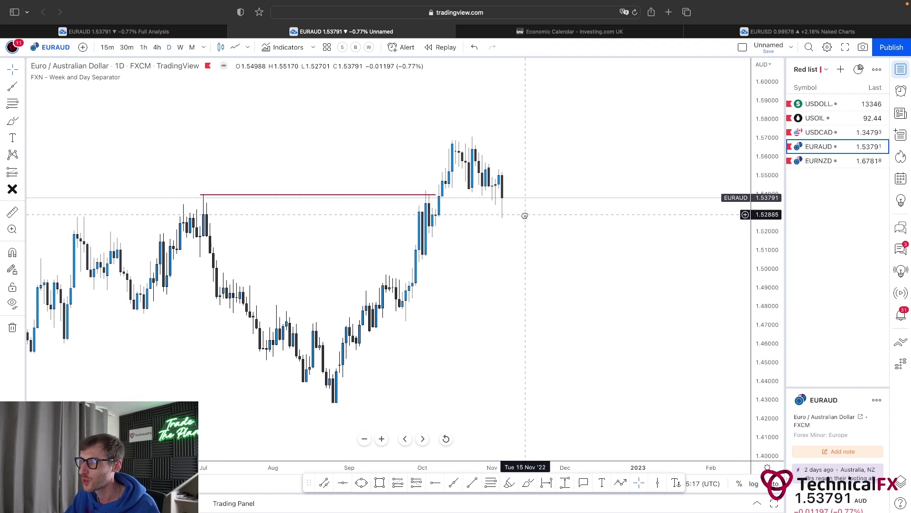
pyautogui.scroll(1, 523, 215)
pyautogui.click(472, 482)
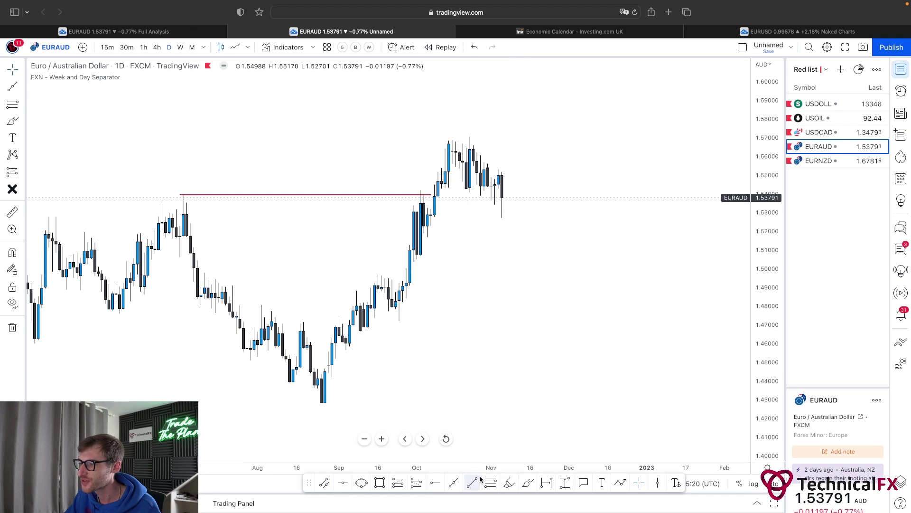
pyautogui.click(427, 208)
pyautogui.click(515, 208)
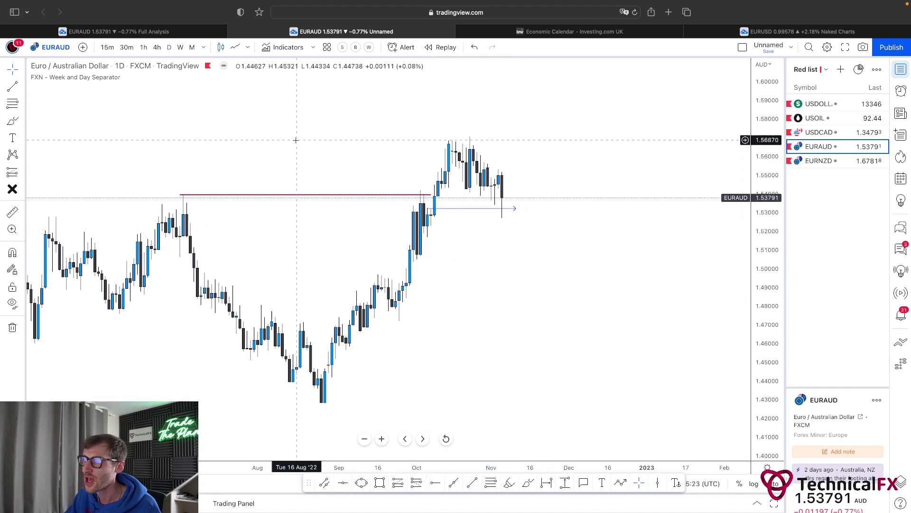
pyautogui.moveTo(297, 150); pyautogui.dragTo(297, 153)
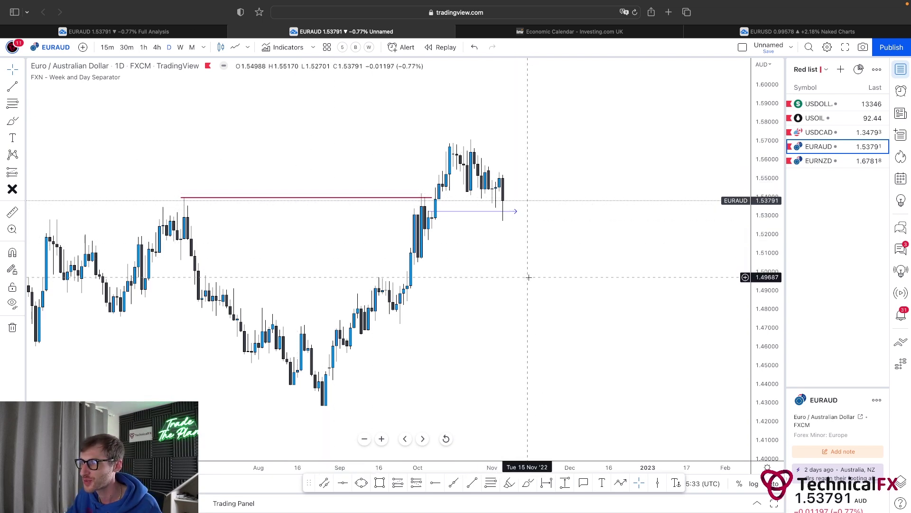
# Return to the Full Analysis layout and frame the EURAUD 1-hour price action from late October to 4 November.
pyautogui.click(197, 34)
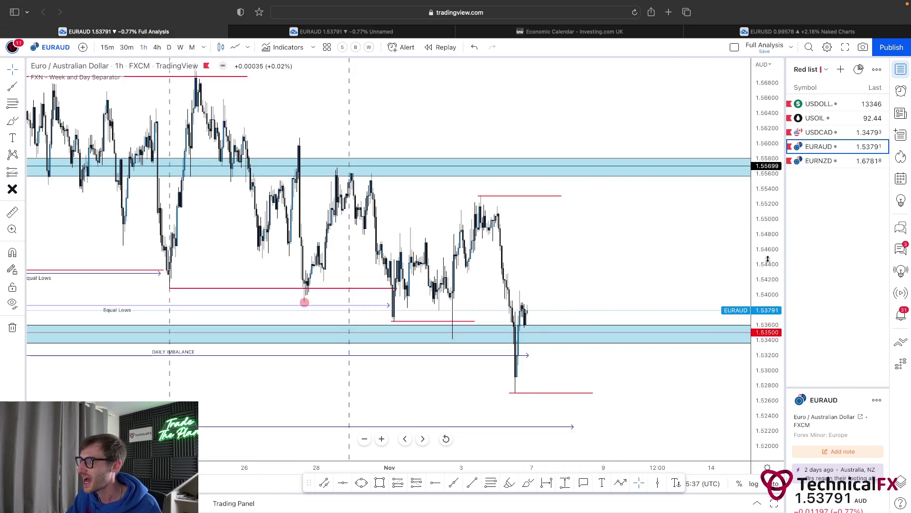
pyautogui.moveTo(767, 258); pyautogui.dragTo(767, 285)
pyautogui.scroll(1, 583, 277)
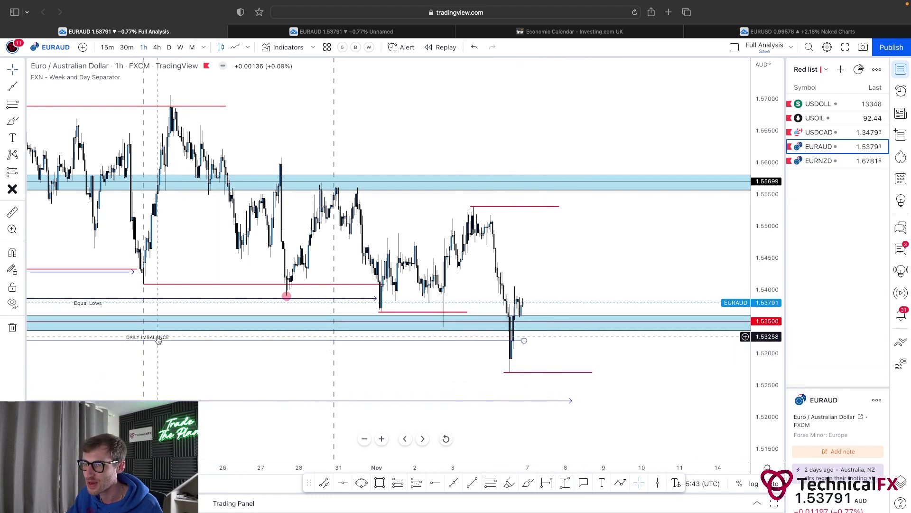
pyautogui.moveTo(552, 264); pyautogui.dragTo(555, 258)
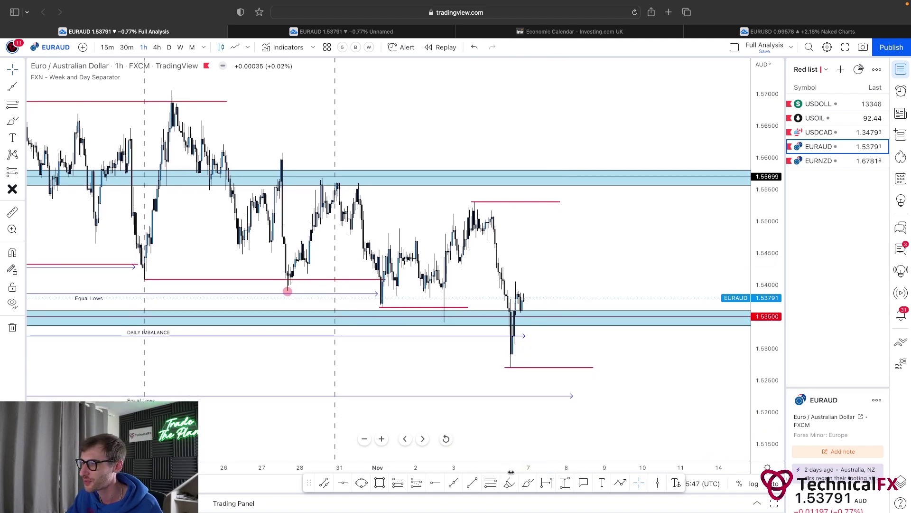
# Mark the 3 November swing high and the 4 November swing low with highlighter dots coloured red.
pyautogui.click(475, 202)
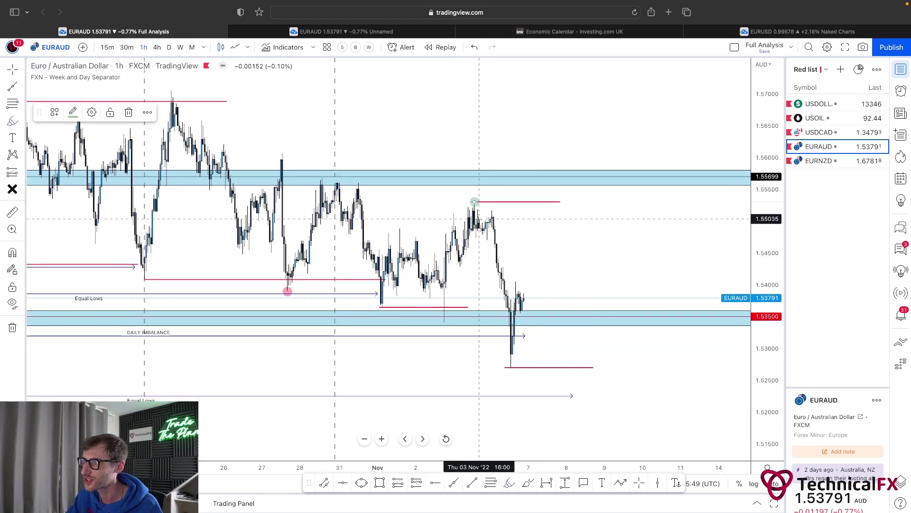
pyautogui.click(73, 112)
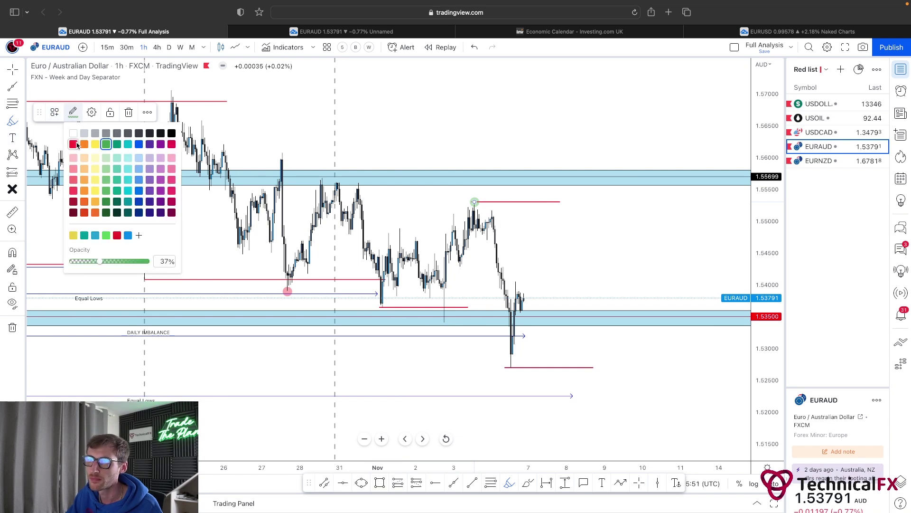
pyautogui.click(78, 145)
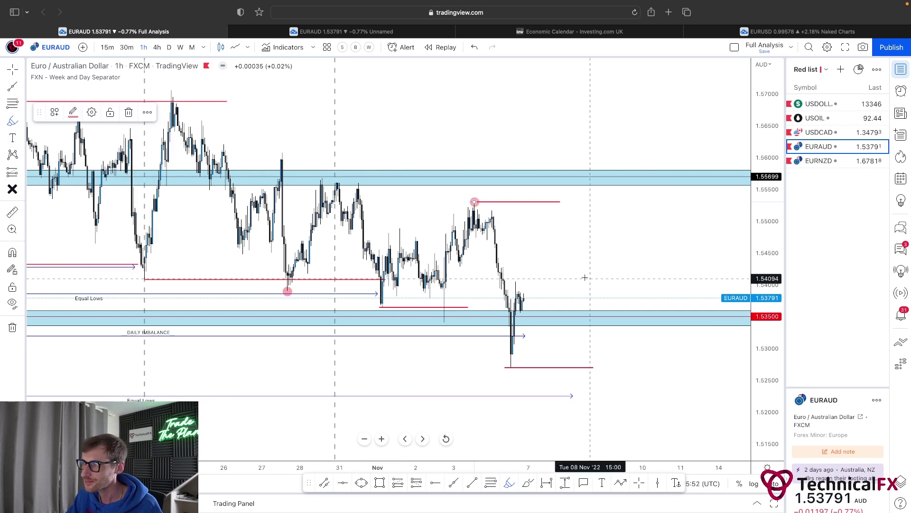
pyautogui.click(511, 366)
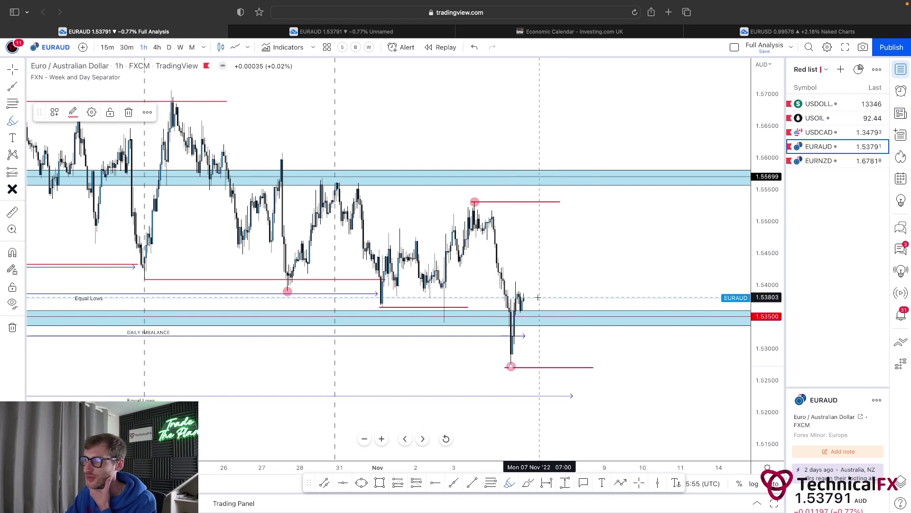
# Circle the area above and ahead of the latest price, between about 1.535 and 1.550, with the highlighter and undo it.
pyautogui.moveTo(588, 231)
pyautogui.mouseDown()
pyautogui.moveTo(511, 240)
pyautogui.moveTo(526, 307)
pyautogui.moveTo(588, 298)
pyautogui.moveTo(604, 246)
pyautogui.moveTo(577, 225)
pyautogui.mouseUp()
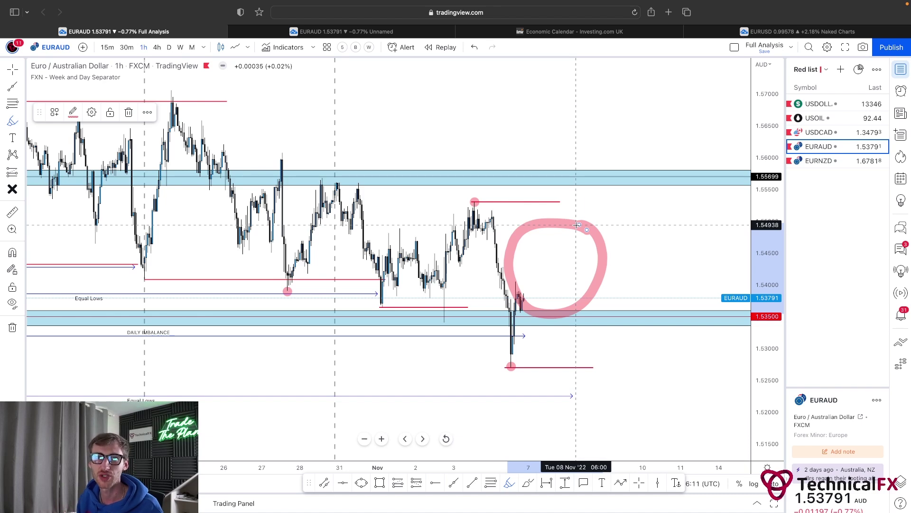
pyautogui.press('super+z')
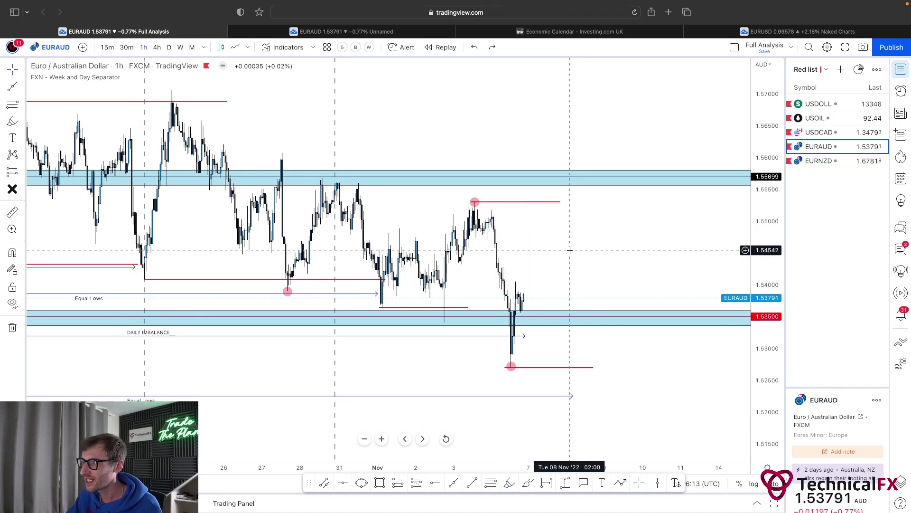
pyautogui.moveTo(593, 279); pyautogui.dragTo(597, 277)
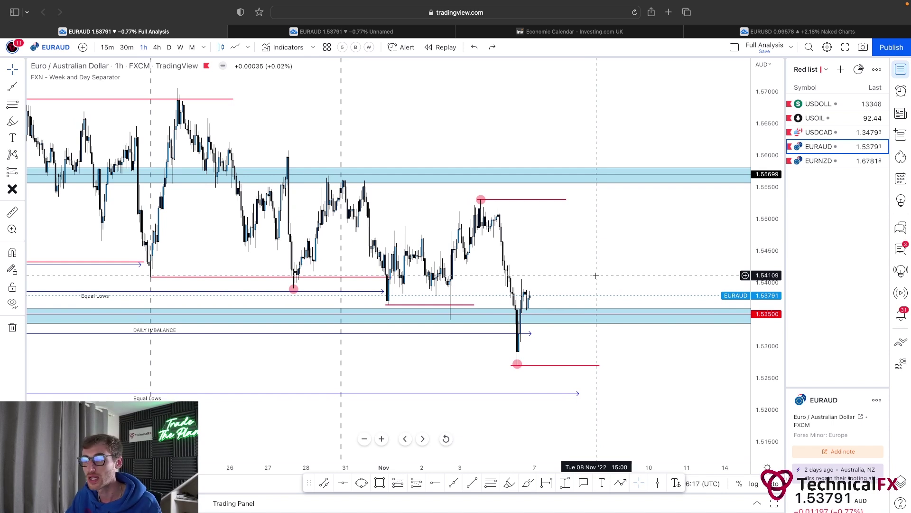
pyautogui.moveTo(596, 275); pyautogui.dragTo(588, 277)
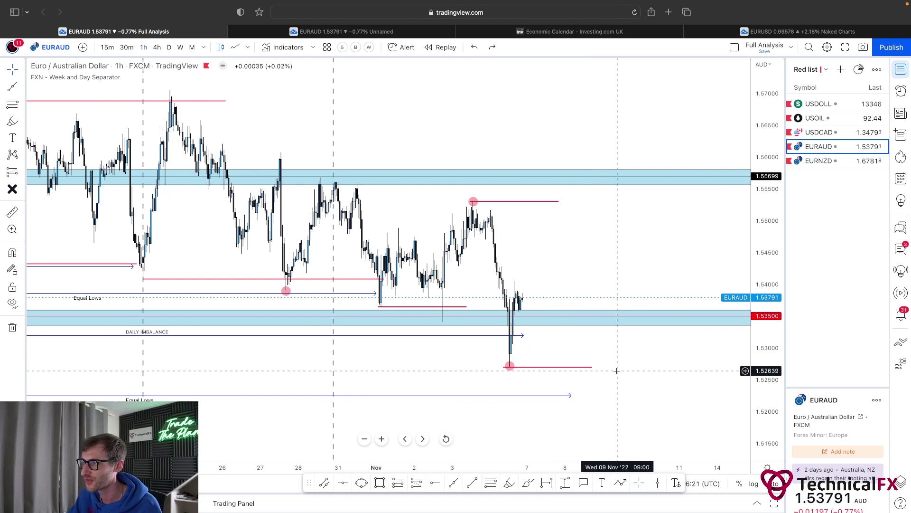
# Brush a circle around the early 3 November low and its long wick, and undo the stroke.
pyautogui.click(528, 483)
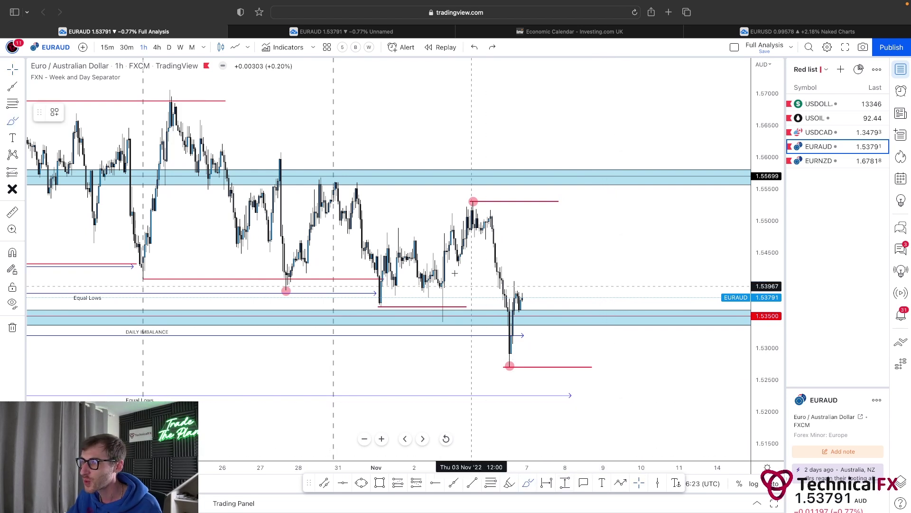
pyautogui.moveTo(454, 261)
pyautogui.mouseDown()
pyautogui.moveTo(424, 273)
pyautogui.moveTo(447, 311)
pyautogui.moveTo(468, 292)
pyautogui.moveTo(455, 260)
pyautogui.mouseUp()
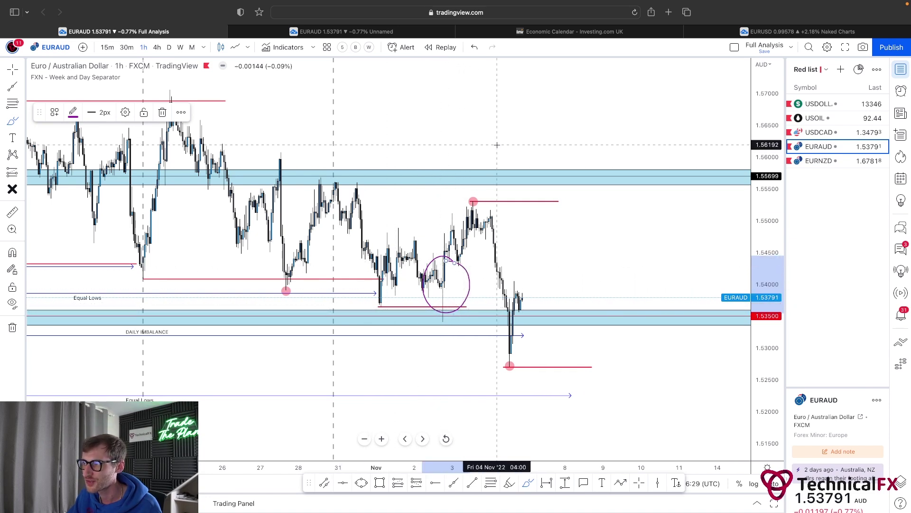
pyautogui.press('super+z')
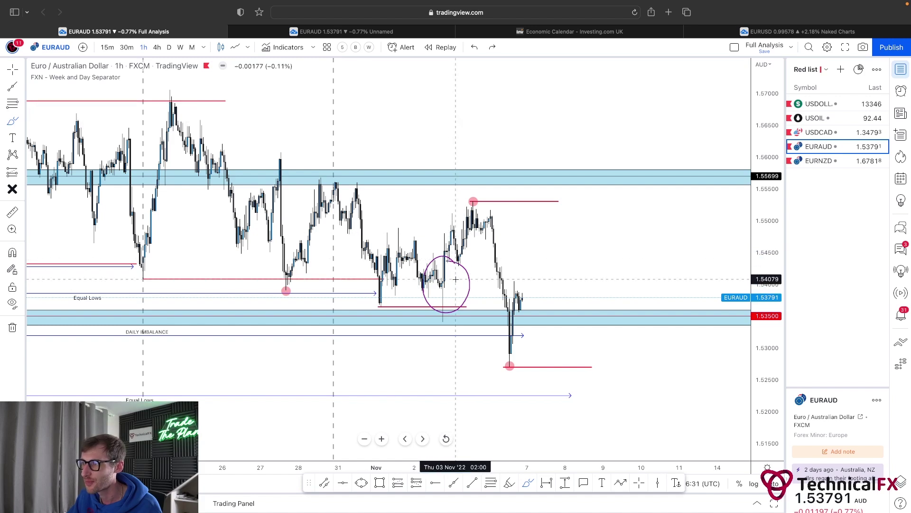
pyautogui.press('super+z')
# Brush two rising lines around the 3 November rally and a falling stroke from its high, and undo all three.
pyautogui.moveTo(455, 276); pyautogui.dragTo(500, 215)
pyautogui.moveTo(403, 247)
pyautogui.mouseDown()
pyautogui.moveTo(465, 192)
pyautogui.moveTo(495, 265)
pyautogui.mouseUp()
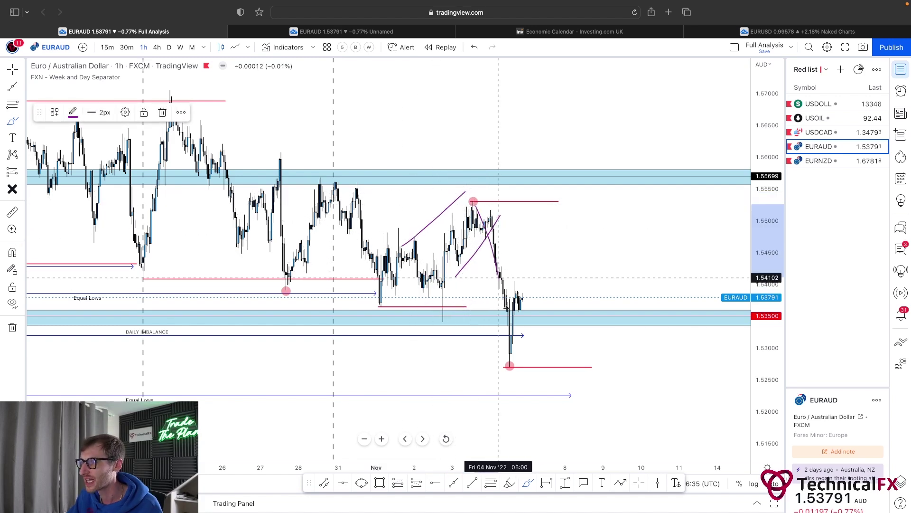
pyautogui.press('super+z')
pyautogui.press('super+z')
pyautogui.press('super+z')
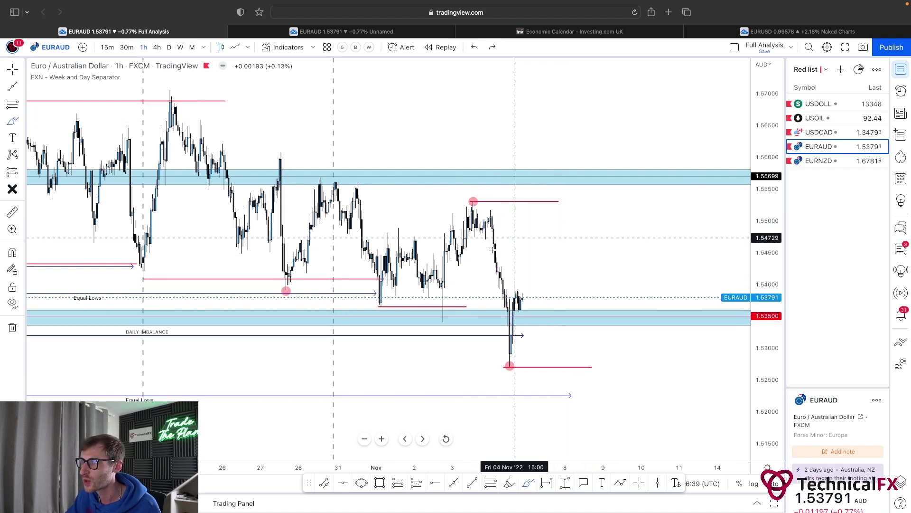
# Brush two rising channel lines below and above the price action from 1 to 3 November.
pyautogui.moveTo(387, 325); pyautogui.dragTo(488, 258)
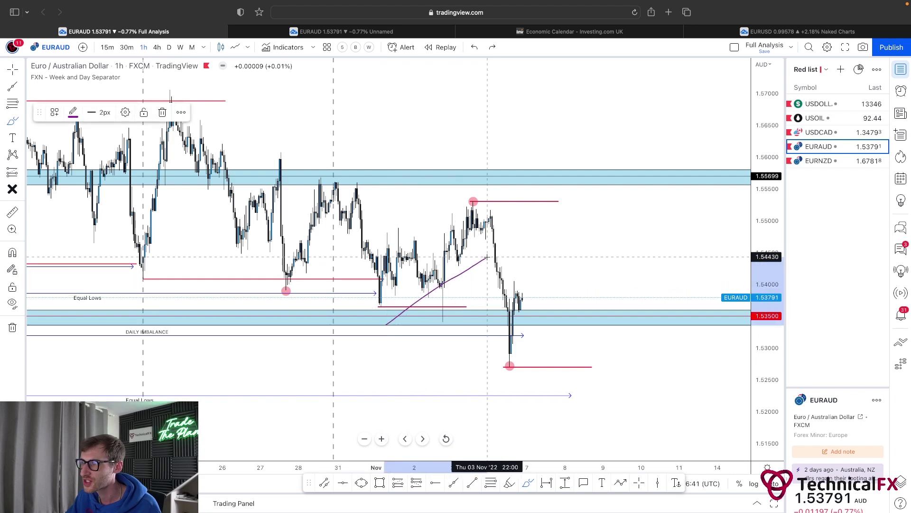
pyautogui.moveTo(346, 258); pyautogui.dragTo(454, 207)
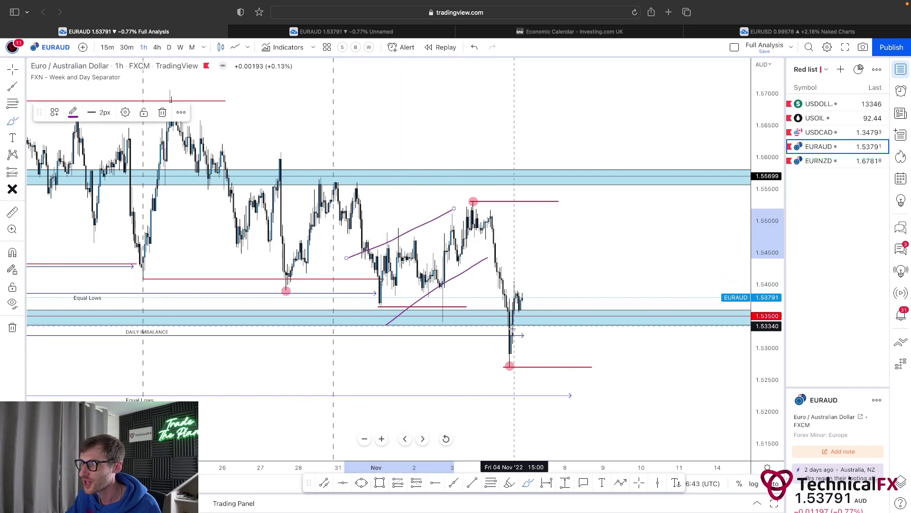
# Brush a zigzag path rising from the 4 November low and dropping back, mark levels along the preceding fall, and undo these strokes.
pyautogui.moveTo(511, 352)
pyautogui.mouseDown()
pyautogui.moveTo(526, 300)
pyautogui.moveTo(539, 304)
pyautogui.moveTo(551, 265)
pyautogui.moveTo(561, 296)
pyautogui.moveTo(566, 273)
pyautogui.moveTo(574, 292)
pyautogui.moveTo(588, 242)
pyautogui.moveTo(618, 367)
pyautogui.mouseUp()
pyautogui.moveTo(579, 231)
pyautogui.mouseDown()
pyautogui.moveTo(511, 238)
pyautogui.moveTo(535, 258)
pyautogui.moveTo(488, 247)
pyautogui.moveTo(503, 232)
pyautogui.mouseUp()
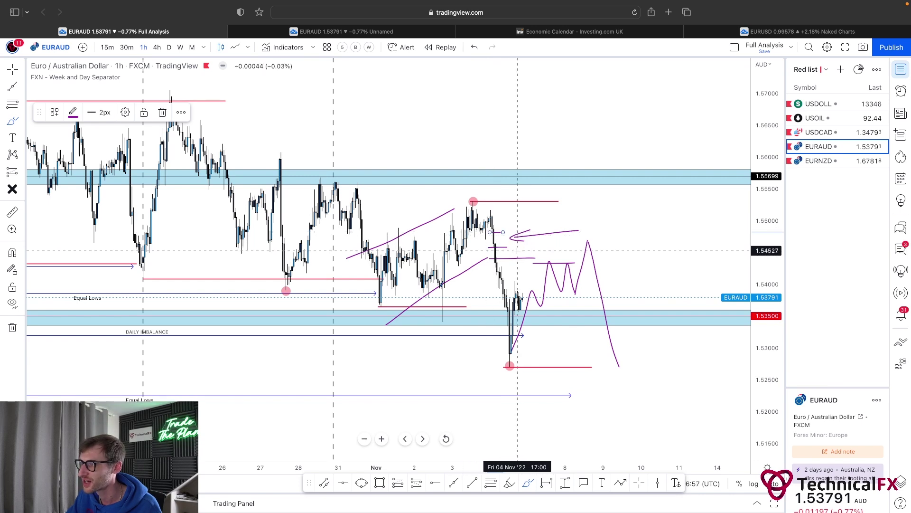
pyautogui.press('super+z')
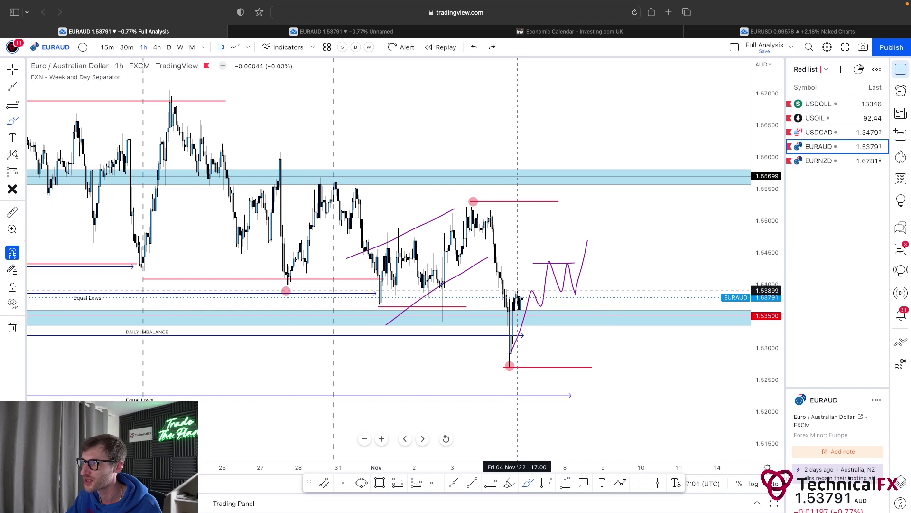
pyautogui.press('super+z')
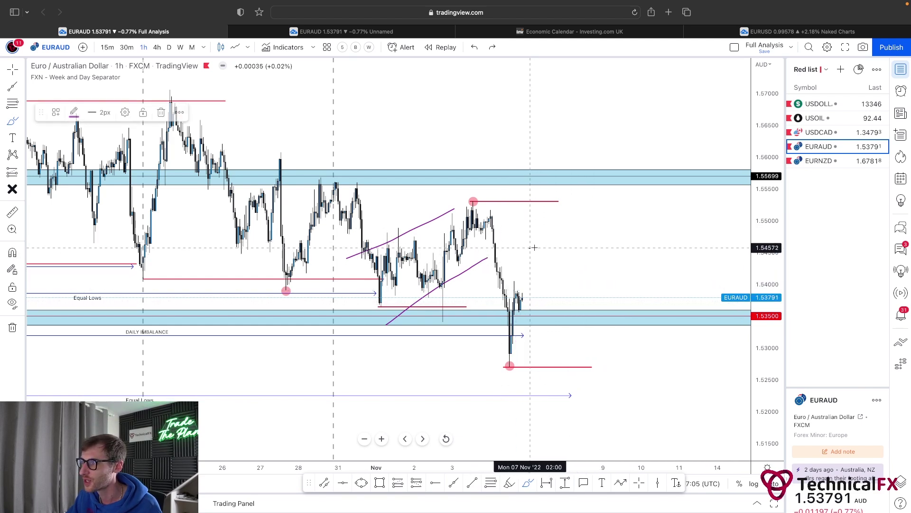
pyautogui.moveTo(530, 248); pyautogui.dragTo(608, 295)
pyautogui.press('super+z')
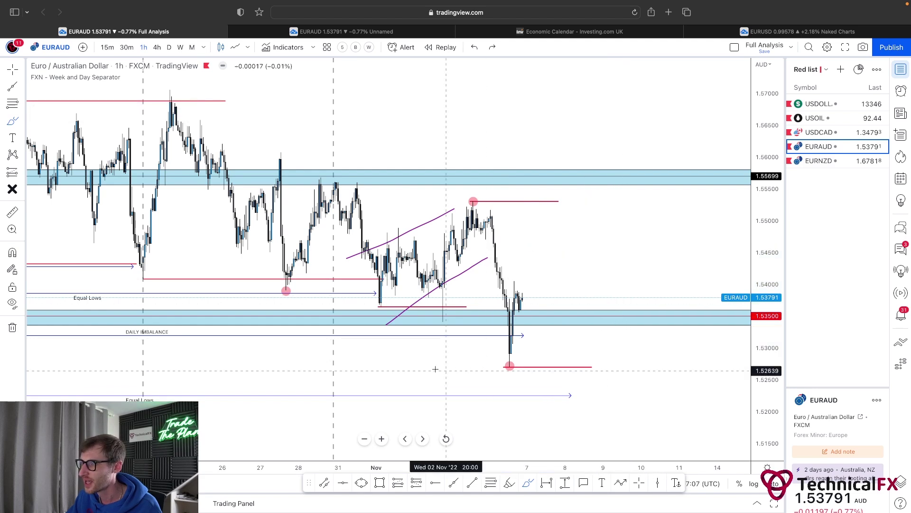
# Examine the mid-October equal lows and daily imbalance on the 1-hour chart, and return to the latest price action.
pyautogui.hscroll(-5, 435, 368)
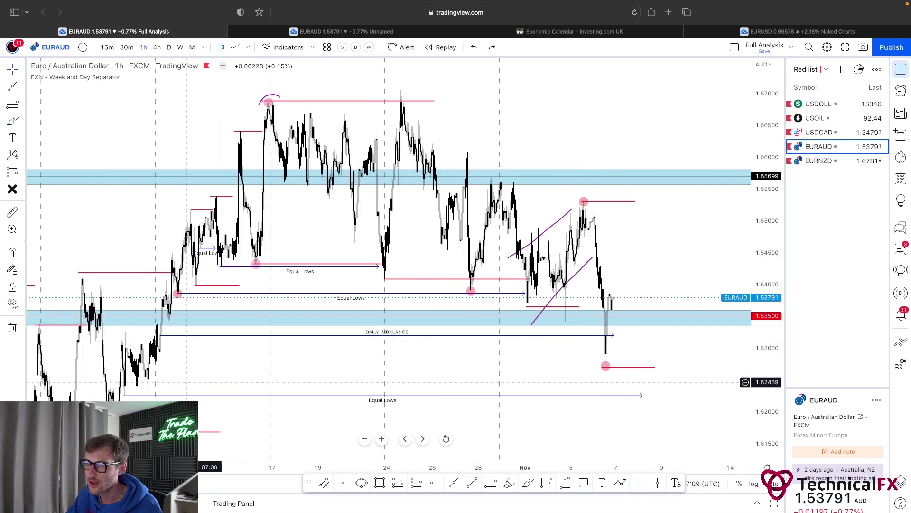
pyautogui.hscroll(-5, 175, 385)
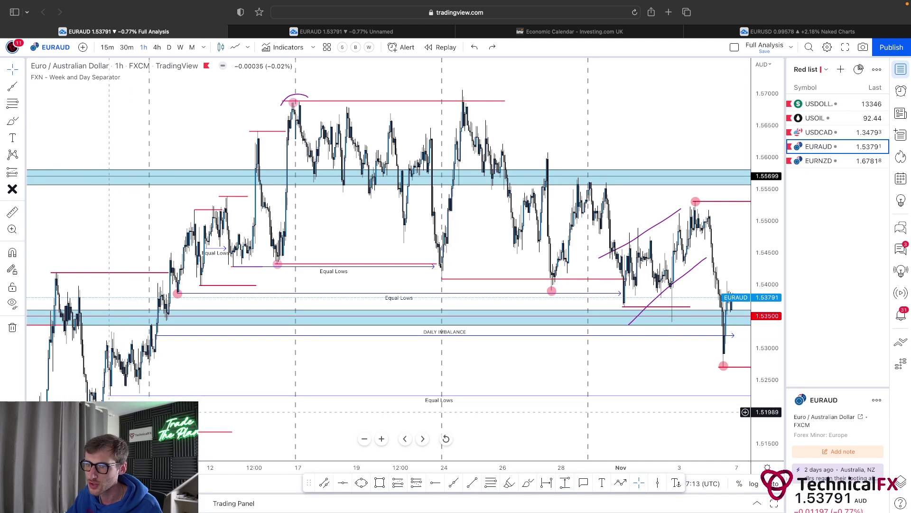
pyautogui.hscroll(5, 474, 351)
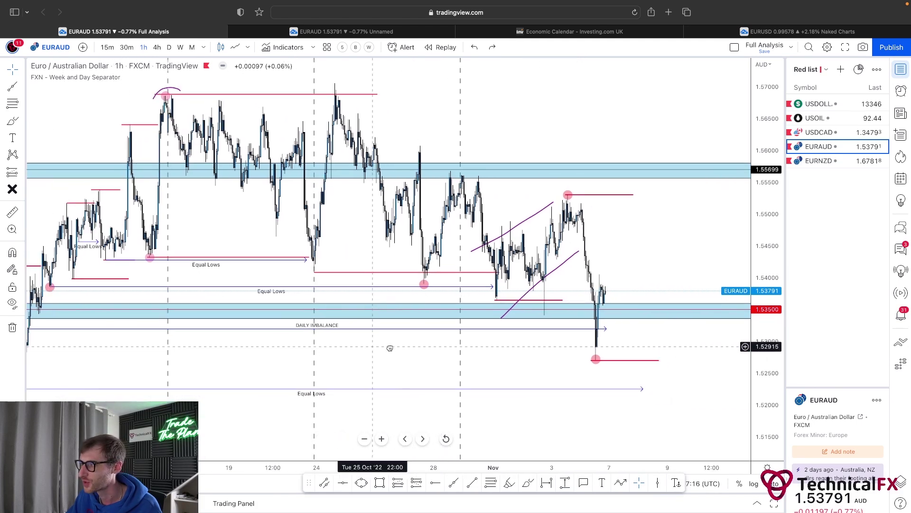
pyautogui.hscroll(5, 653, 284)
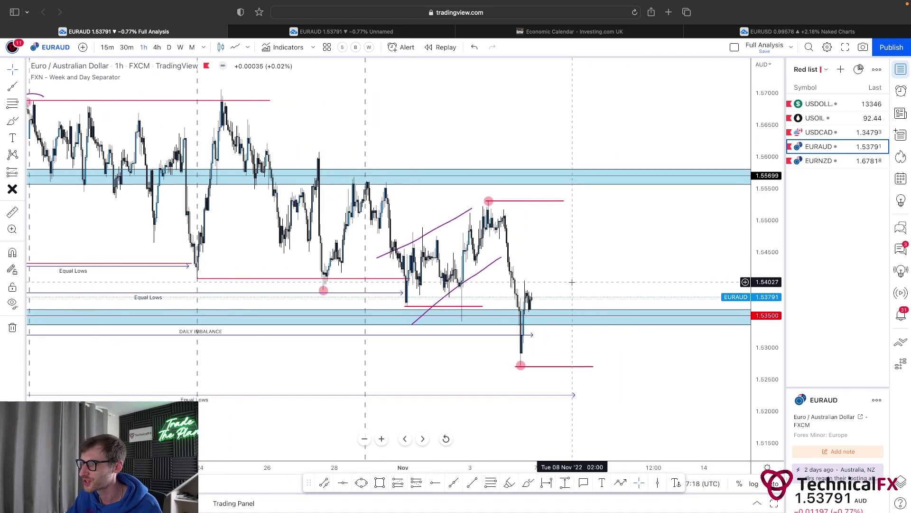
pyautogui.hscroll(3, 542, 286)
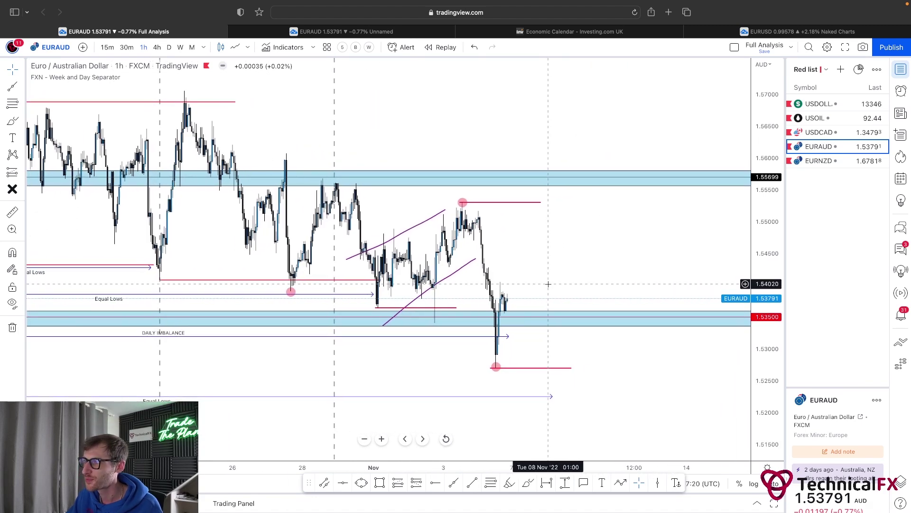
# Brush a rising curve from the latest EURAUD price up to the blue zone near 1.557, and undo it.
pyautogui.hscroll(-2, 531, 266)
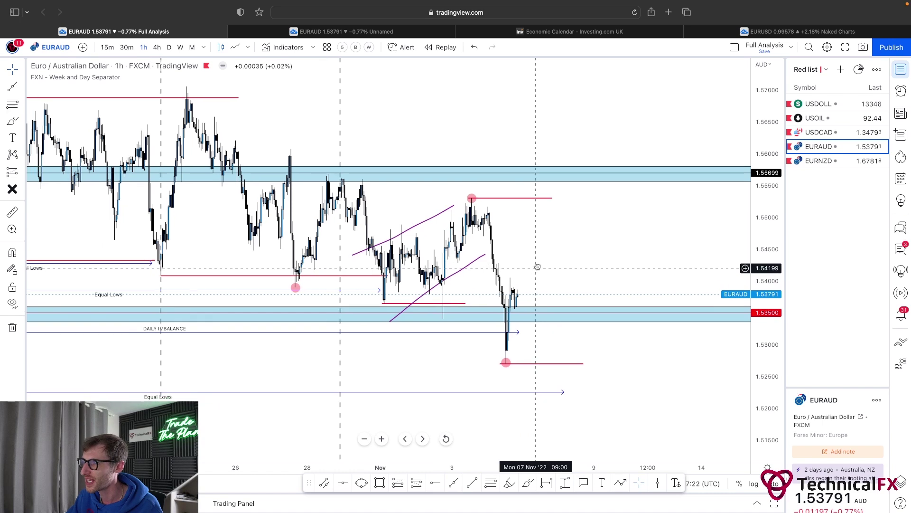
pyautogui.click(528, 483)
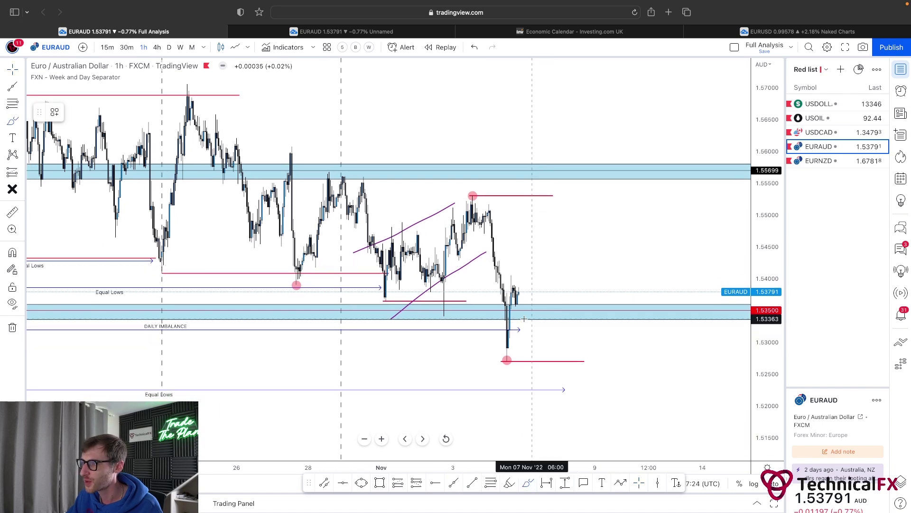
pyautogui.moveTo(516, 304); pyautogui.dragTo(546, 172)
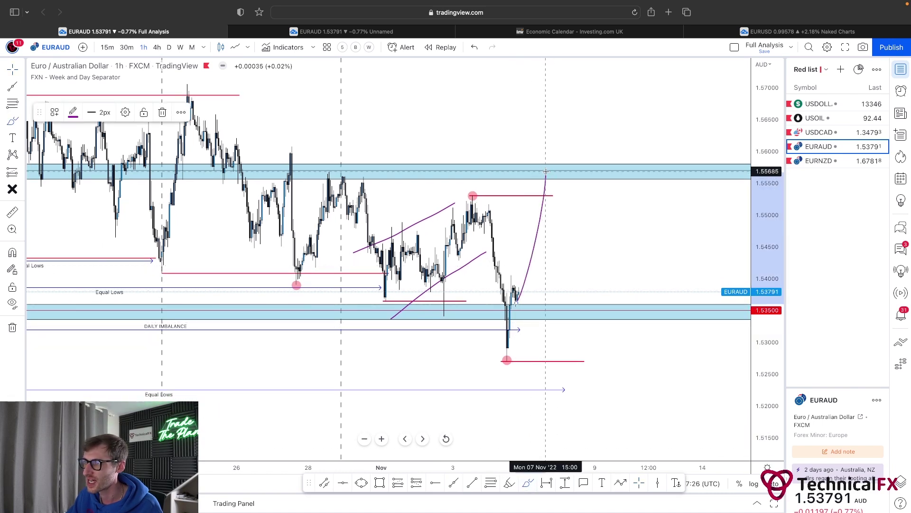
pyautogui.press('super+z')
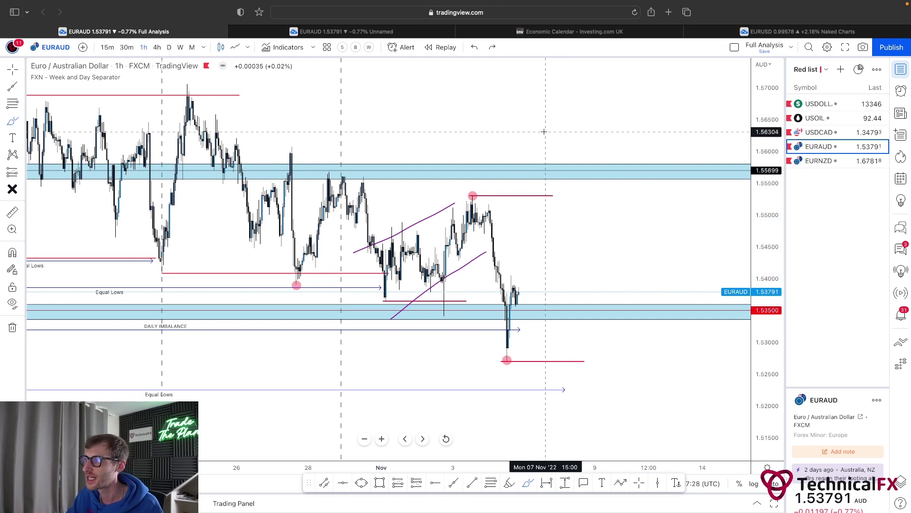
# Examine the daily EURAUD chart for overall structure, and return to the latest price action on the 1-hour analysis chart.
pyautogui.click(306, 33)
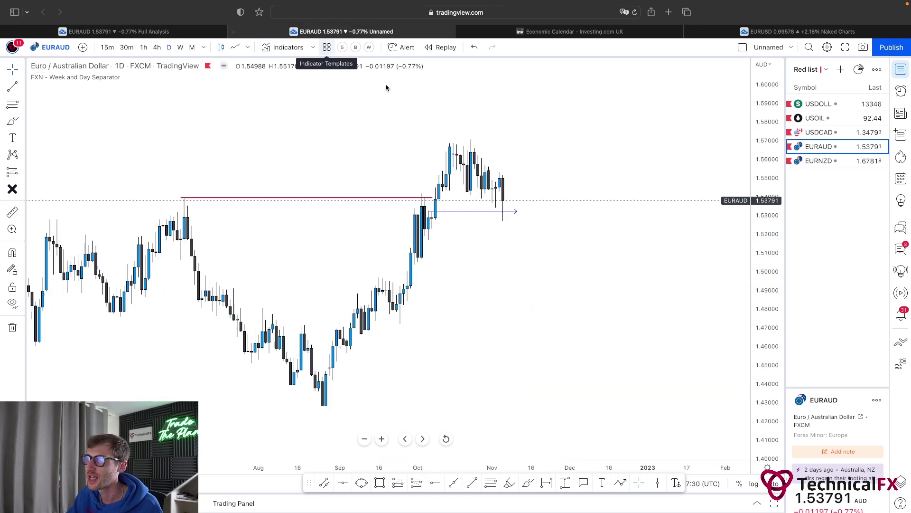
pyautogui.moveTo(521, 192); pyautogui.dragTo(520, 199)
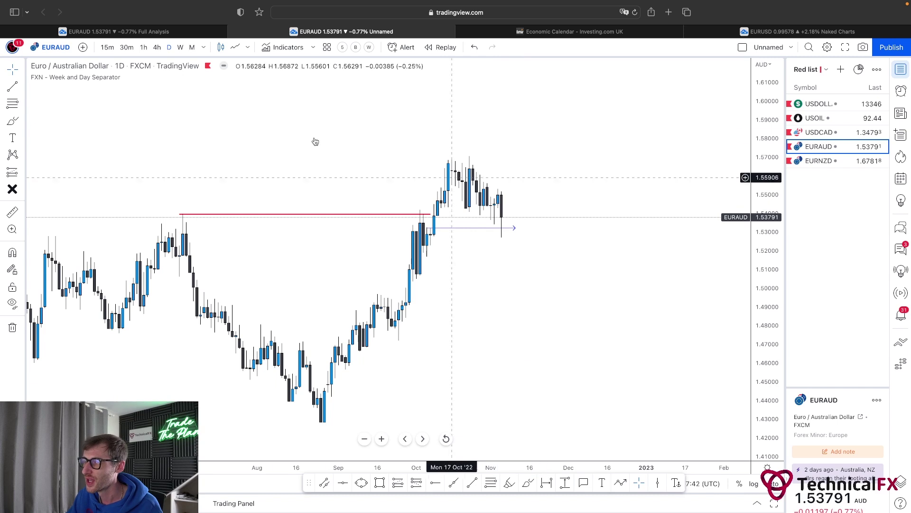
pyautogui.click(153, 30)
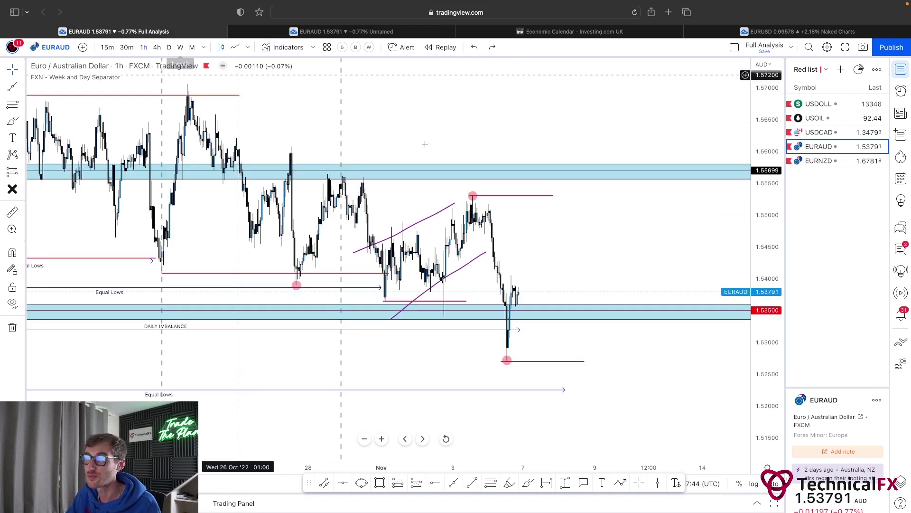
pyautogui.scroll(1, 538, 249)
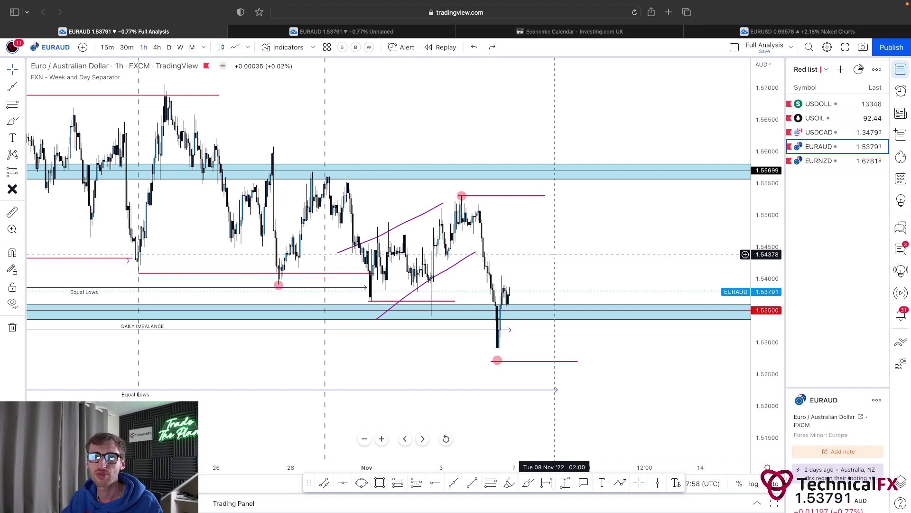
# Brush and undo a loop beside the latest price, and brush a path rising to about 1.560, zigzagging down and rallying to about 1.571.
pyautogui.click(528, 484)
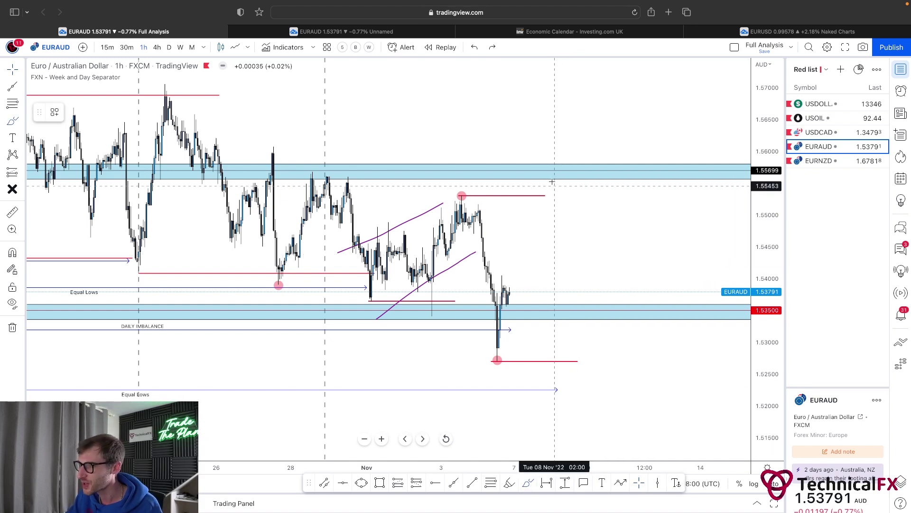
pyautogui.moveTo(548, 233)
pyautogui.mouseDown()
pyautogui.moveTo(558, 228)
pyautogui.moveTo(561, 278)
pyautogui.moveTo(533, 244)
pyautogui.mouseUp()
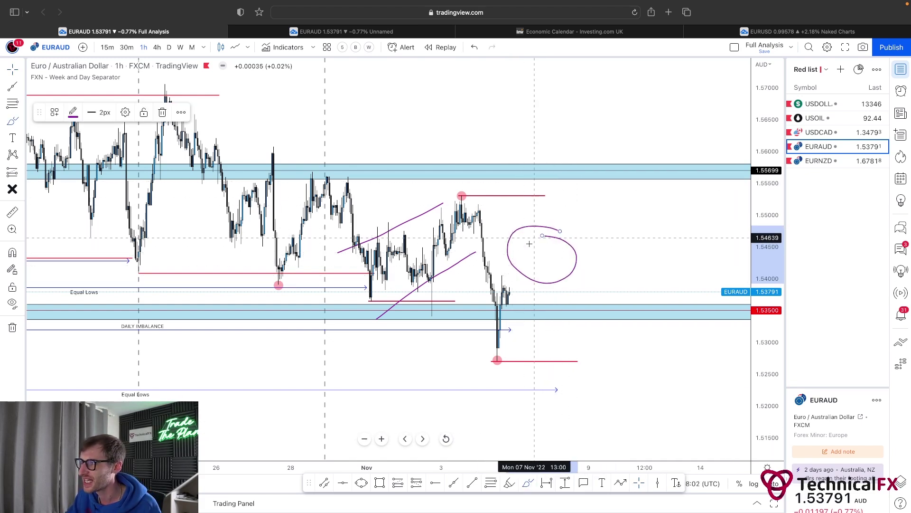
pyautogui.hotkey('ctrl', 'z')
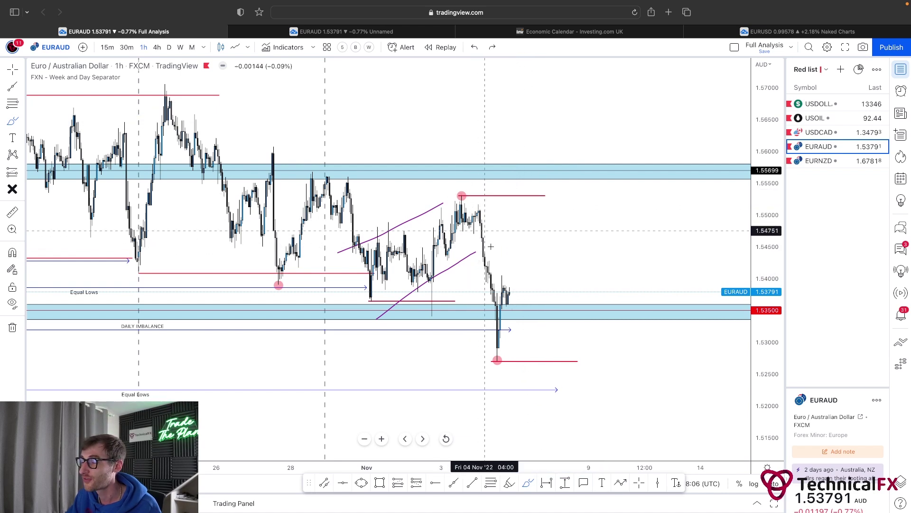
pyautogui.moveTo(507, 303); pyautogui.dragTo(560, 154)
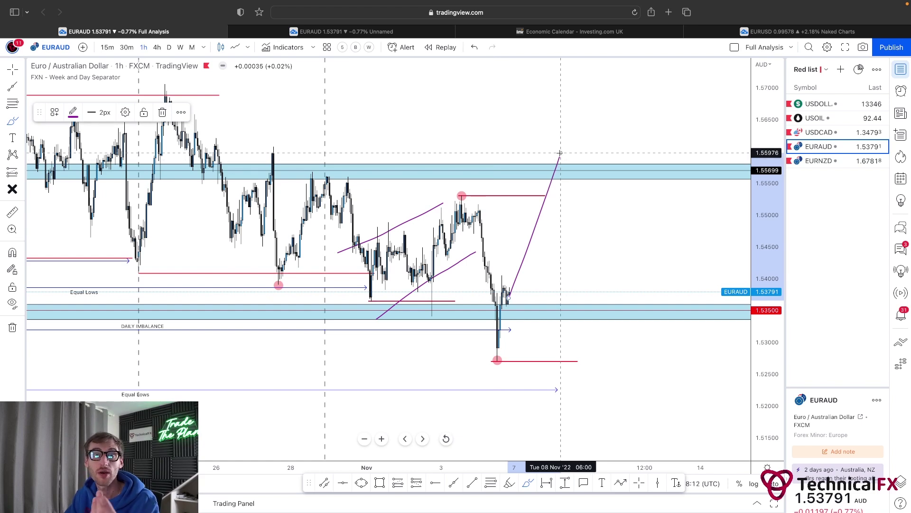
pyautogui.moveTo(560, 153)
pyautogui.mouseDown()
pyautogui.moveTo(584, 203)
pyautogui.moveTo(591, 192)
pyautogui.moveTo(600, 209)
pyautogui.moveTo(619, 80)
pyautogui.mouseUp()
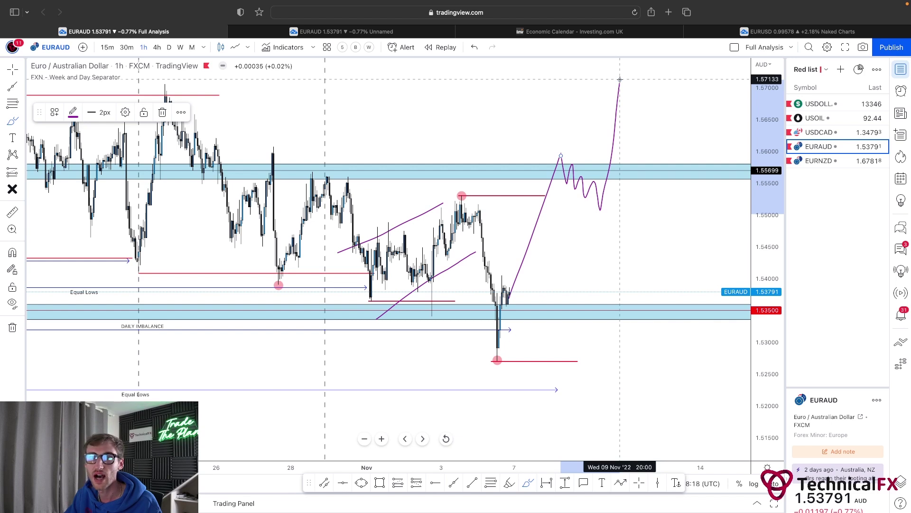
# On the daily EURAUD chart, brush two falling channel lines around the October–November pullback and circle the latest candles.
pyautogui.click(363, 32)
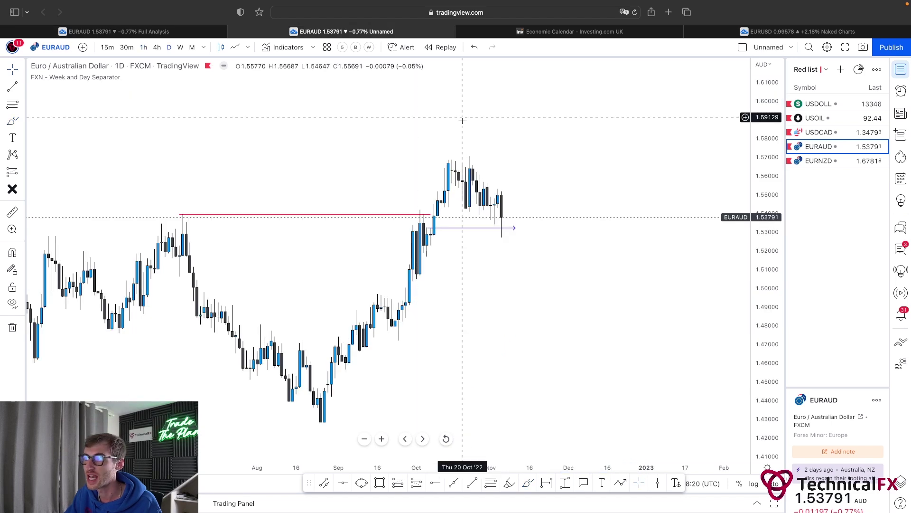
pyautogui.click(528, 483)
pyautogui.moveTo(450, 152); pyautogui.dragTo(530, 207)
pyautogui.moveTo(415, 192); pyautogui.dragTo(501, 233)
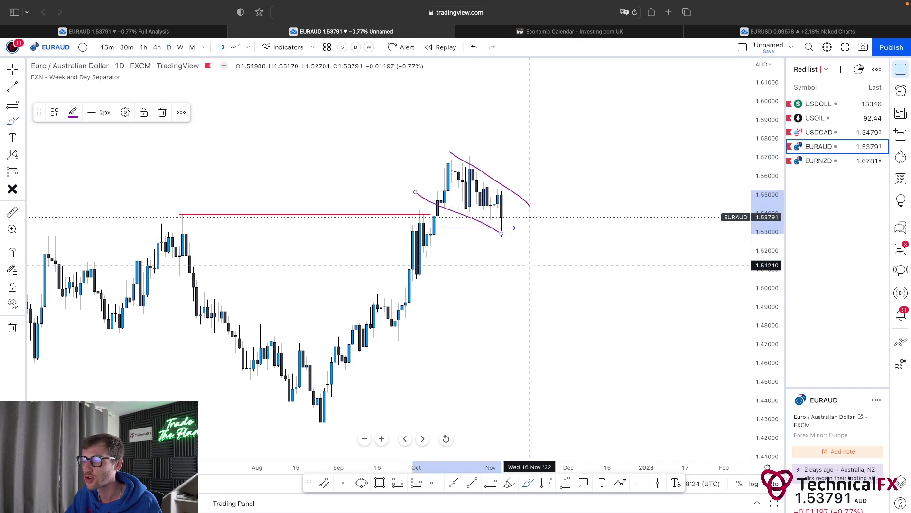
pyautogui.moveTo(504, 233)
pyautogui.mouseDown()
pyautogui.moveTo(485, 208)
pyautogui.moveTo(511, 196)
pyautogui.moveTo(514, 229)
pyautogui.mouseUp()
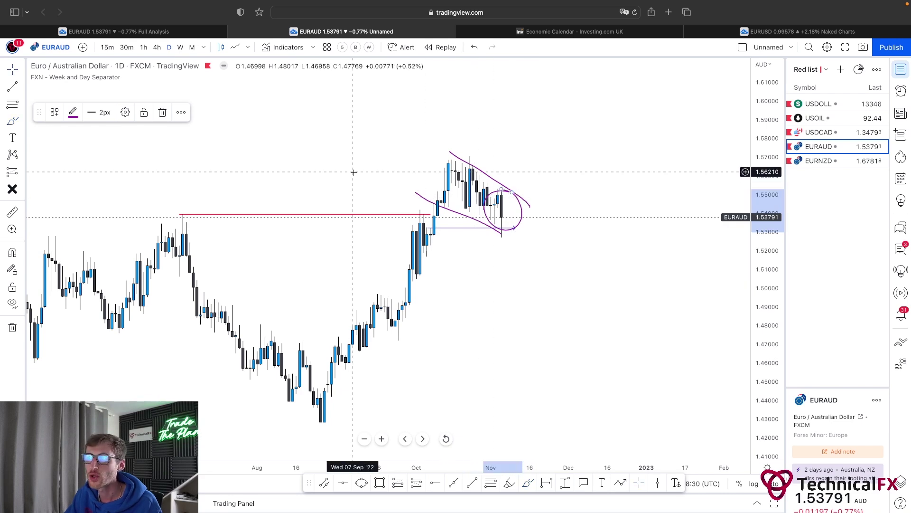
# Return to the 1-hour EURAUD analysis chart and undo the brushed projection path.
pyautogui.click(132, 32)
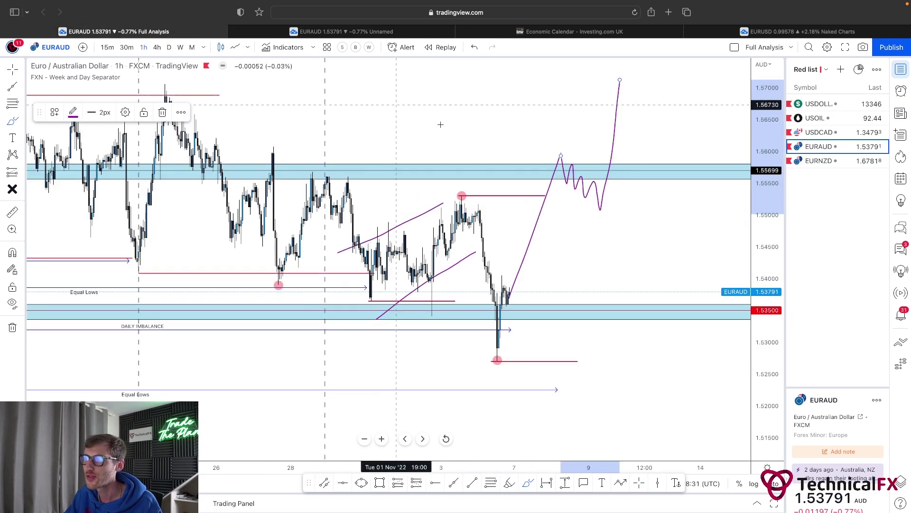
pyautogui.press('super+z')
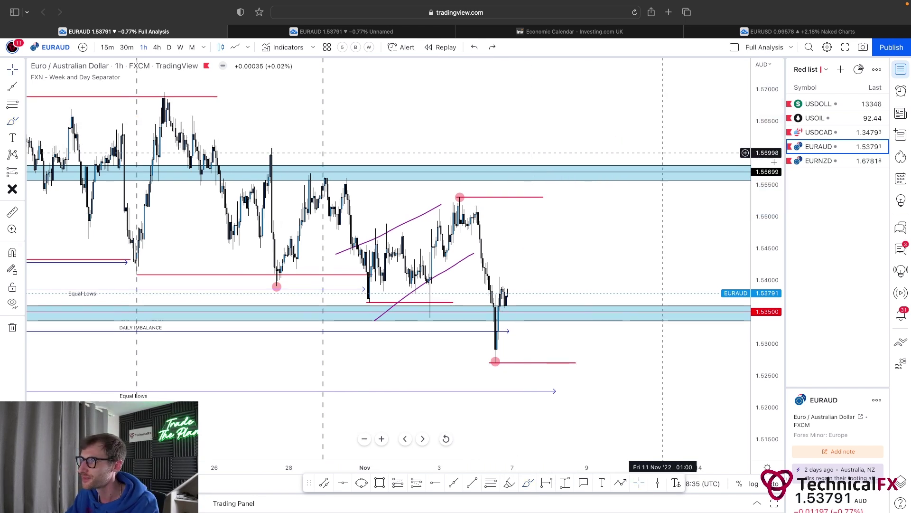
# Load EURNZD on the 1-hour analysis chart and frame the latest price action between about 1.66 and 1.715.
pyautogui.click(836, 164)
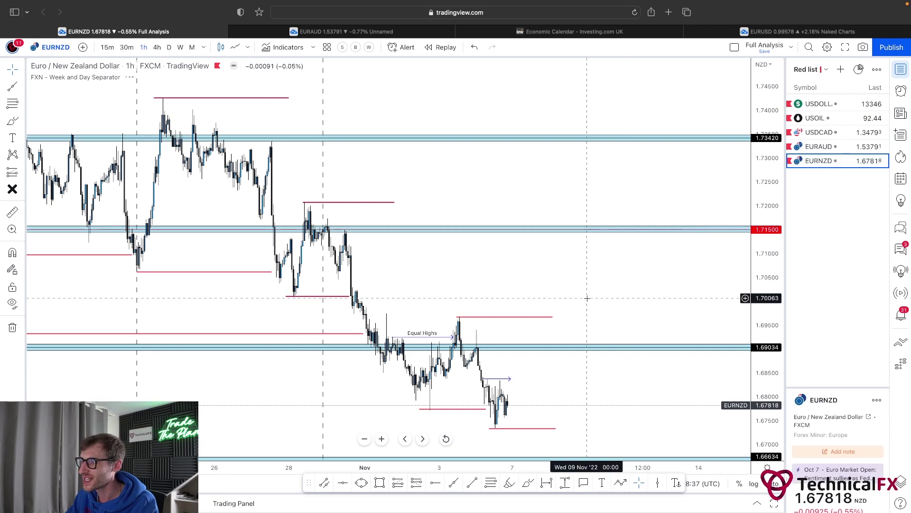
pyautogui.moveTo(587, 298); pyautogui.dragTo(588, 261)
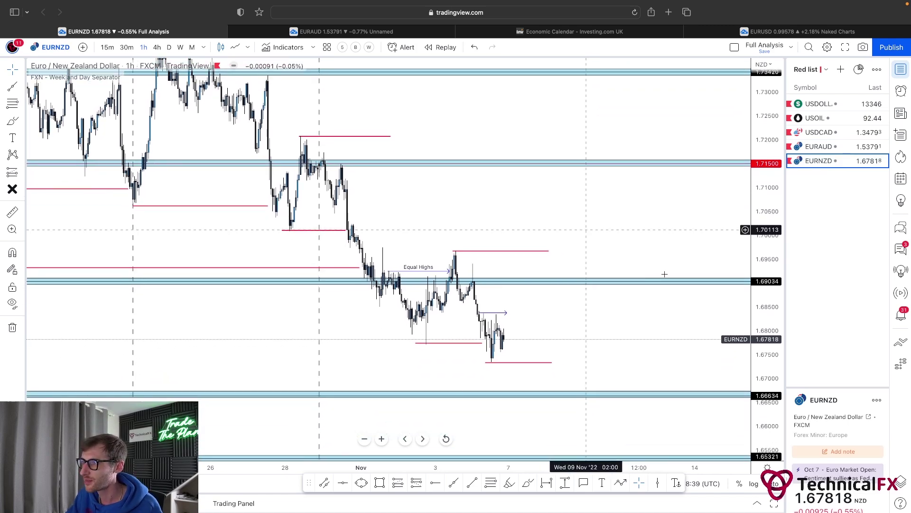
pyautogui.moveTo(757, 368); pyautogui.dragTo(739, 328)
pyautogui.moveTo(541, 349); pyautogui.dragTo(509, 319)
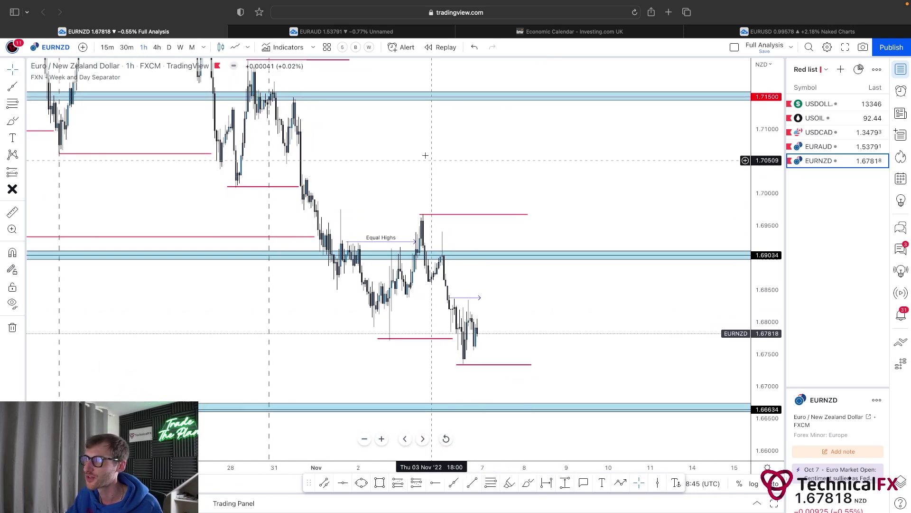
# Load EURNZD on the unmarked daily chart and frame the price action from February to November.
pyautogui.hotkey('ctrl', 'Tab')
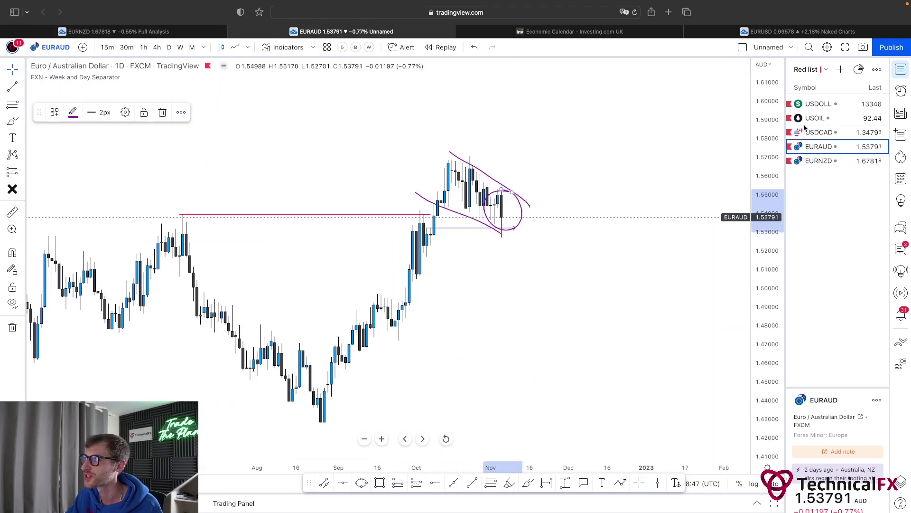
pyautogui.click(828, 162)
pyautogui.scroll(-5, 568, 194)
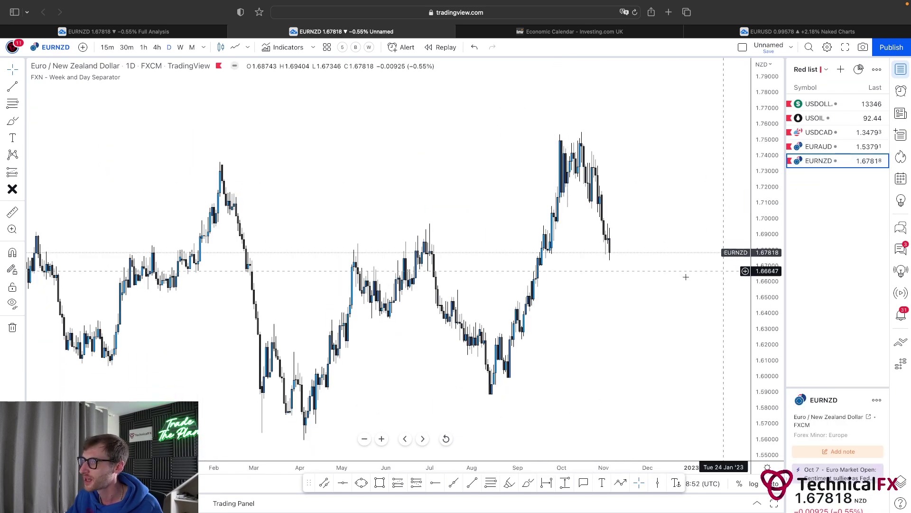
pyautogui.hscroll(3, 704, 267)
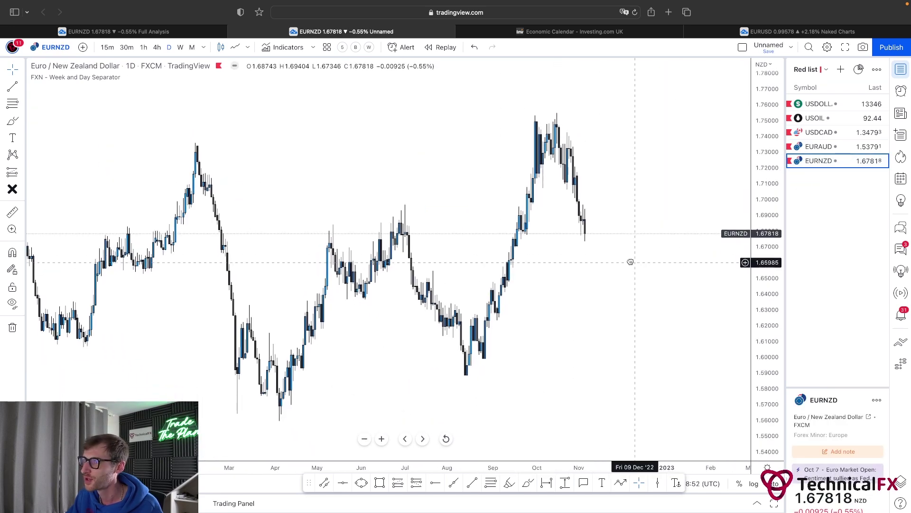
# Brush an arc above the February swing high and another below the April swing low on the daily EURNZD chart.
pyautogui.click(527, 482)
pyautogui.click(177, 146)
pyautogui.click(218, 142)
pyautogui.click(198, 136)
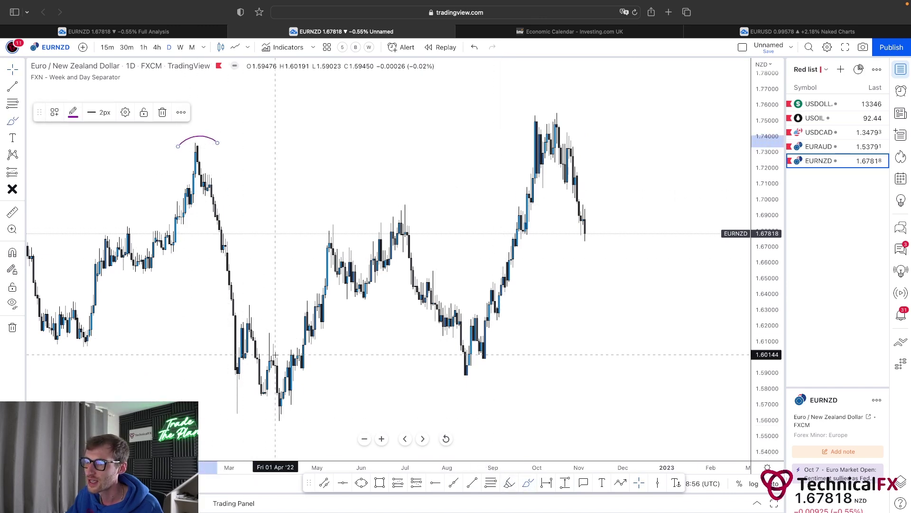
pyautogui.click(256, 420)
pyautogui.click(296, 419)
pyautogui.click(275, 428)
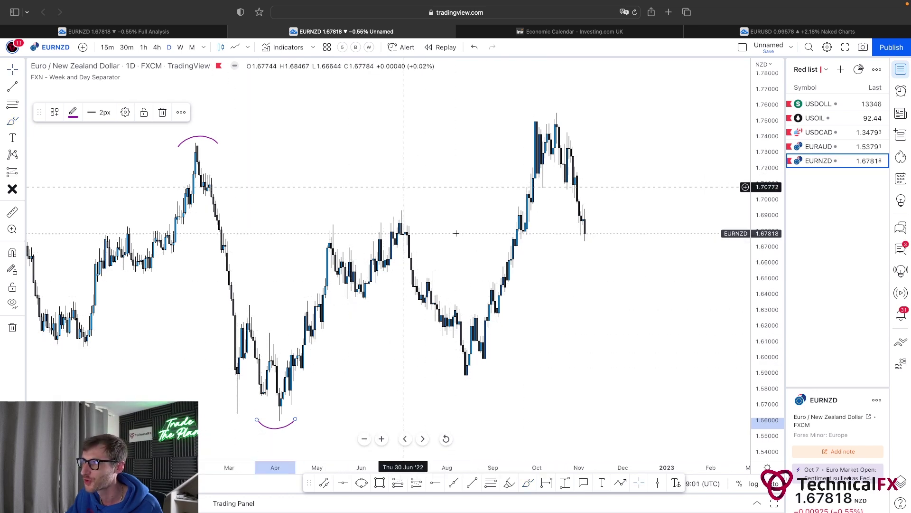
# Draw a horizontal trend line from the February swing high across to the late-September rally that breaks it.
pyautogui.hscroll(3, 394, 182)
pyautogui.click(453, 483)
pyautogui.moveTo(142, 147); pyautogui.dragTo(490, 148)
pyautogui.click(576, 161)
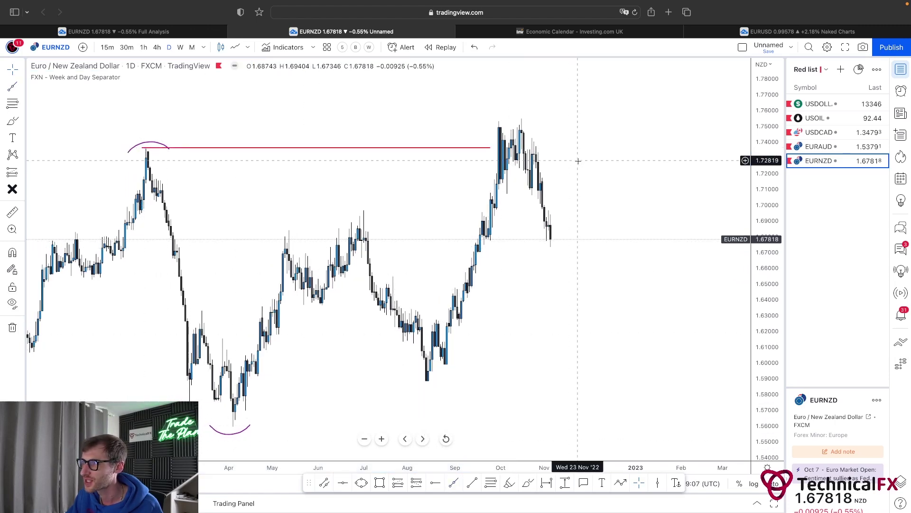
# Switch the unmarked EURNZD chart to the 4-hour timeframe and frame the October to November price action.
pyautogui.hscroll(5, 576, 160)
pyautogui.hscroll(3, 571, 197)
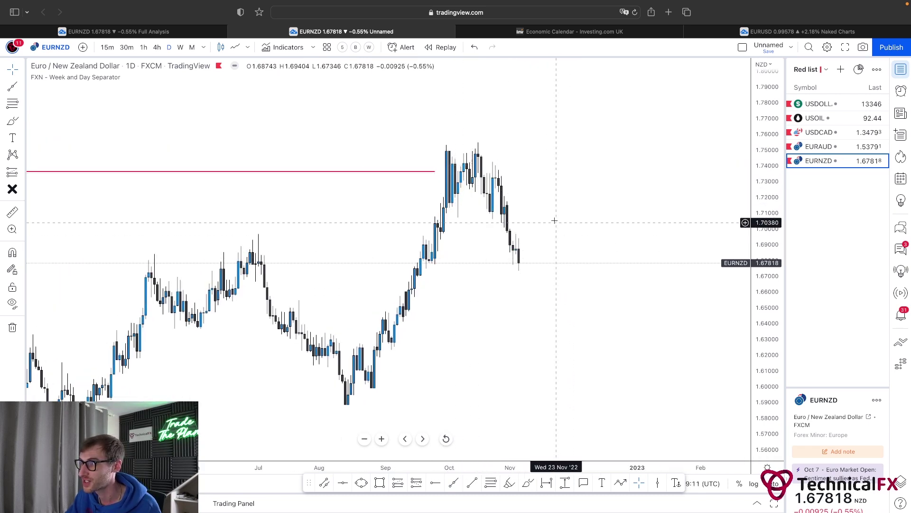
pyautogui.hscroll(-3, 570, 215)
pyautogui.scroll(2, 581, 213)
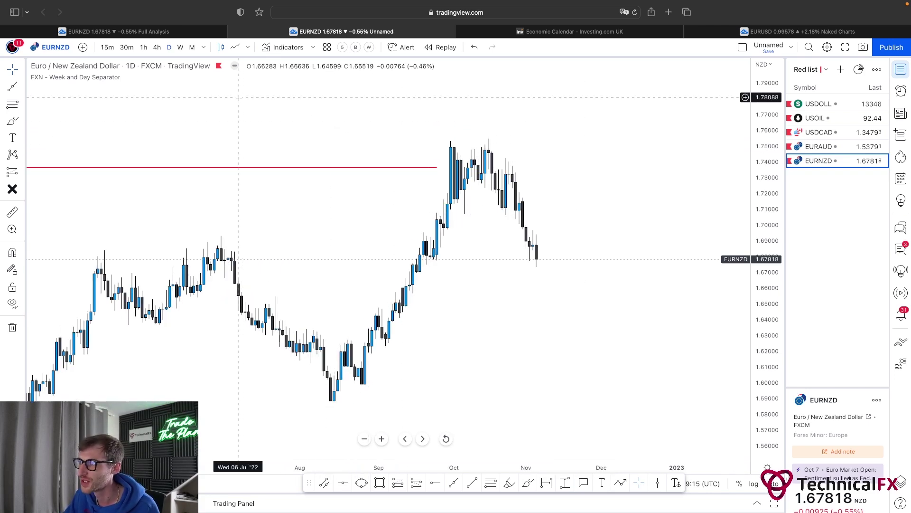
pyautogui.click(156, 47)
pyautogui.rightClick(509, 139)
pyautogui.click(542, 151)
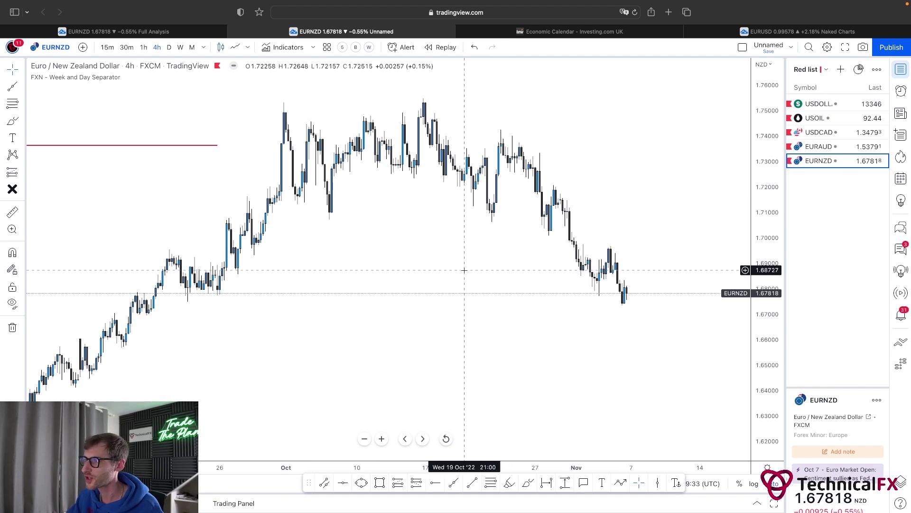
pyautogui.moveTo(642, 254); pyautogui.dragTo(609, 250)
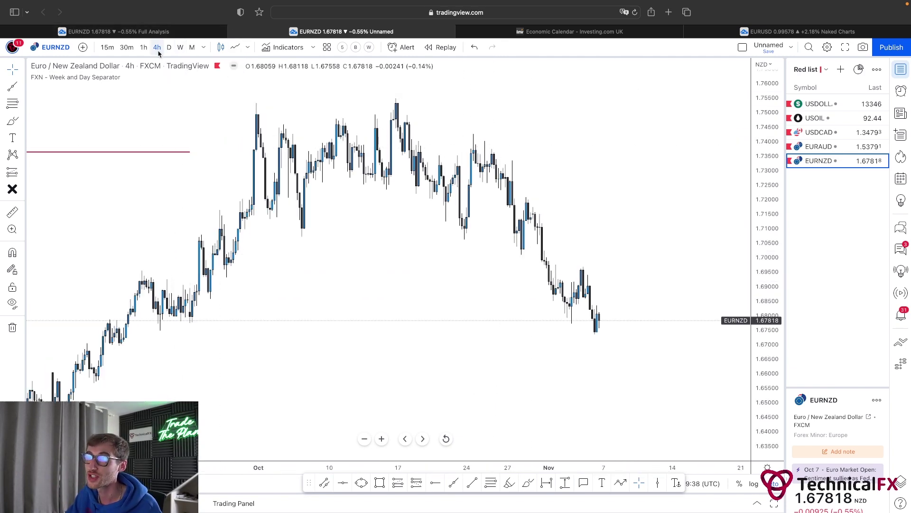
# Return to the 1-hour EURNZD analysis chart and examine the latest decline around the marked highs and lows.
pyautogui.click(128, 32)
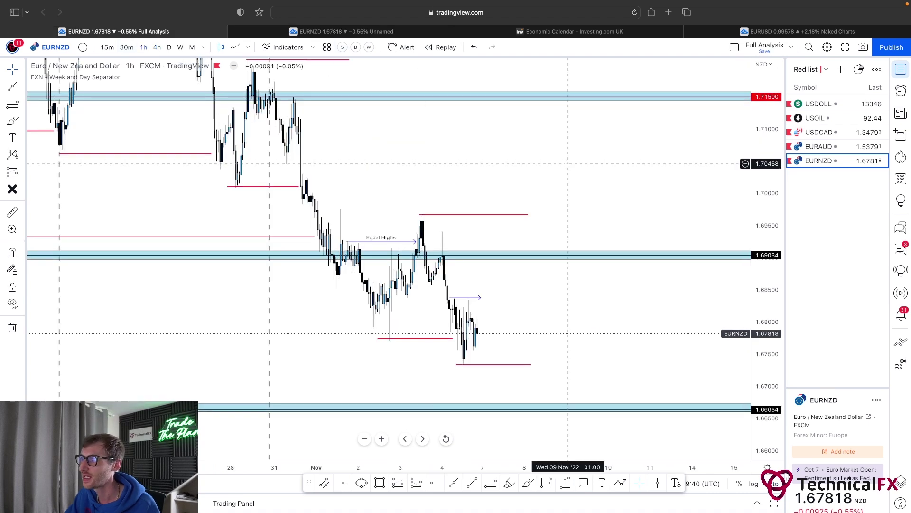
pyautogui.hscroll(3, 522, 167)
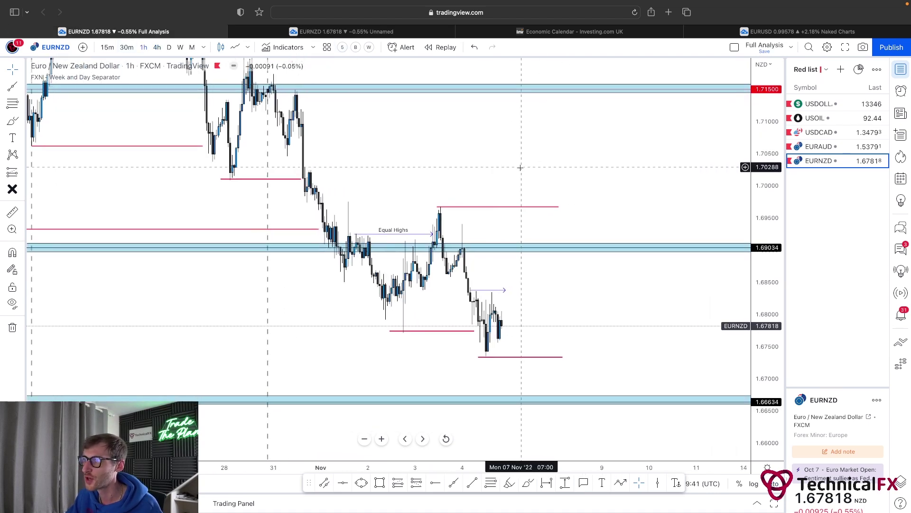
pyautogui.moveTo(521, 167); pyautogui.dragTo(512, 171)
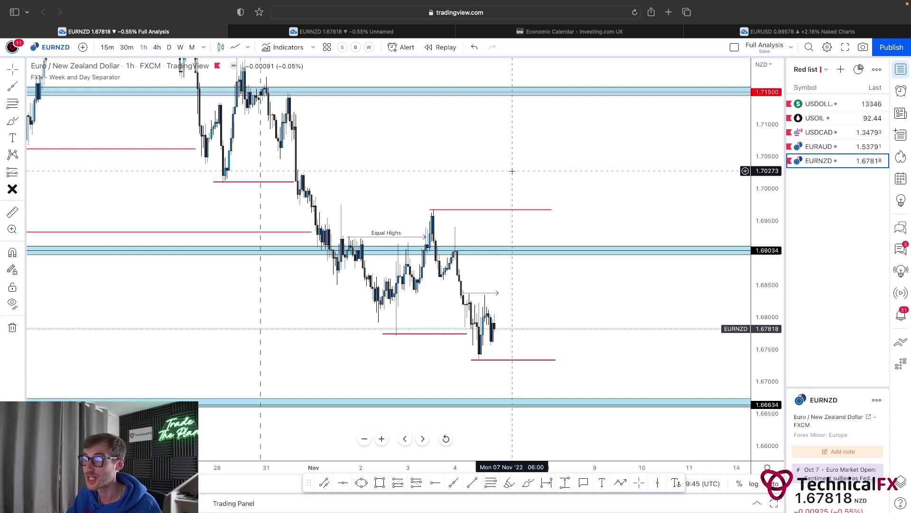
pyautogui.moveTo(512, 171); pyautogui.dragTo(525, 171)
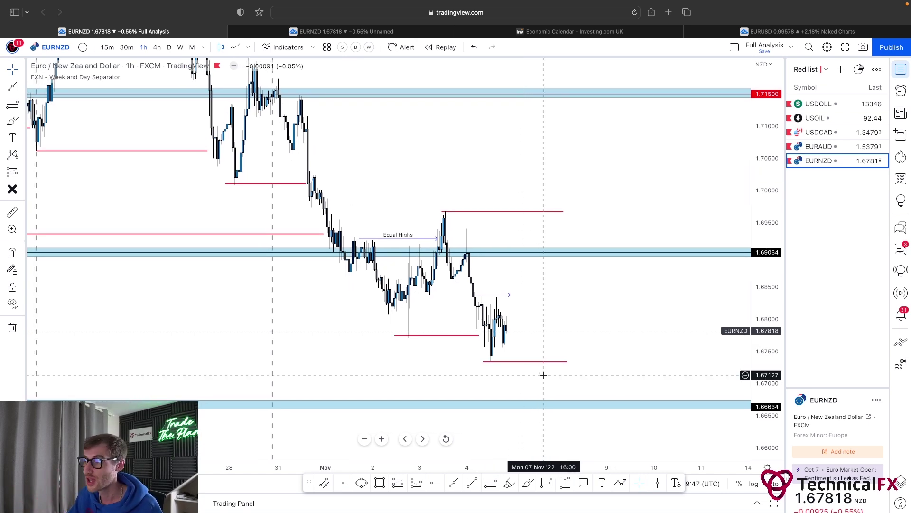
# Brush a circle below the 1.69034 zone with a projected rise and fall, circle the arrowed high, and undo the projection strokes.
pyautogui.click(528, 483)
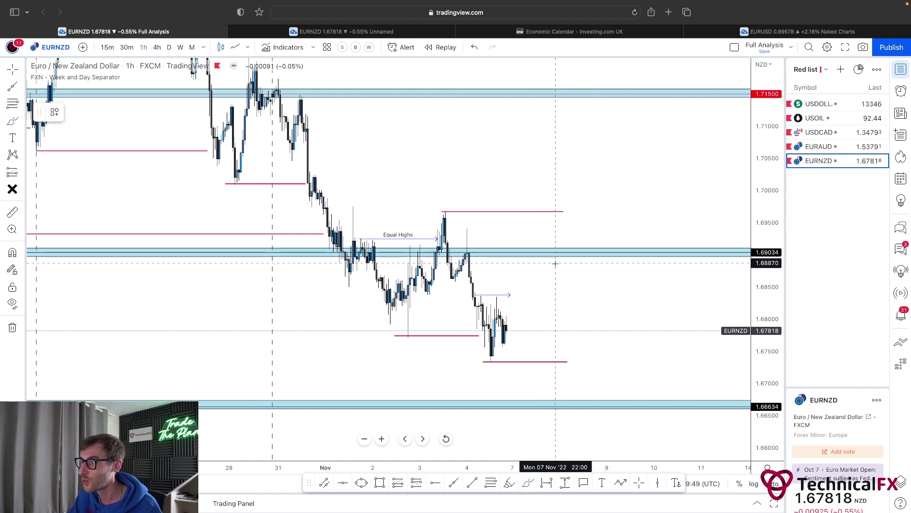
pyautogui.moveTo(558, 255)
pyautogui.mouseDown()
pyautogui.moveTo(499, 285)
pyautogui.moveTo(562, 273)
pyautogui.moveTo(611, 361)
pyautogui.mouseUp()
pyautogui.moveTo(475, 299)
pyautogui.mouseDown()
pyautogui.moveTo(510, 292)
pyautogui.moveTo(470, 289)
pyautogui.moveTo(484, 306)
pyautogui.moveTo(507, 289)
pyautogui.mouseUp()
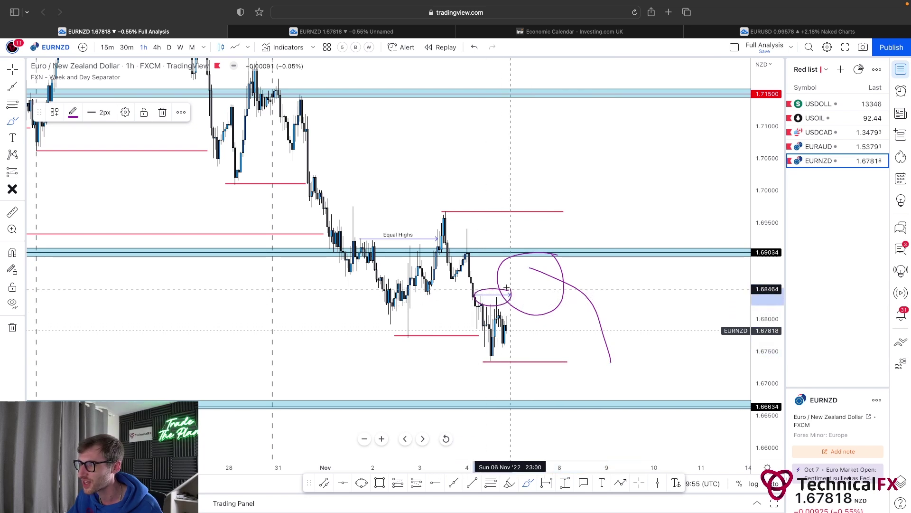
pyautogui.moveTo(504, 342)
pyautogui.mouseDown()
pyautogui.moveTo(514, 302)
pyautogui.moveTo(525, 321)
pyautogui.moveTo(531, 283)
pyautogui.mouseUp()
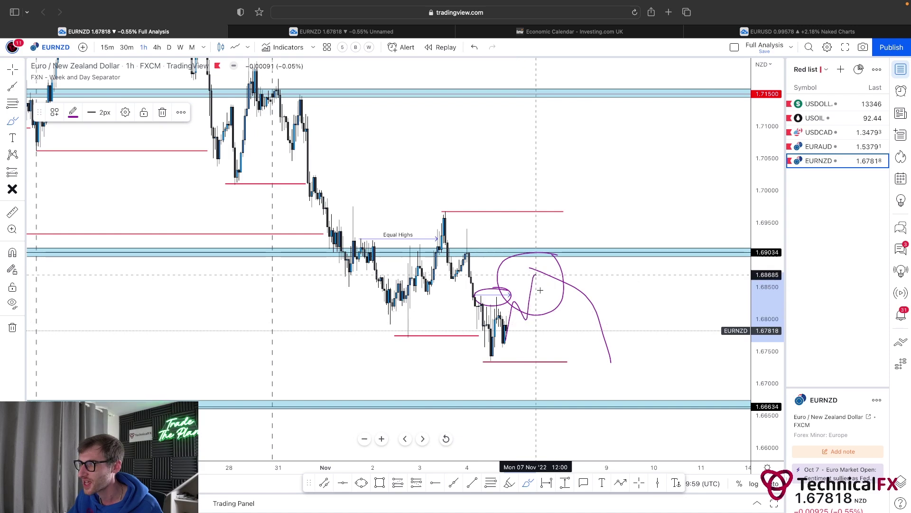
pyautogui.press('super+z')
pyautogui.press('super+z')
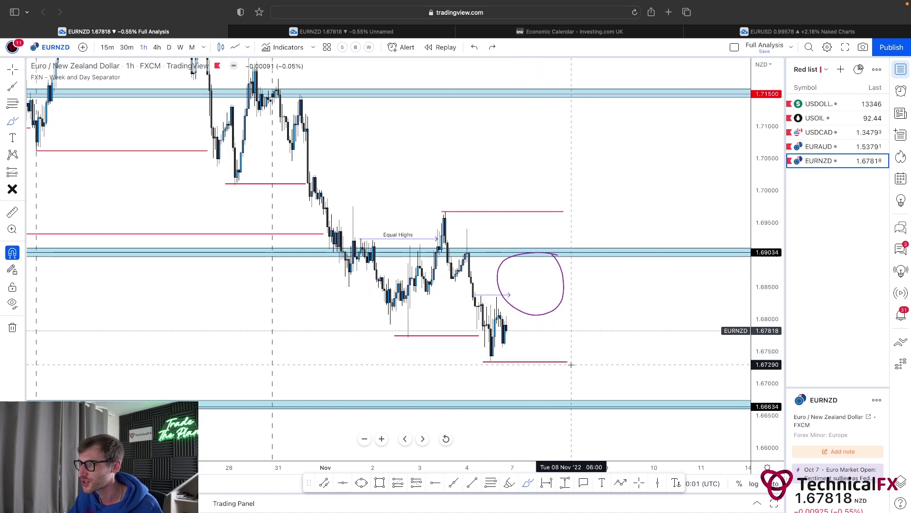
# Brush a projected zigzag rise and drop from the latest EURNZD price, with rising channel lines below and above it.
pyautogui.moveTo(506, 343)
pyautogui.mouseDown()
pyautogui.moveTo(518, 299)
pyautogui.moveTo(529, 321)
pyautogui.moveTo(544, 275)
pyautogui.moveTo(582, 379)
pyautogui.mouseUp()
pyautogui.moveTo(484, 369); pyautogui.dragTo(559, 304)
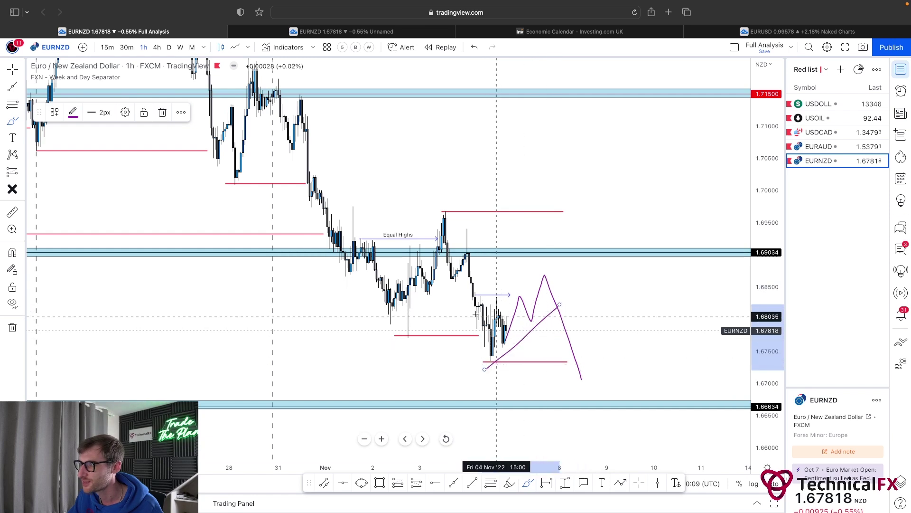
pyautogui.moveTo(463, 317); pyautogui.dragTo(545, 268)
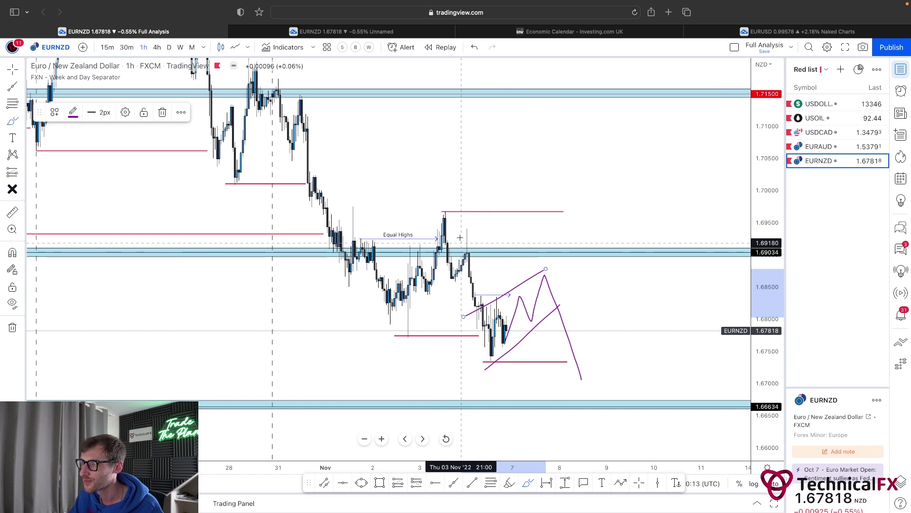
# Circle the early-November EURNZD pullback, undo the circle, and brush two rising channel lines around that pullback instead.
pyautogui.moveTo(460, 218)
pyautogui.mouseDown()
pyautogui.moveTo(387, 209)
pyautogui.moveTo(335, 271)
pyautogui.moveTo(428, 304)
pyautogui.moveTo(458, 252)
pyautogui.moveTo(453, 221)
pyautogui.mouseUp()
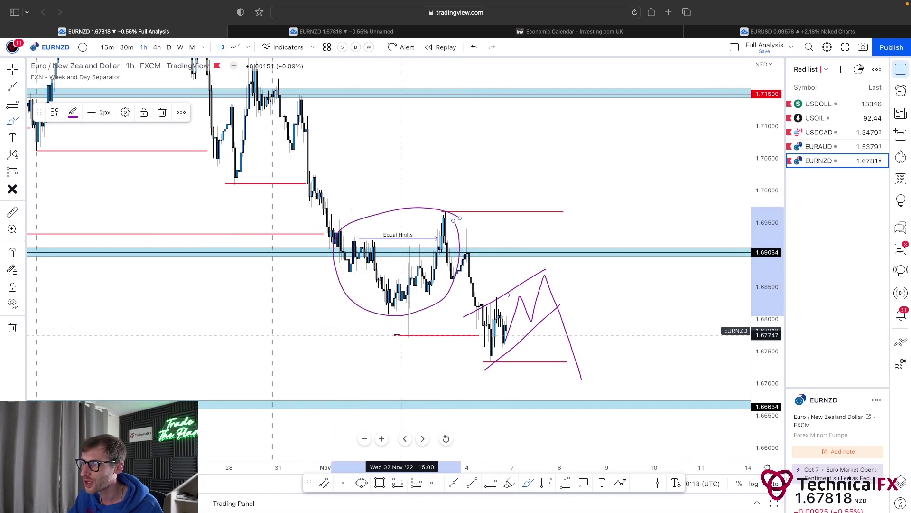
pyautogui.press('super+z')
pyautogui.moveTo(388, 329); pyautogui.dragTo(465, 273)
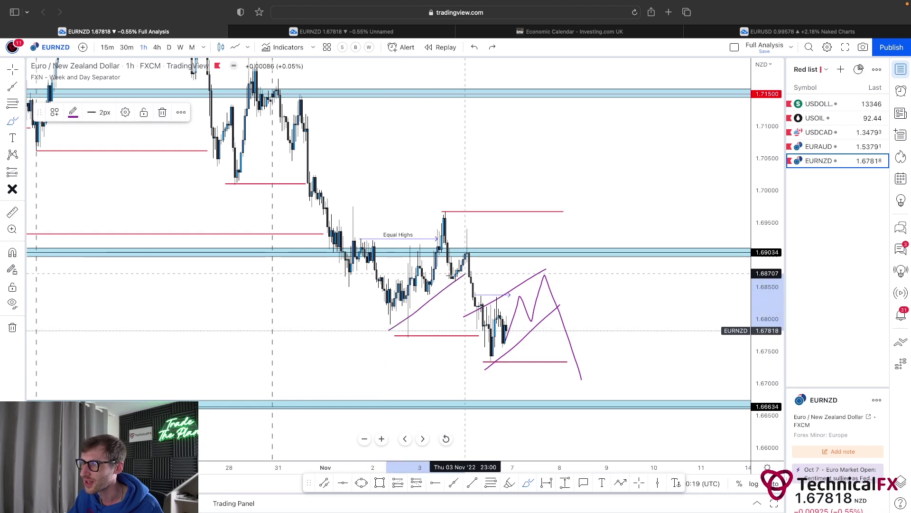
pyautogui.moveTo(357, 266); pyautogui.dragTo(442, 216)
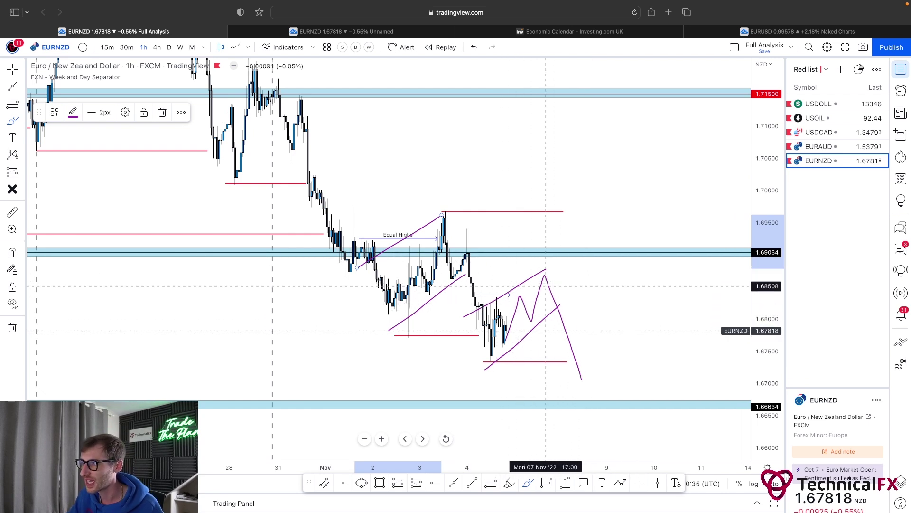
# Brush a curved downward arrow from the projected high, circle the latest low, and undo all the brush strokes.
pyautogui.moveTo(551, 273)
pyautogui.mouseDown()
pyautogui.moveTo(593, 295)
pyautogui.moveTo(630, 381)
pyautogui.moveTo(638, 364)
pyautogui.mouseUp()
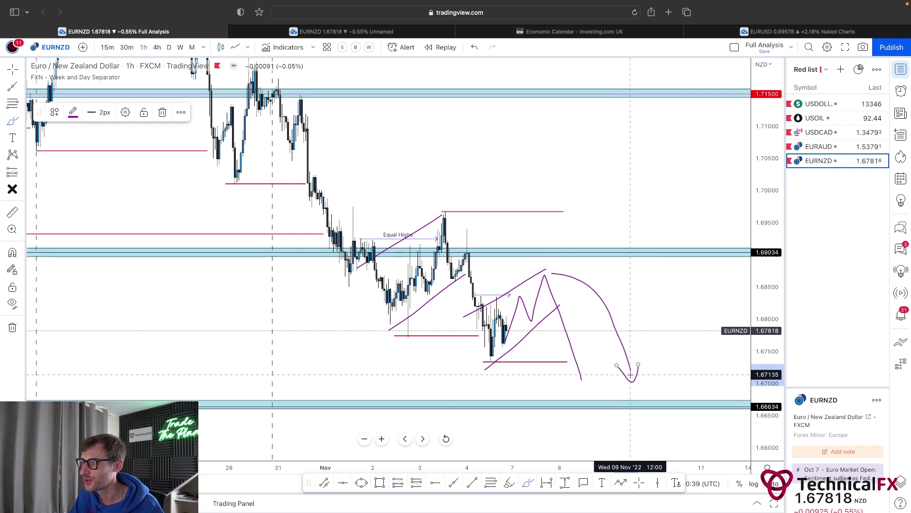
pyautogui.moveTo(496, 352)
pyautogui.mouseDown()
pyautogui.moveTo(487, 361)
pyautogui.moveTo(499, 355)
pyautogui.moveTo(492, 351)
pyautogui.mouseUp()
pyautogui.press('super+z')
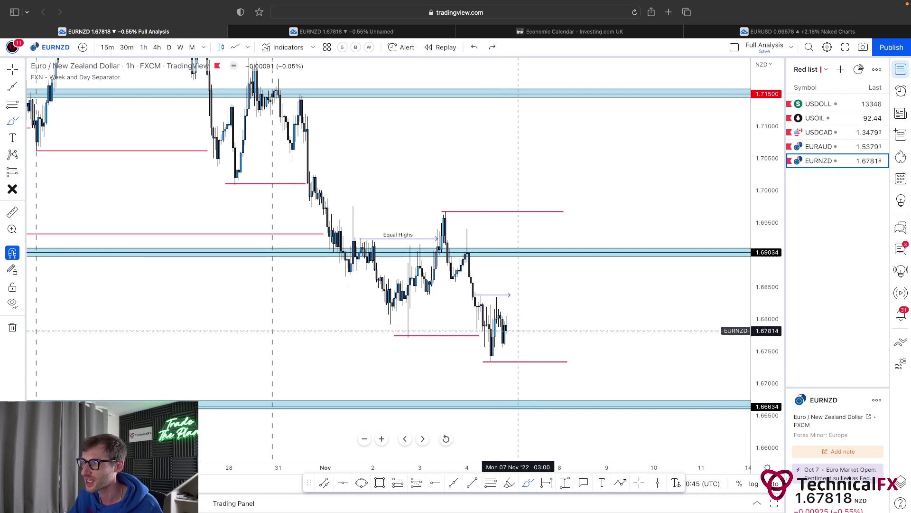
# Brush a steep rise from the latest price to about 1.704 and an arc above the 3 November swing high.
pyautogui.click(507, 327)
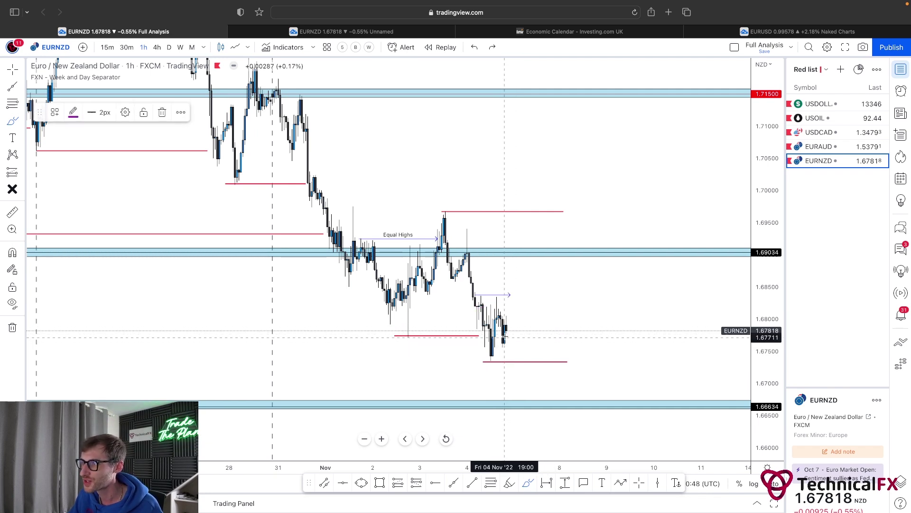
pyautogui.click(555, 164)
pyautogui.click(435, 217)
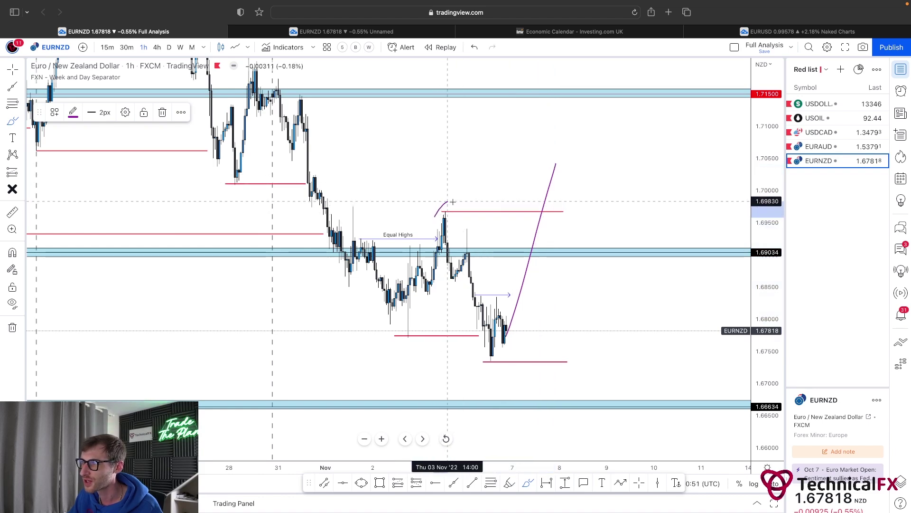
pyautogui.click(464, 215)
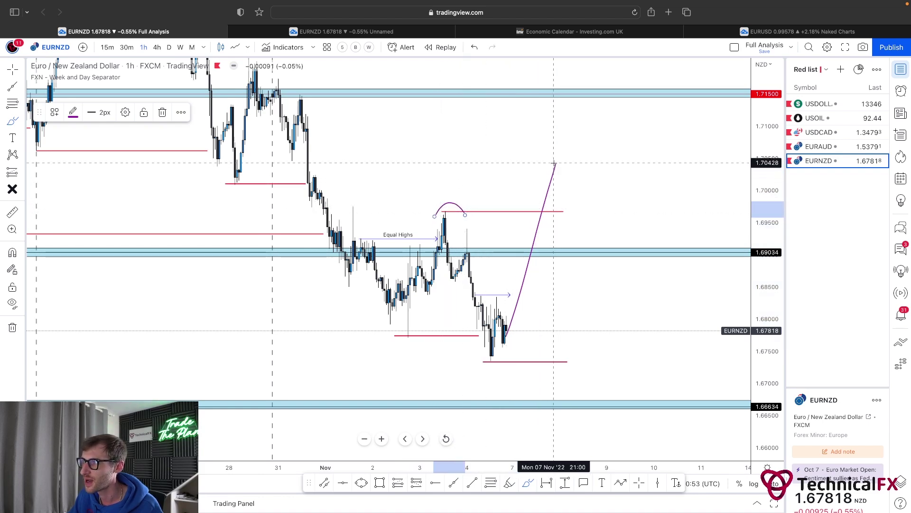
# Brush a stepped pullback and a continuation toward the 1.71500 zone, and undo the whole bullish projection.
pyautogui.moveTo(555, 163)
pyautogui.mouseDown()
pyautogui.moveTo(562, 196)
pyautogui.moveTo(586, 197)
pyautogui.moveTo(589, 223)
pyautogui.mouseUp()
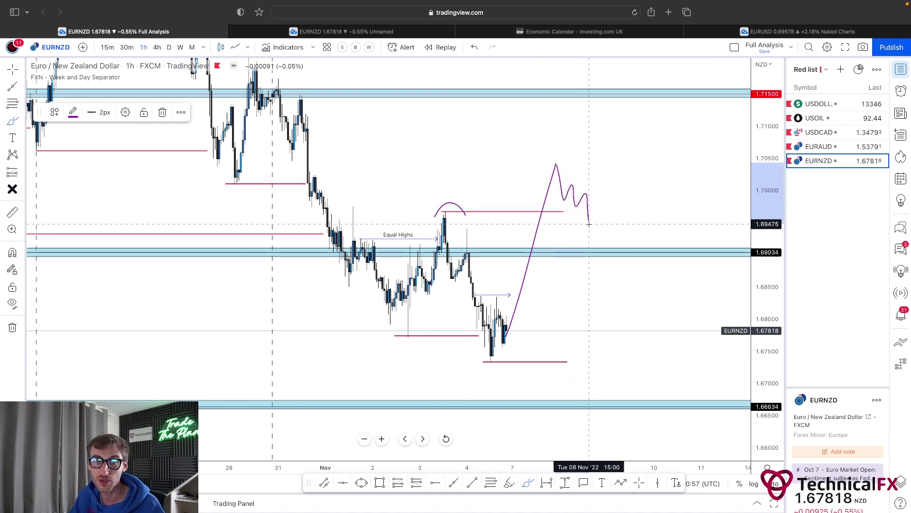
pyautogui.moveTo(590, 218); pyautogui.dragTo(628, 100)
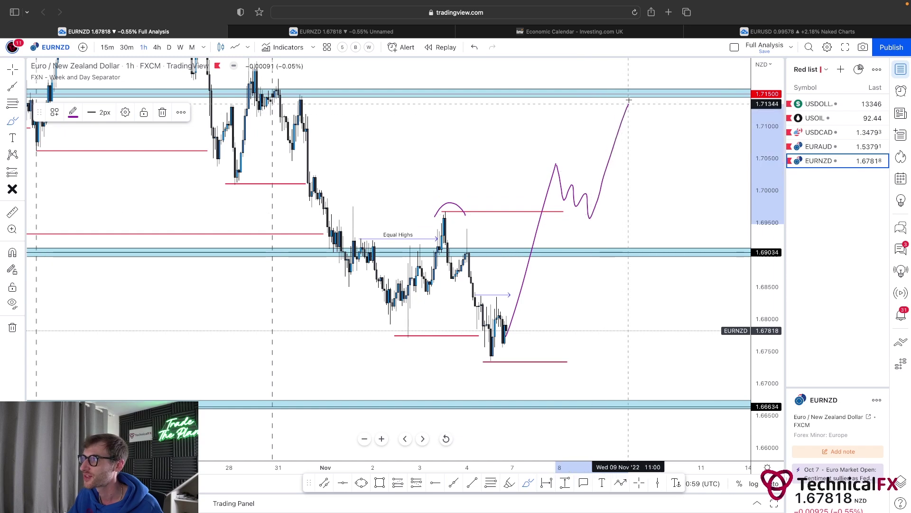
pyautogui.press('super+z')
pyautogui.press('super+z')
pyautogui.press('super+z')
pyautogui.press('super+z')
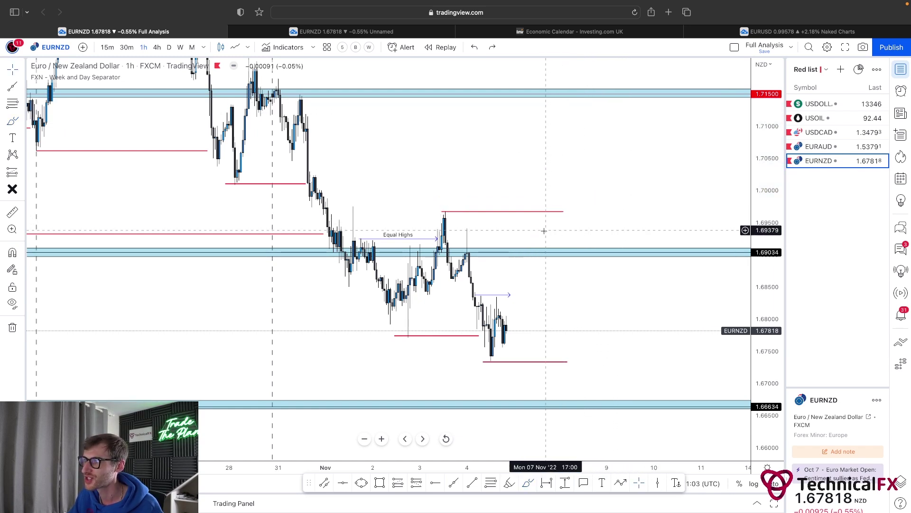
pyautogui.press('Escape')
# Switch from EURNZD to the USDCAD chart and examine its early-November decline relative to the marked lows and the 1.34000 zone.
pyautogui.moveTo(535, 230); pyautogui.dragTo(524, 235)
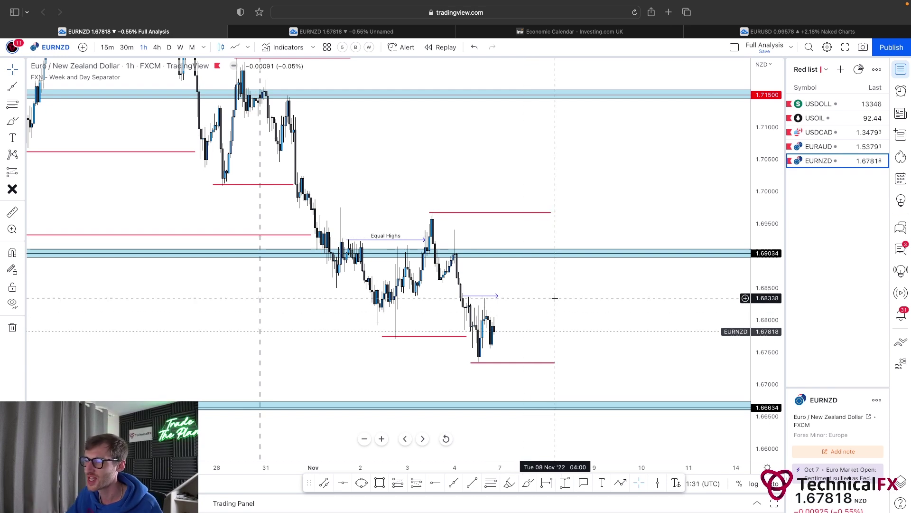
pyautogui.hscroll(-2, 555, 298)
pyautogui.click(820, 147)
pyautogui.click(819, 134)
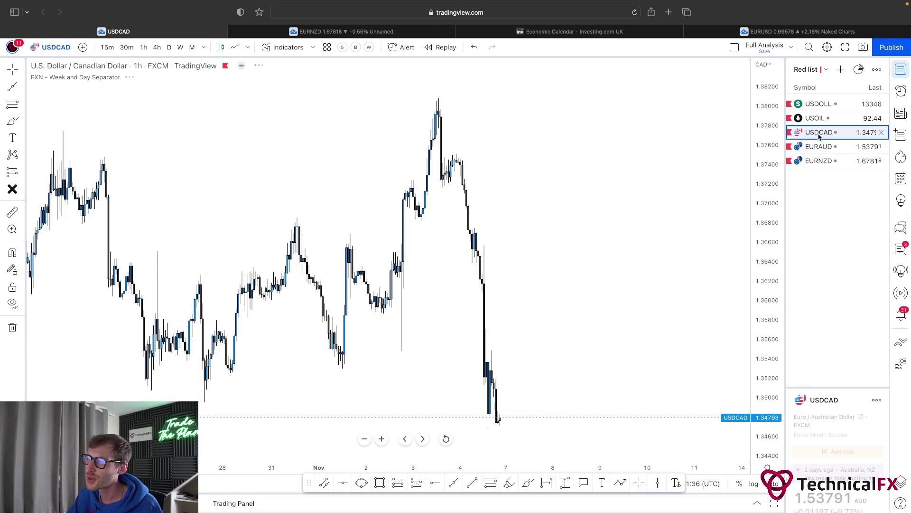
pyautogui.moveTo(772, 250); pyautogui.dragTo(771, 269)
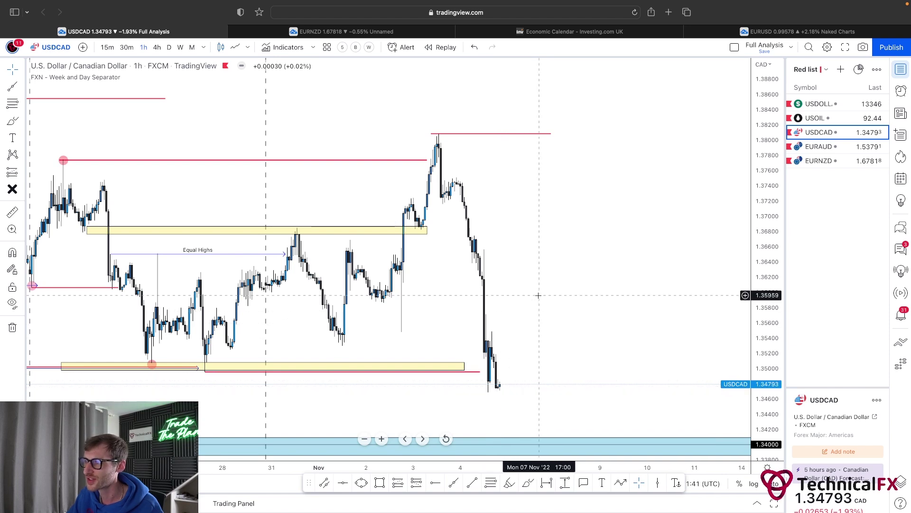
pyautogui.moveTo(546, 304); pyautogui.dragTo(546, 293)
# Open the USOIL chart and examine the latest rally above the 90.00 zone.
pyautogui.click(826, 118)
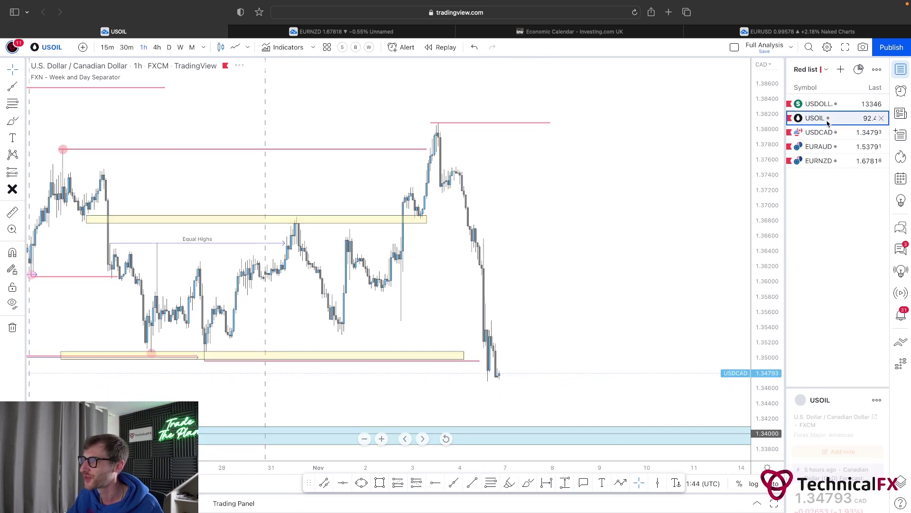
pyautogui.moveTo(582, 151); pyautogui.dragTo(581, 184)
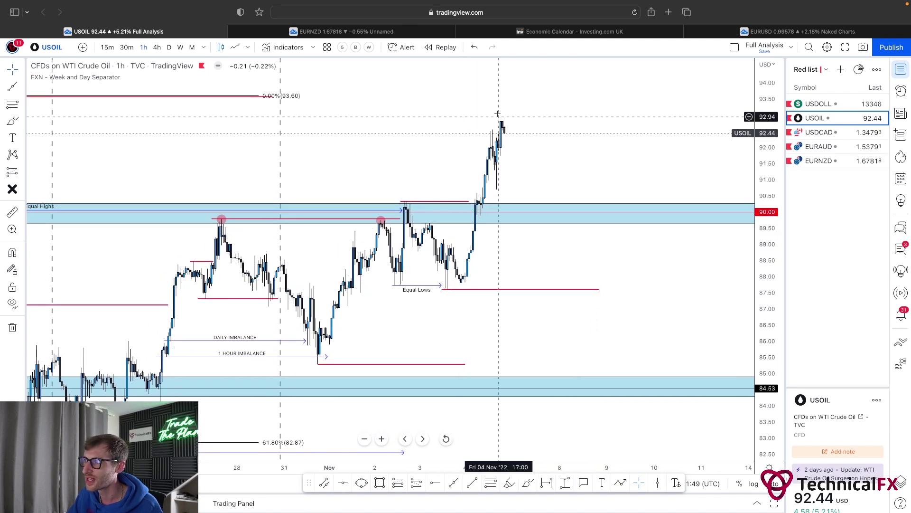
pyautogui.moveTo(531, 122); pyautogui.dragTo(517, 144)
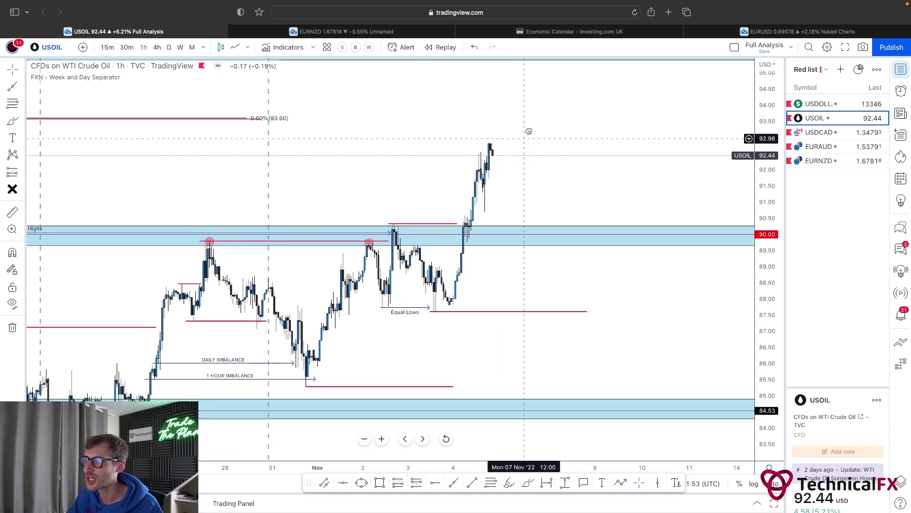
pyautogui.moveTo(529, 130); pyautogui.dragTo(538, 106)
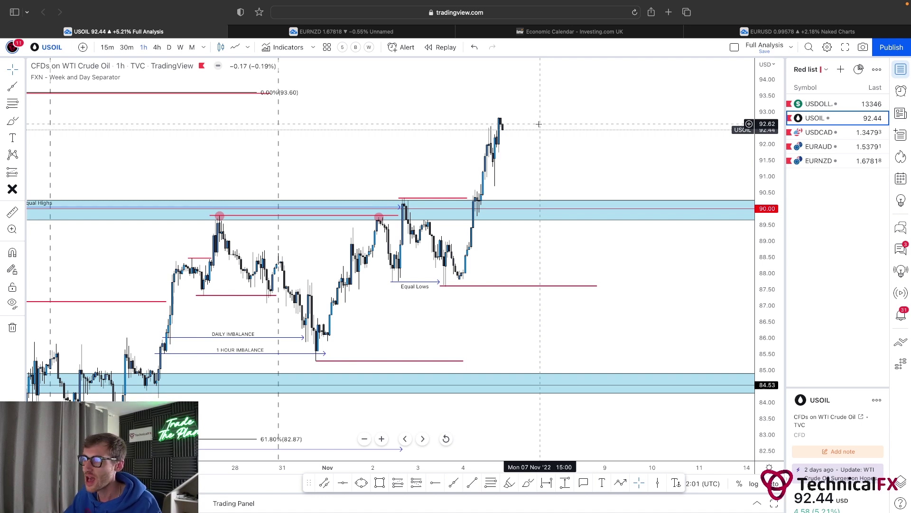
# Highlight USOIL's rise to the early-November high, its pullback to the marked low and the latest rally, and undo the three strokes.
pyautogui.click(509, 483)
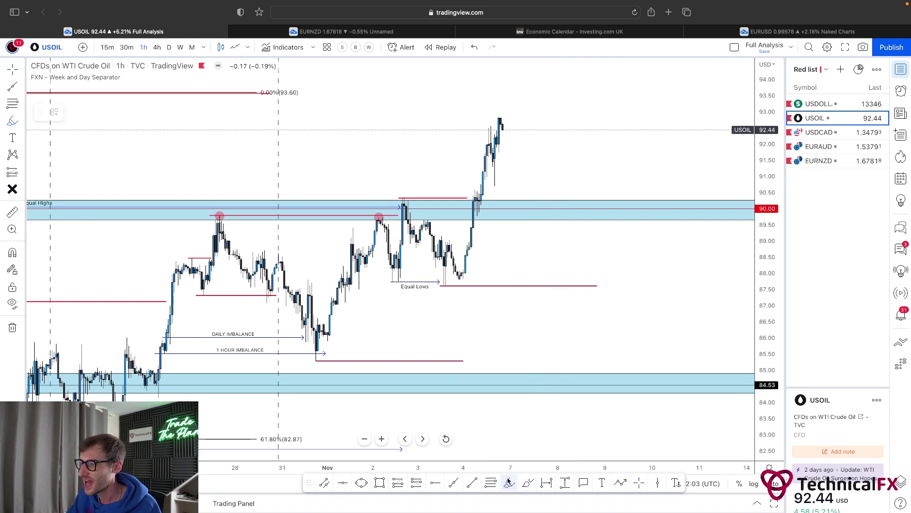
pyautogui.moveTo(315, 361); pyautogui.dragTo(402, 200)
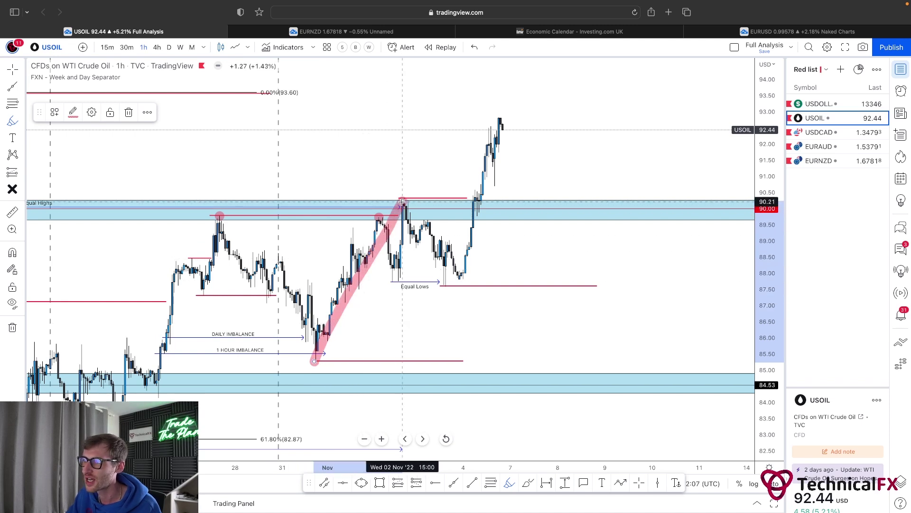
pyautogui.moveTo(403, 201); pyautogui.dragTo(464, 286)
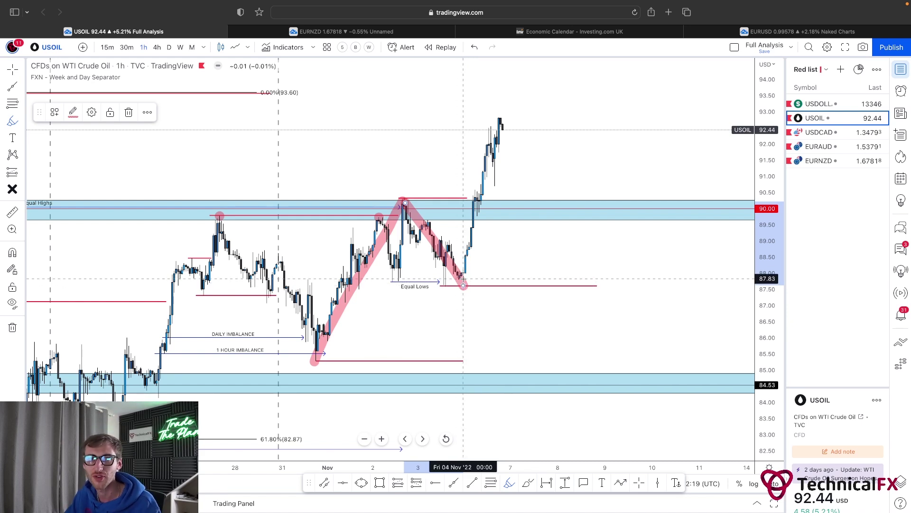
pyautogui.moveTo(460, 276); pyautogui.dragTo(508, 129)
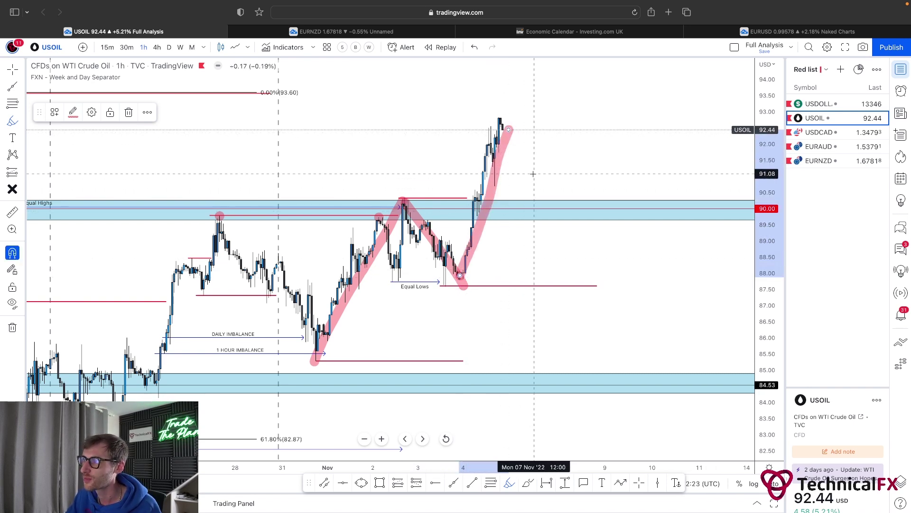
pyautogui.press('super+z')
pyautogui.press('super+z')
pyautogui.press('super+z')
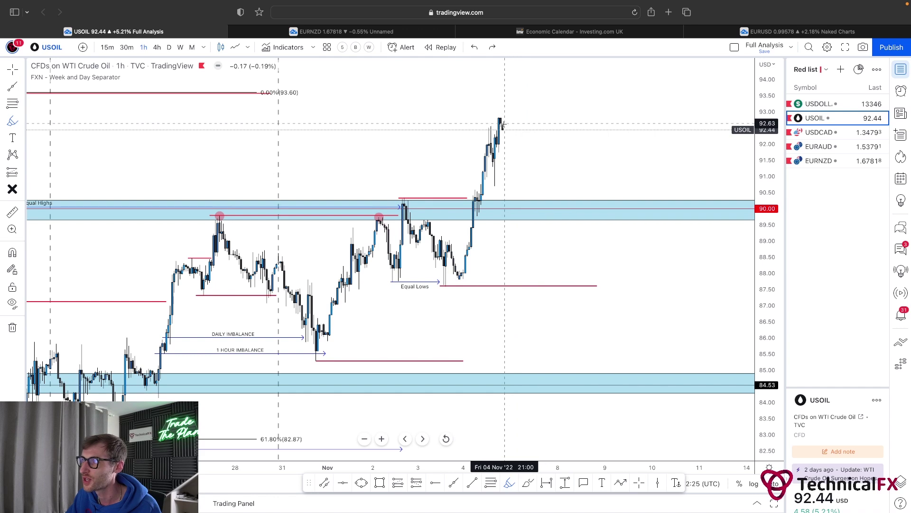
# Revisit the USDCAD and EURAUD charts and return to EURNZD to review the decline between the marked zones.
pyautogui.click(817, 134)
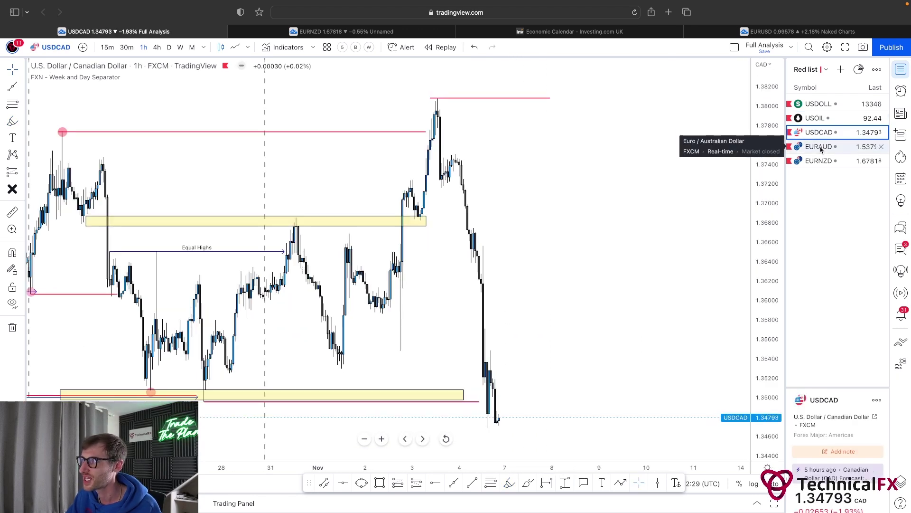
pyautogui.click(822, 148)
pyautogui.click(820, 162)
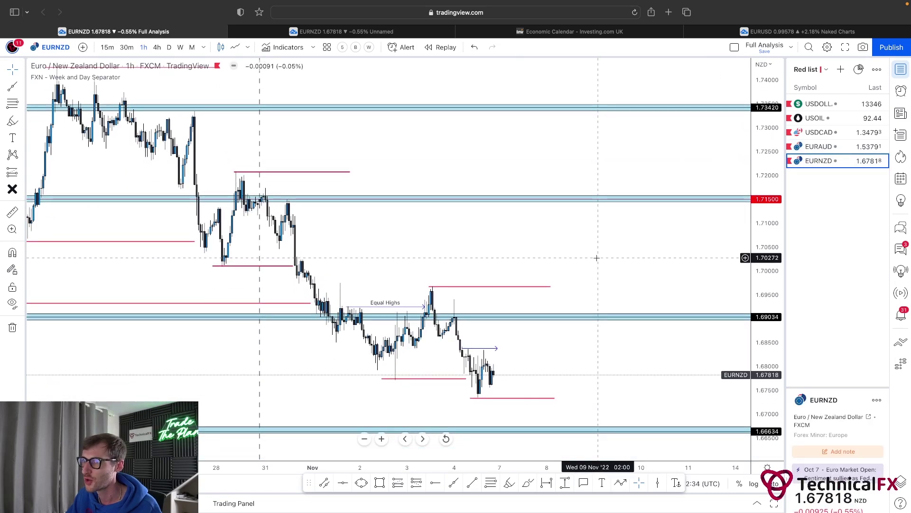
pyautogui.moveTo(594, 258); pyautogui.dragTo(573, 228)
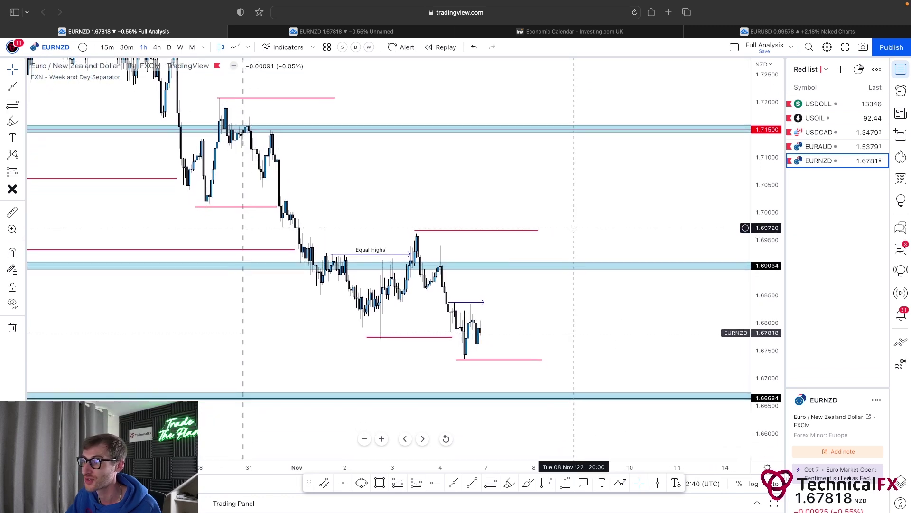
pyautogui.hscroll(2, 573, 228)
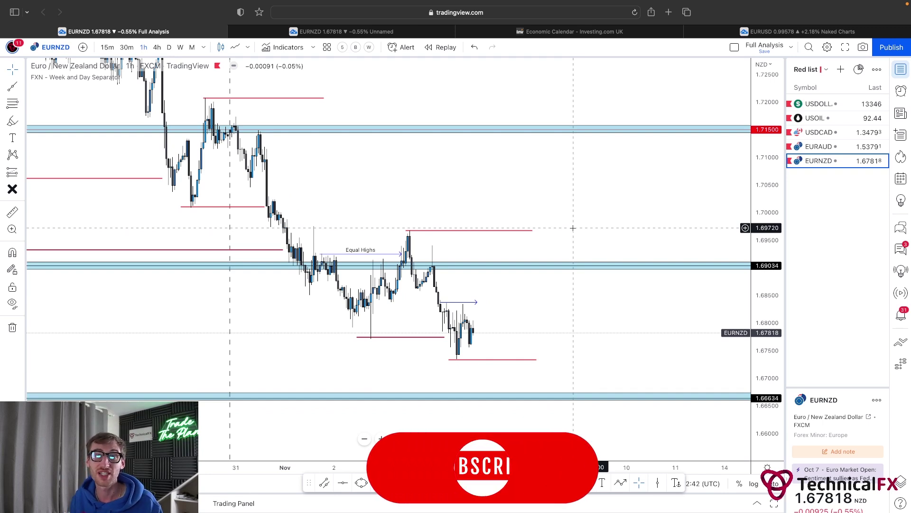